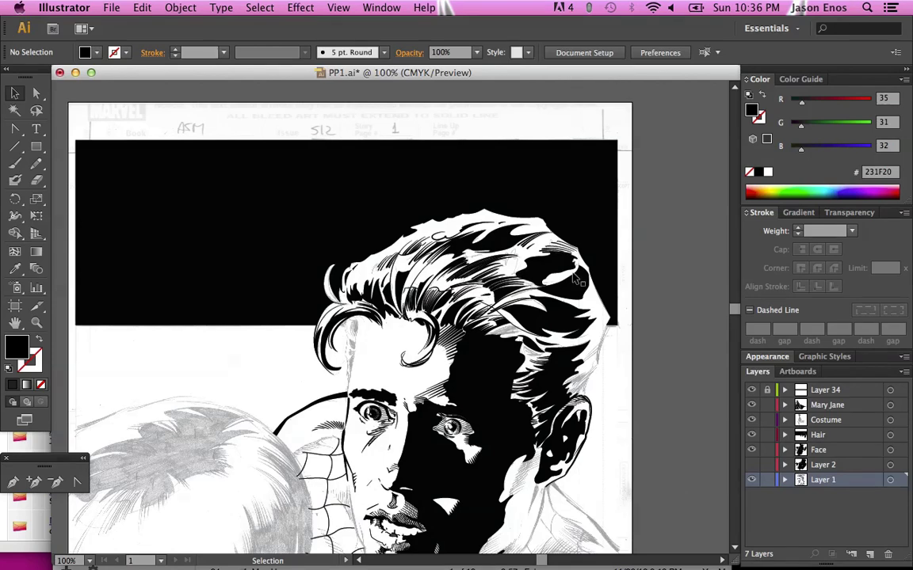
Scroll the canvas down over the PP1.ai comic page
{"action": "scroll", "coordinate": [577, 279], "scroll_direction": "down", "scroll_amount": 5}
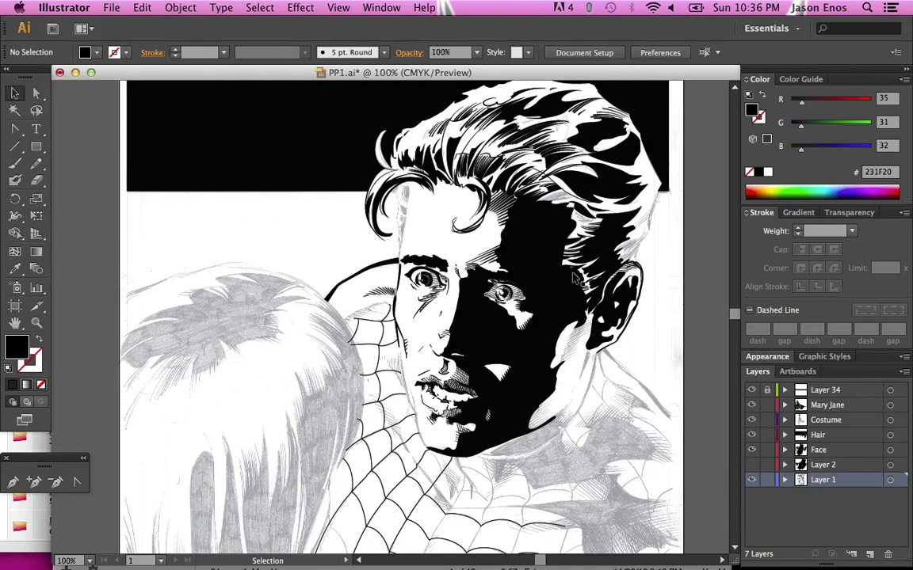
{"action": "scroll", "coordinate": [577, 279], "scroll_direction": "down", "scroll_amount": 2}
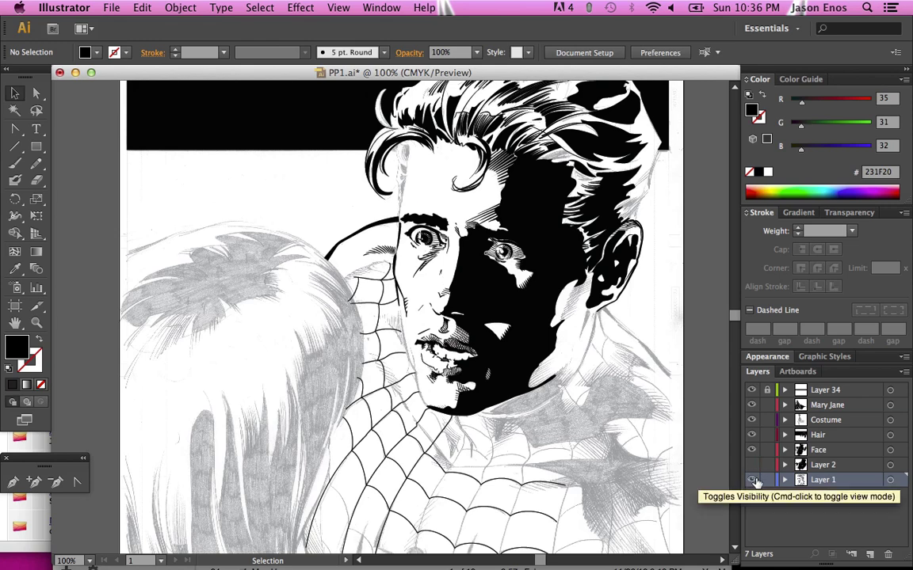
Turn off Dim Images in Layer 1's Layer Options
{"action": "double_click", "coordinate": [800, 480]}
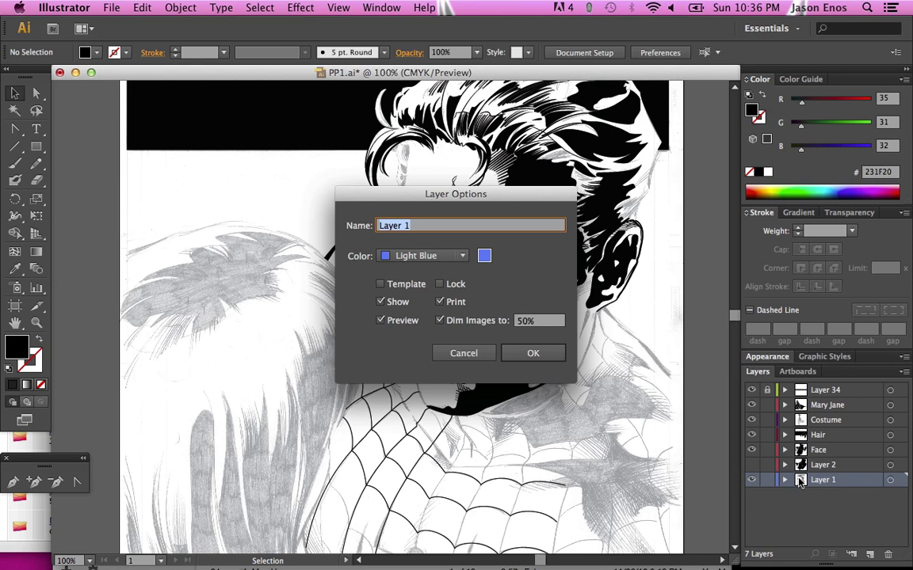
{"action": "left_click", "coordinate": [440, 320]}
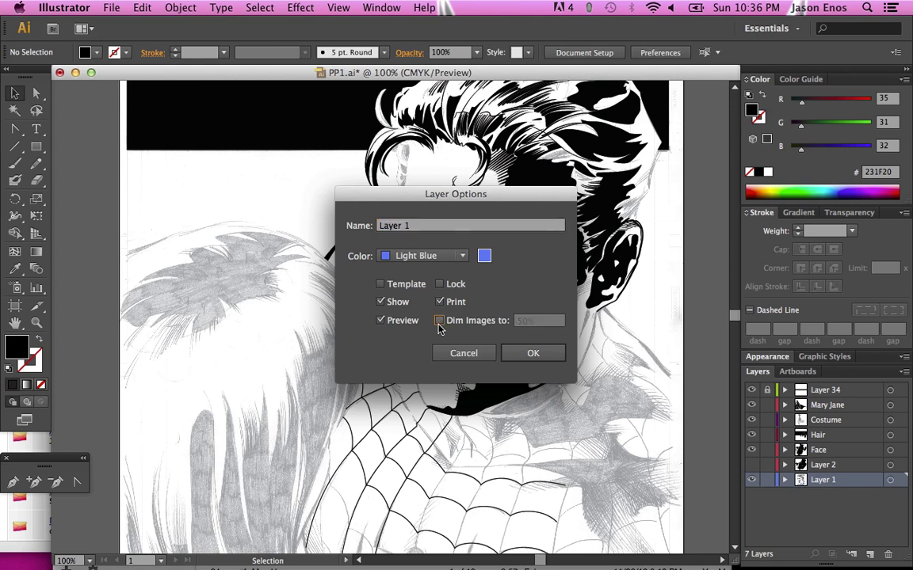
{"action": "left_click", "coordinate": [532, 353]}
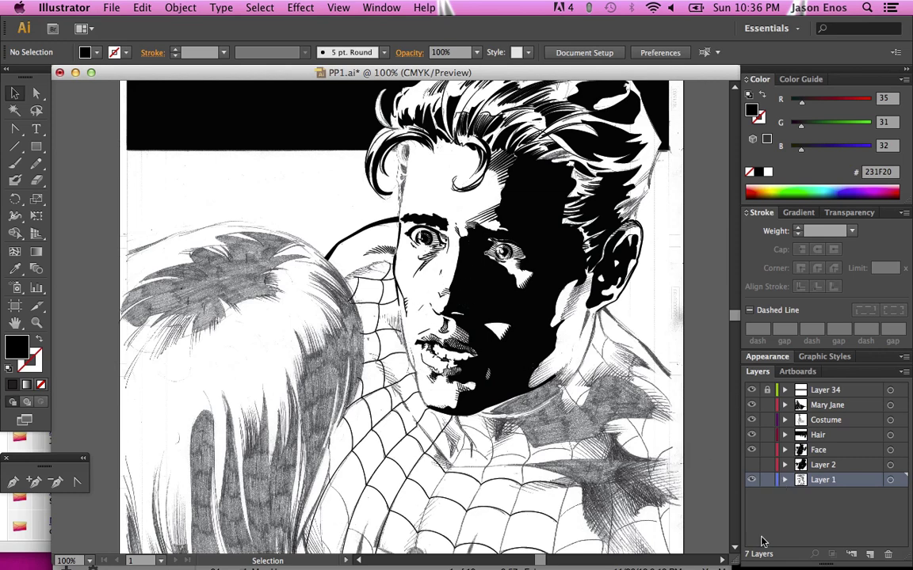
Hide Layer 2's inks and re-dim the Layer 1 pencil sketch to 50%
{"action": "scroll", "coordinate": [610, 441], "scroll_direction": "down", "scroll_amount": 5}
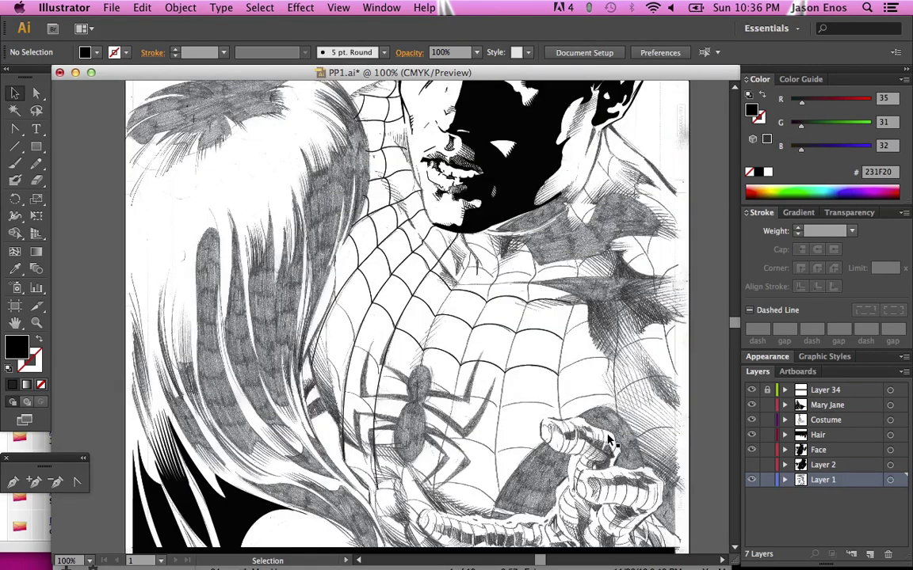
{"action": "scroll", "coordinate": [609, 437], "scroll_direction": "left", "scroll_amount": 5}
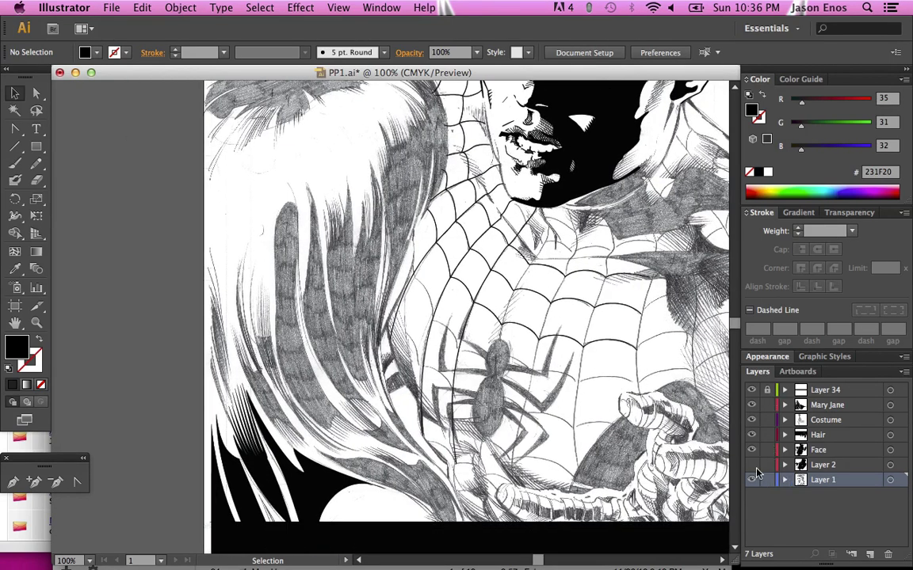
{"action": "left_click", "coordinate": [752, 466]}
{"action": "double_click", "coordinate": [800, 482]}
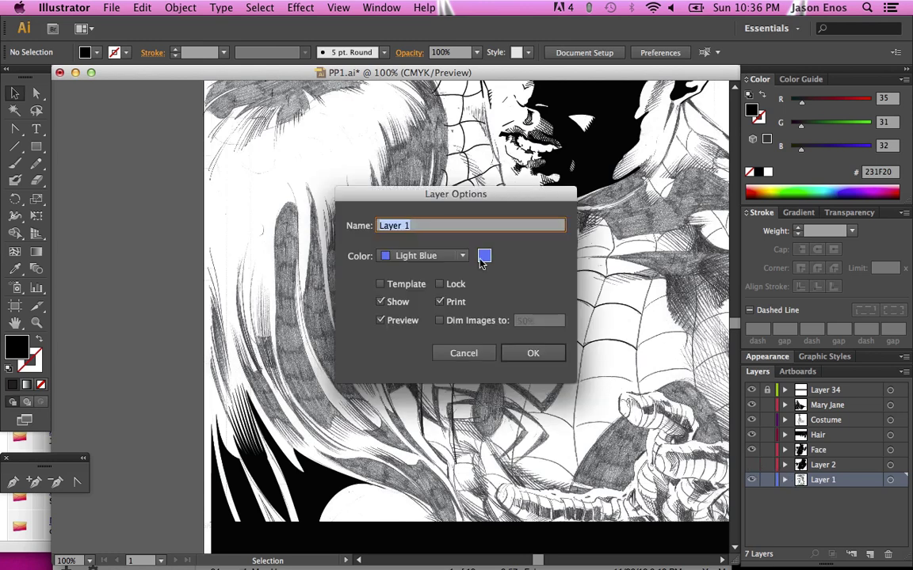
{"action": "left_click", "coordinate": [465, 322]}
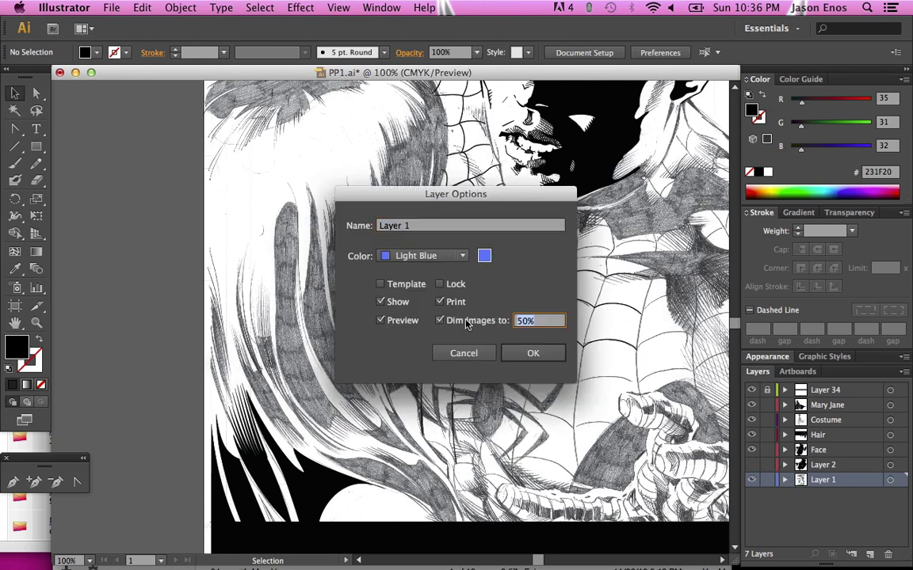
{"action": "left_click", "coordinate": [532, 353]}
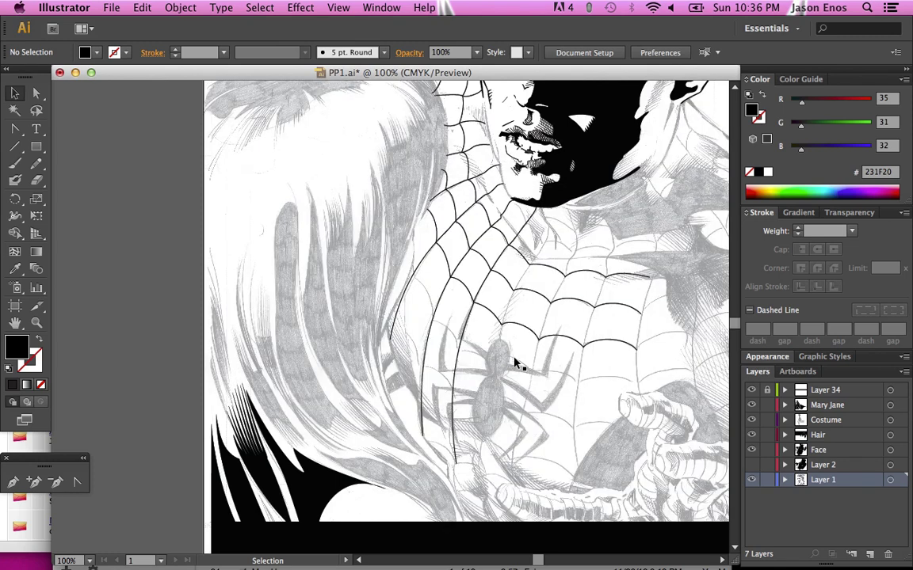
Zoom in on the chest webbing and pan across the magnified hair sketch
{"action": "key", "text": "a"}
{"action": "key", "text": "super+equal"}
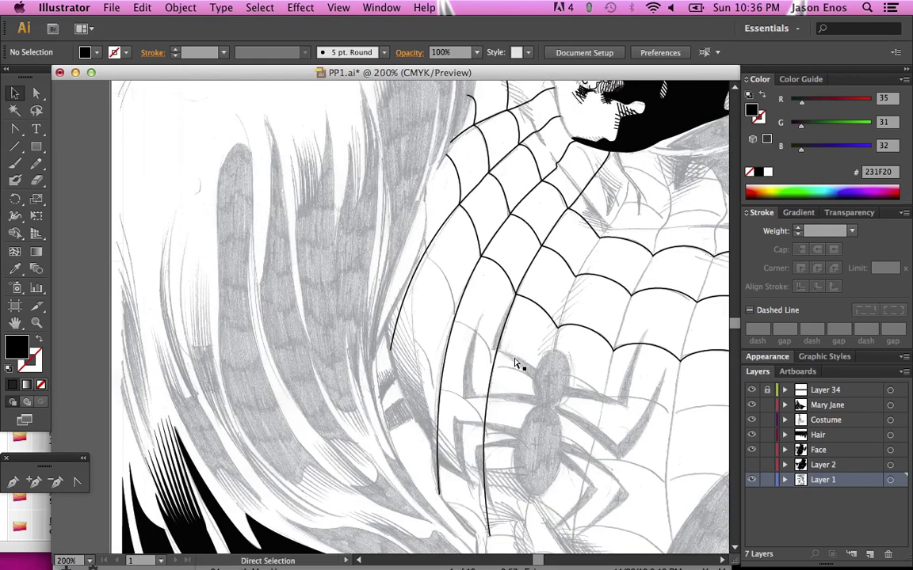
{"action": "key", "text": "v"}
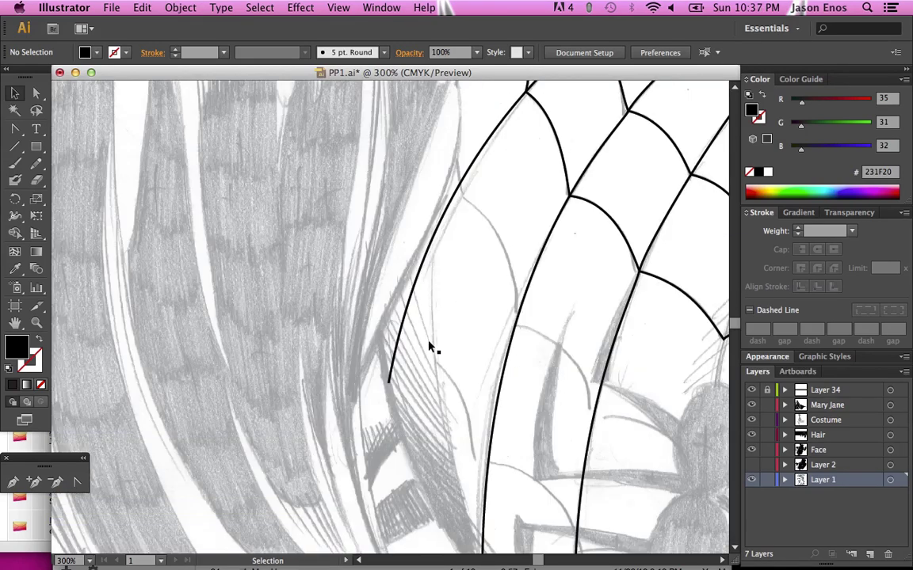
{"action": "scroll", "coordinate": [431, 348], "scroll_direction": "left", "scroll_amount": 5}
{"action": "scroll", "coordinate": [301, 285], "scroll_direction": "left", "scroll_amount": 5}
{"action": "scroll", "coordinate": [301, 286], "scroll_direction": "up", "scroll_amount": 3}
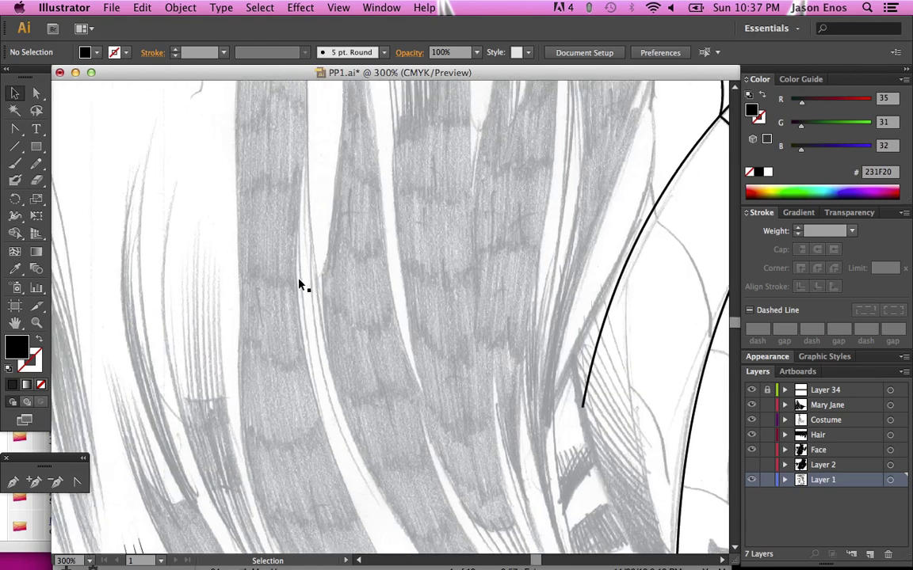
{"action": "scroll", "coordinate": [301, 285], "scroll_direction": "up", "scroll_amount": 4}
{"action": "scroll", "coordinate": [301, 285], "scroll_direction": "down", "scroll_amount": 4}
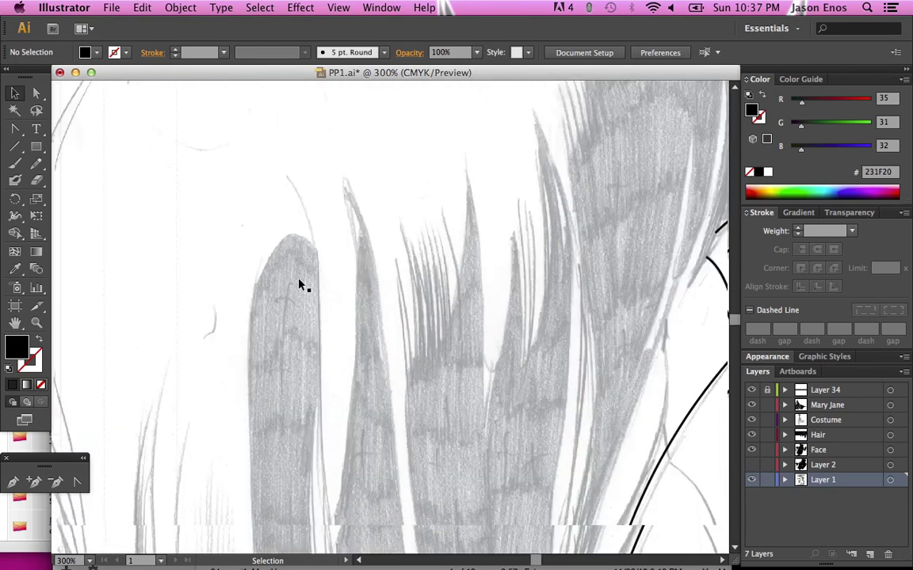
Zoom back out to 200% and pan the view up toward the chin
{"action": "key", "text": "super+minus"}
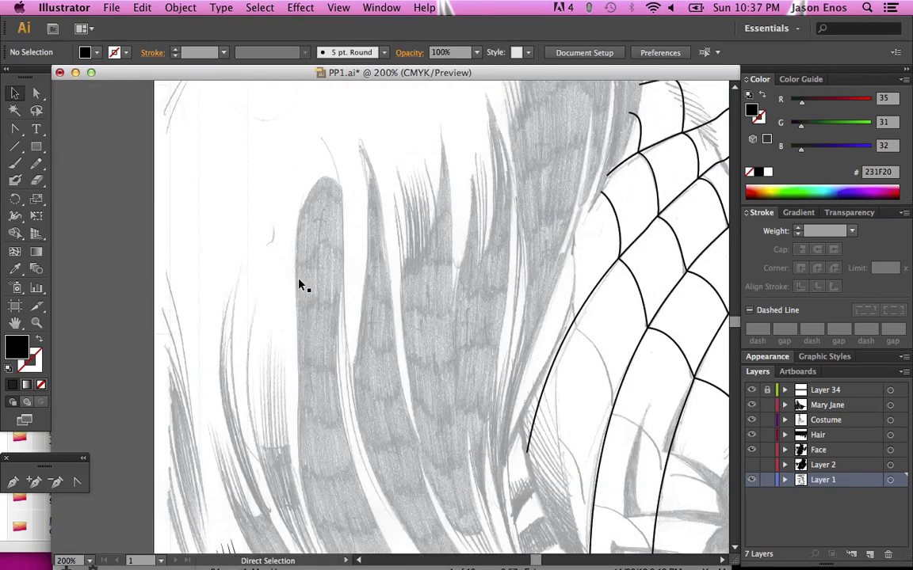
{"action": "scroll", "coordinate": [301, 286], "scroll_direction": "right", "scroll_amount": 10}
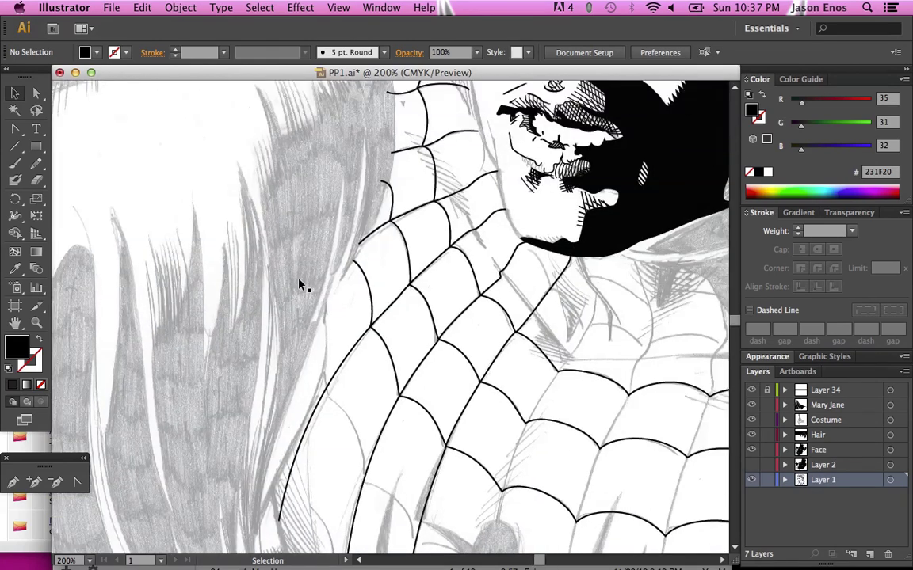
{"action": "scroll", "coordinate": [301, 285], "scroll_direction": "right", "scroll_amount": 3}
{"action": "scroll", "coordinate": [301, 285], "scroll_direction": "up", "scroll_amount": 2}
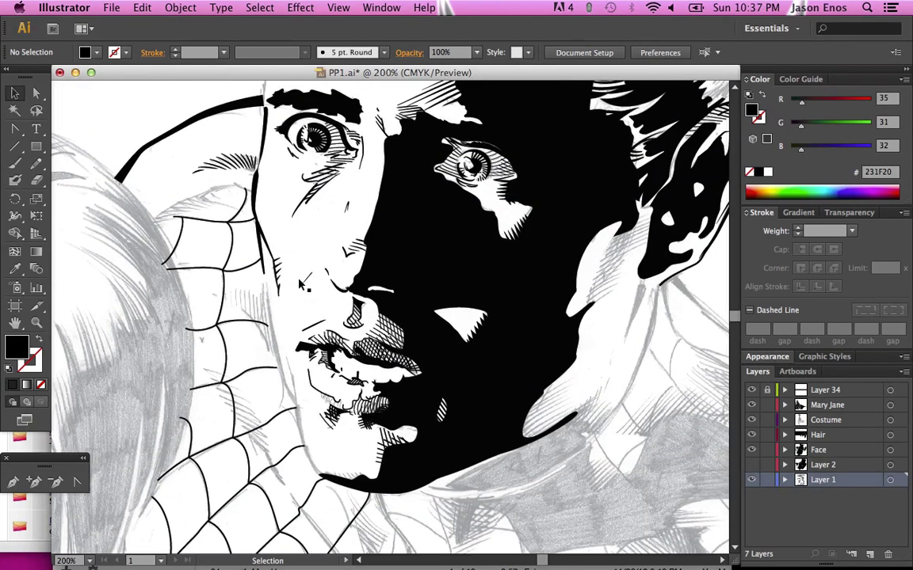
{"action": "scroll", "coordinate": [301, 285], "scroll_direction": "down", "scroll_amount": 5}
{"action": "scroll", "coordinate": [301, 285], "scroll_direction": "left", "scroll_amount": 1}
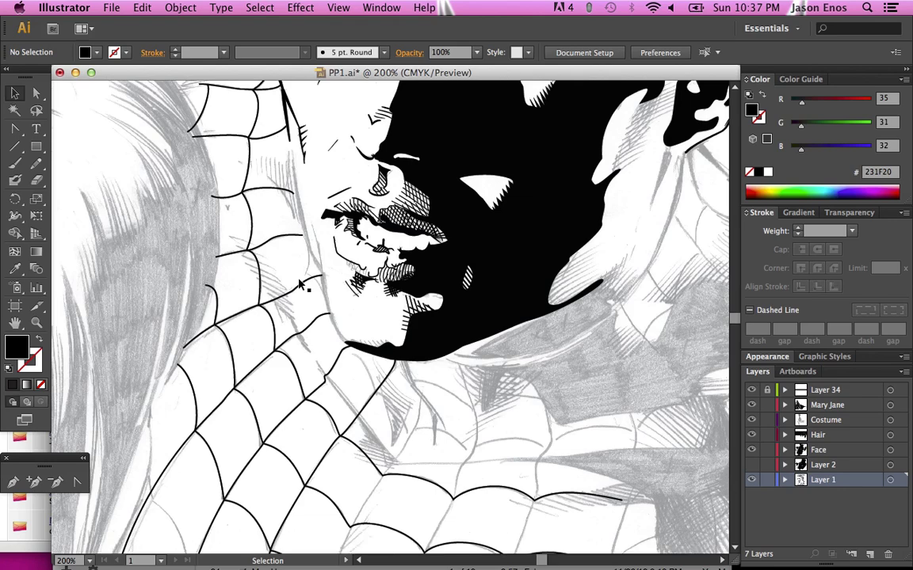
{"action": "scroll", "coordinate": [301, 286], "scroll_direction": "up", "scroll_amount": 2}
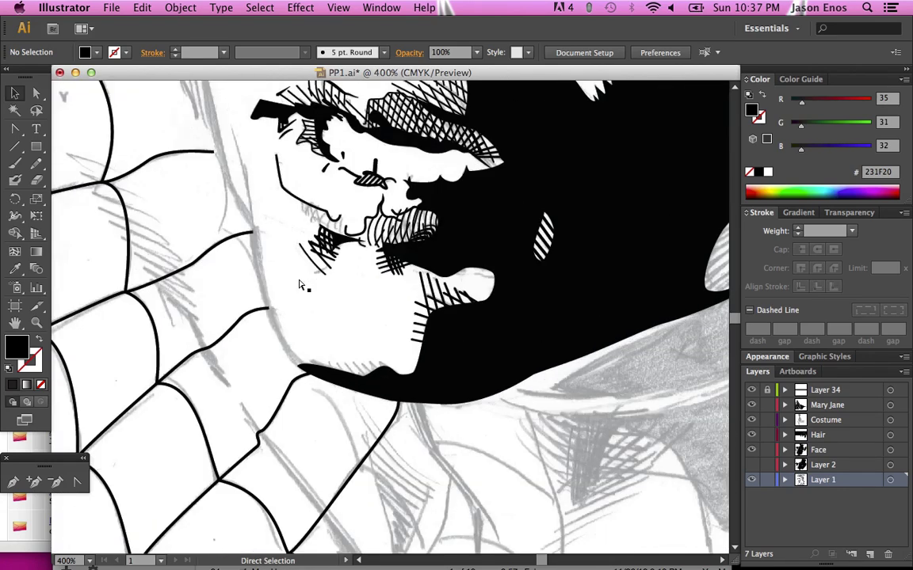
{"action": "scroll", "coordinate": [301, 285], "scroll_direction": "up", "scroll_amount": 1}
{"action": "scroll", "coordinate": [302, 286], "scroll_direction": "up", "scroll_amount": 2}
{"action": "scroll", "coordinate": [302, 286], "scroll_direction": "left", "scroll_amount": 1}
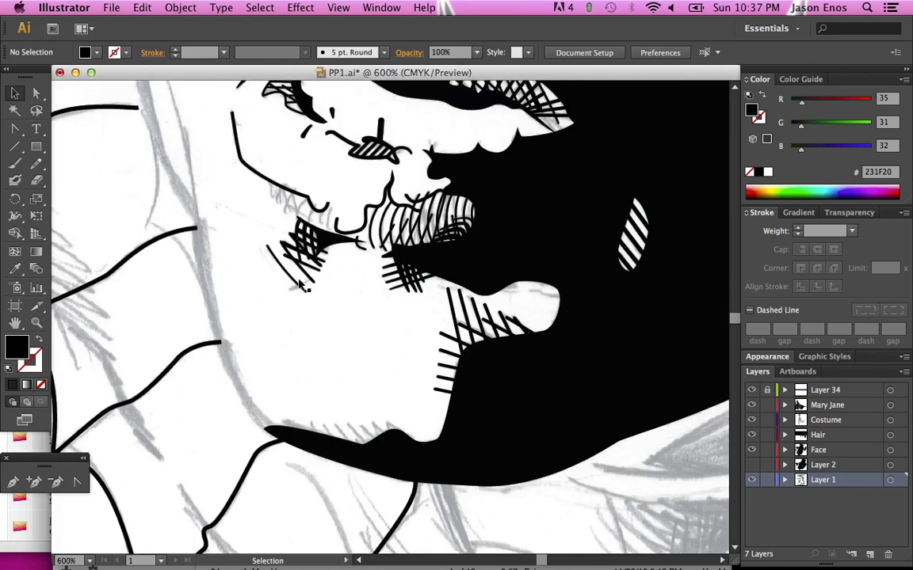
{"action": "scroll", "coordinate": [302, 286], "scroll_direction": "up", "scroll_amount": 3}
{"action": "scroll", "coordinate": [302, 286], "scroll_direction": "left", "scroll_amount": 3}
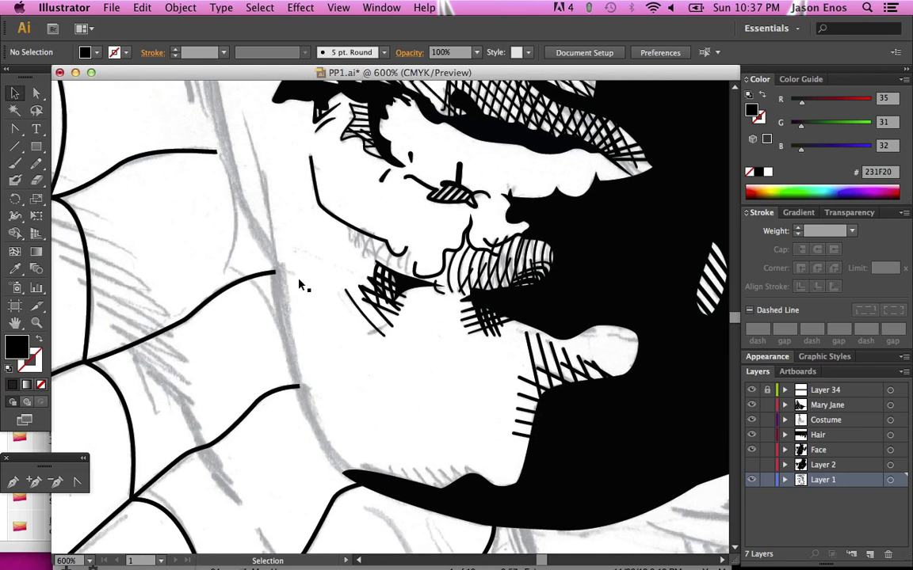
{"action": "left_click", "coordinate": [792, 450]}
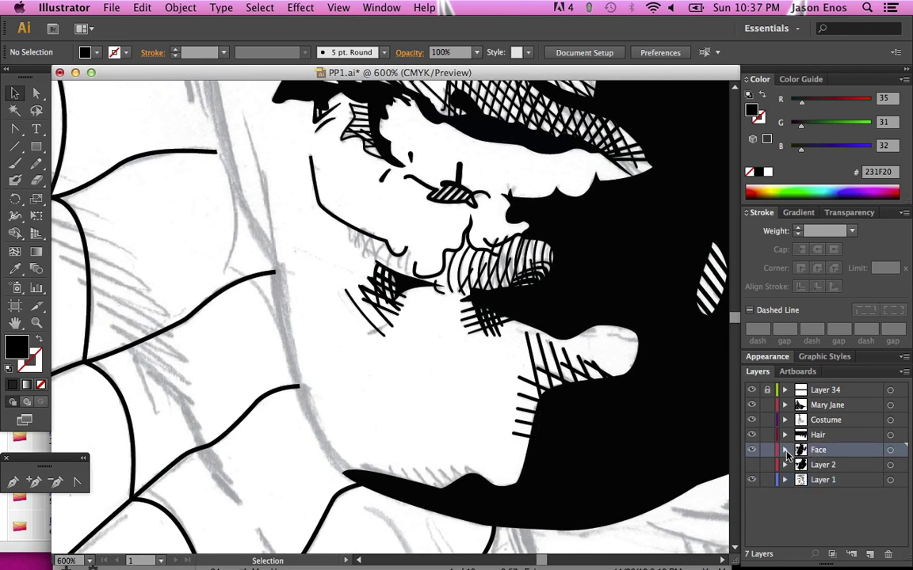
{"action": "left_click", "coordinate": [785, 451]}
{"action": "left_click", "coordinate": [785, 450]}
{"action": "left_click", "coordinate": [785, 451]}
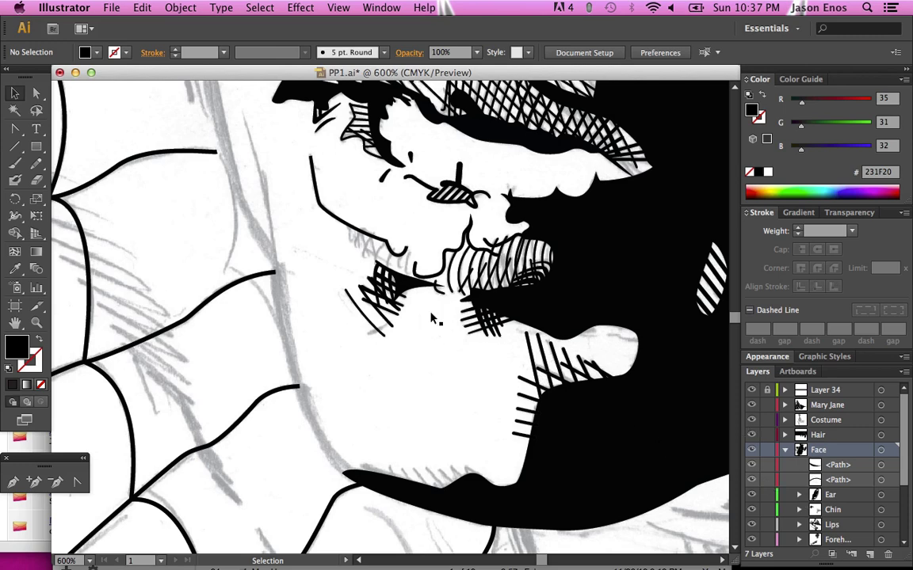
{"action": "scroll", "coordinate": [432, 319], "scroll_direction": "up", "scroll_amount": 4}
{"action": "scroll", "coordinate": [431, 319], "scroll_direction": "up", "scroll_amount": 10}
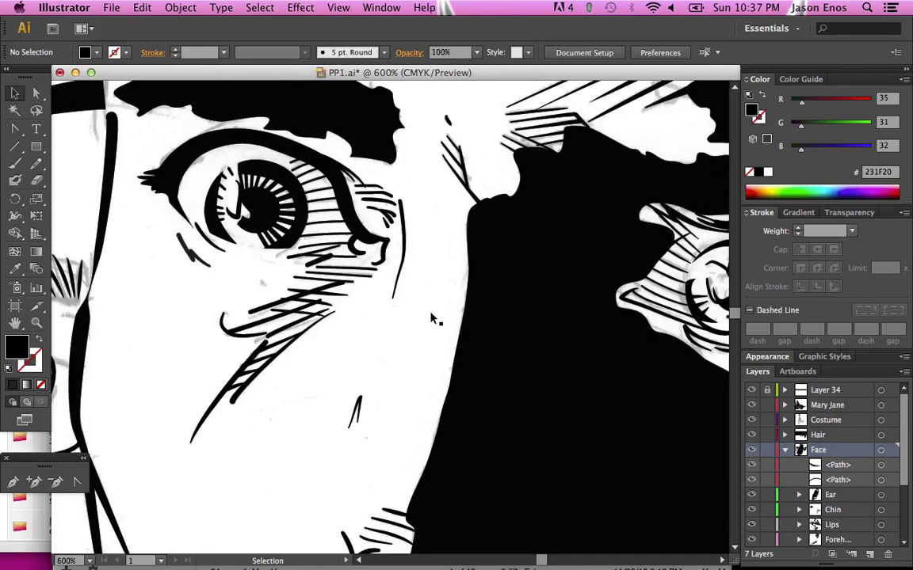
{"action": "scroll", "coordinate": [434, 320], "scroll_direction": "right", "scroll_amount": 3}
{"action": "scroll", "coordinate": [434, 320], "scroll_direction": "up", "scroll_amount": 1}
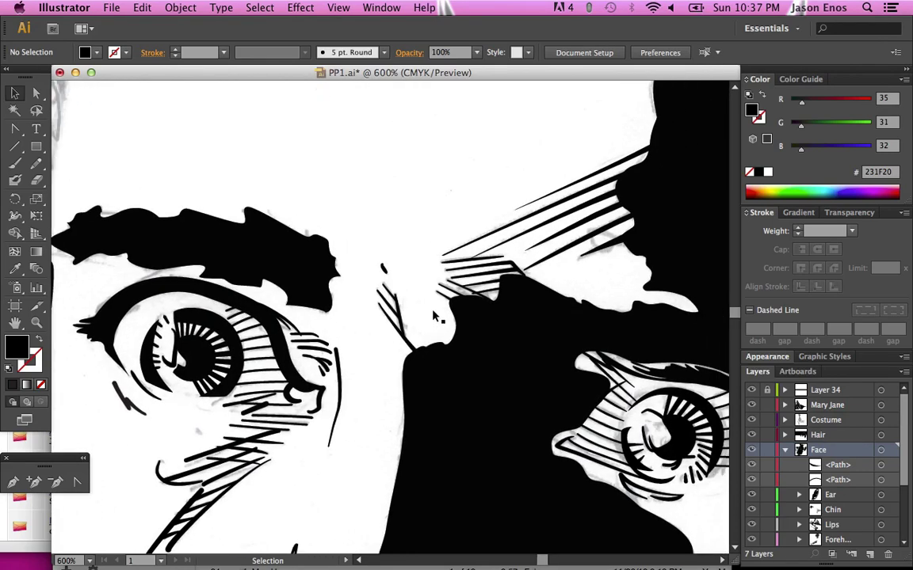
{"action": "left_click", "coordinate": [785, 451]}
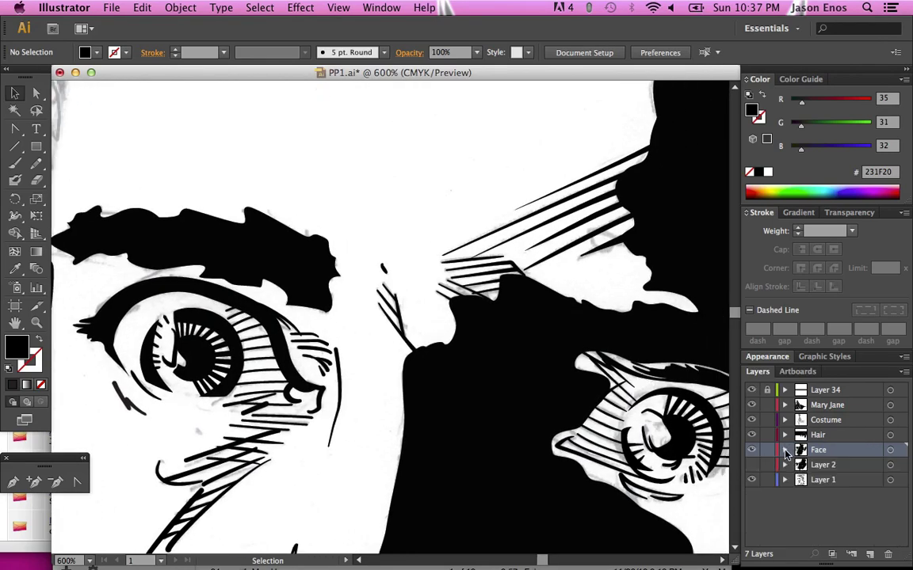
Hide the Face layer, show Layer 2's eye inks, and toggle Layer 2 to compare
{"action": "left_click", "coordinate": [753, 451]}
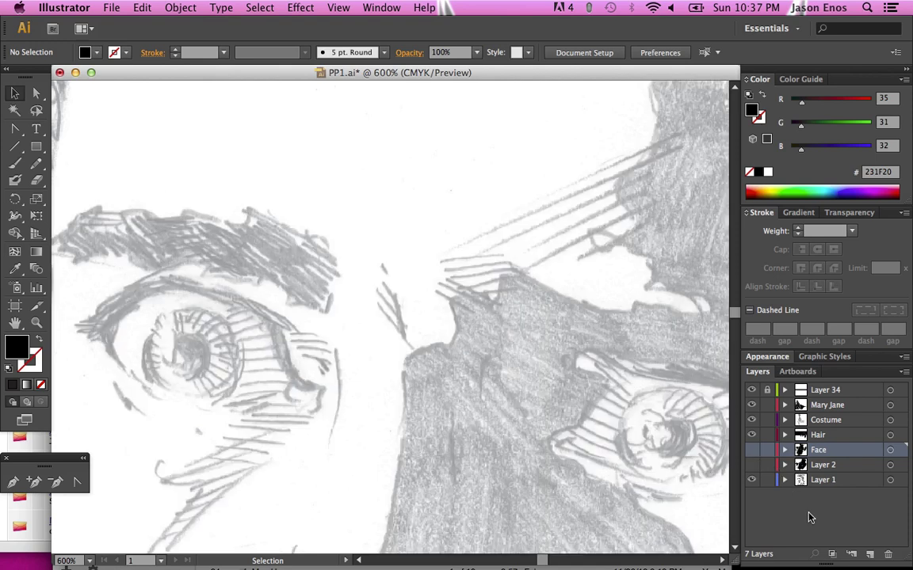
{"action": "left_click", "coordinate": [750, 473]}
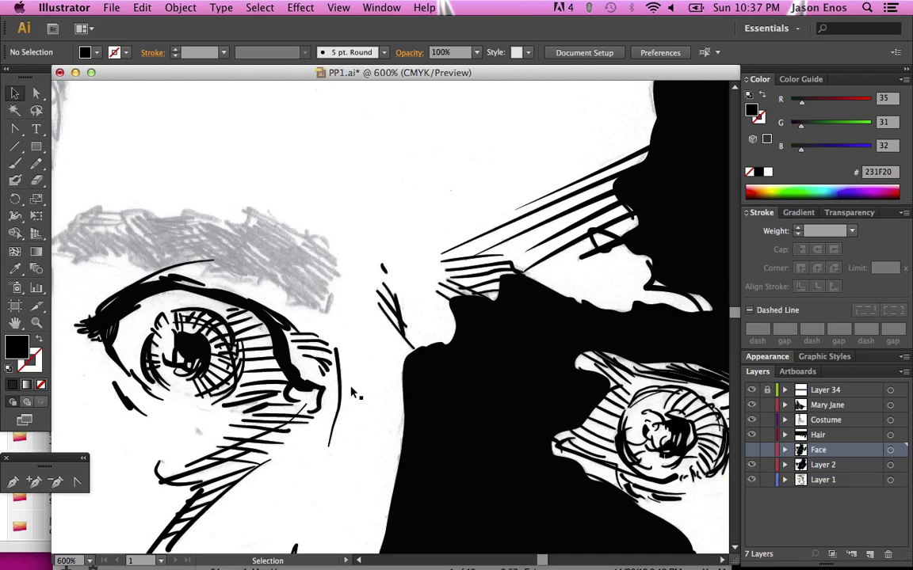
{"action": "left_click", "coordinate": [752, 469]}
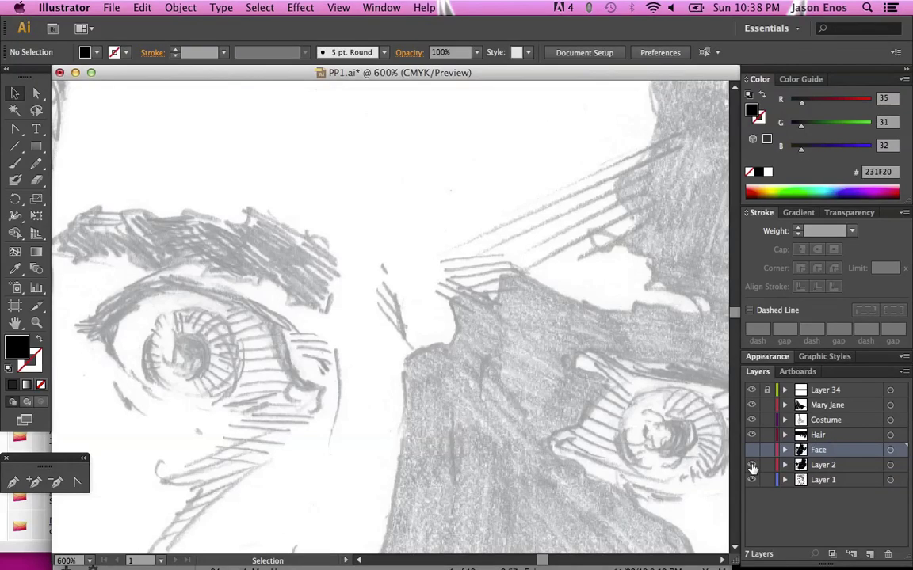
{"action": "left_click", "coordinate": [752, 468]}
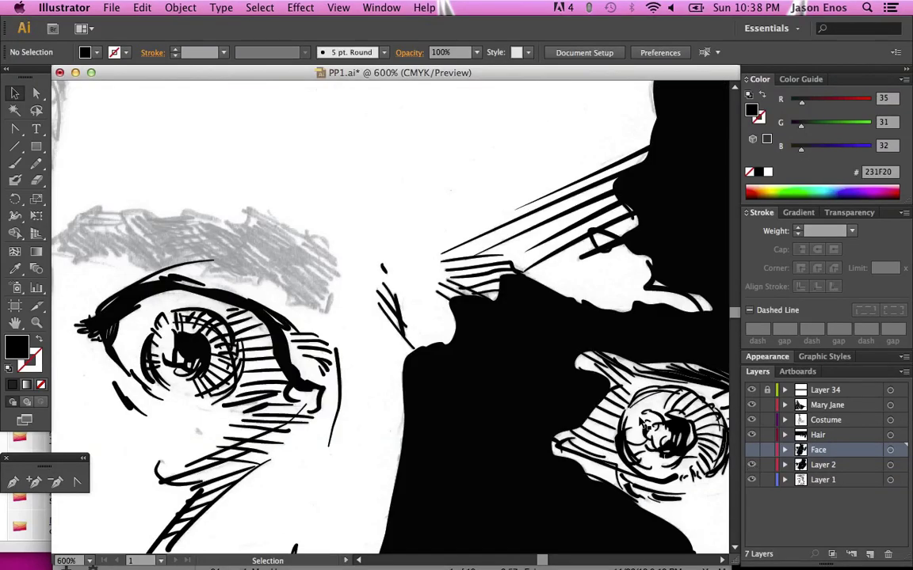
{"action": "scroll", "coordinate": [465, 346], "scroll_direction": "down", "scroll_amount": 3}
{"action": "scroll", "coordinate": [464, 346], "scroll_direction": "right", "scroll_amount": 2}
{"action": "scroll", "coordinate": [464, 346], "scroll_direction": "down", "scroll_amount": 1}
{"action": "scroll", "coordinate": [464, 346], "scroll_direction": "right", "scroll_amount": 1}
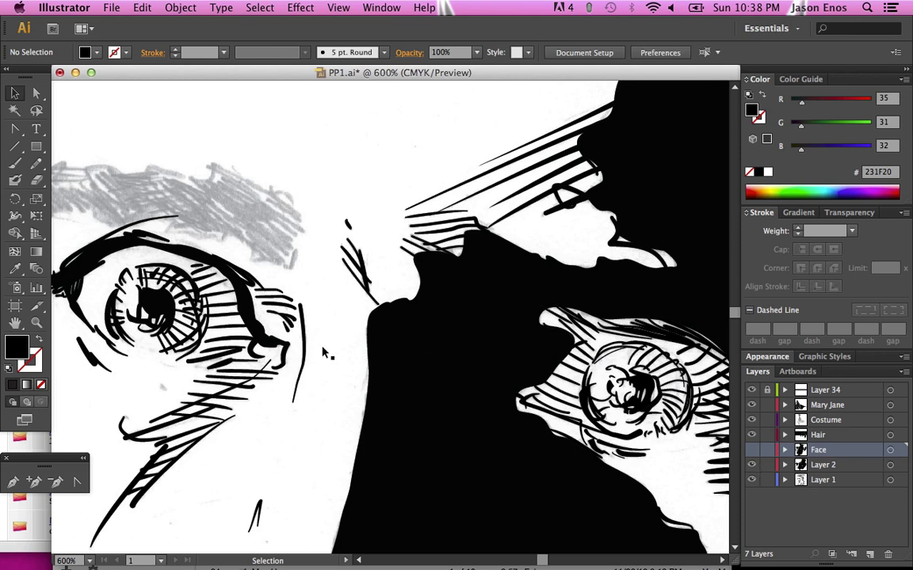
Hide Layer 2, show the Face layer, and toggle Face off and on against the sketch
{"action": "left_click", "coordinate": [751, 465]}
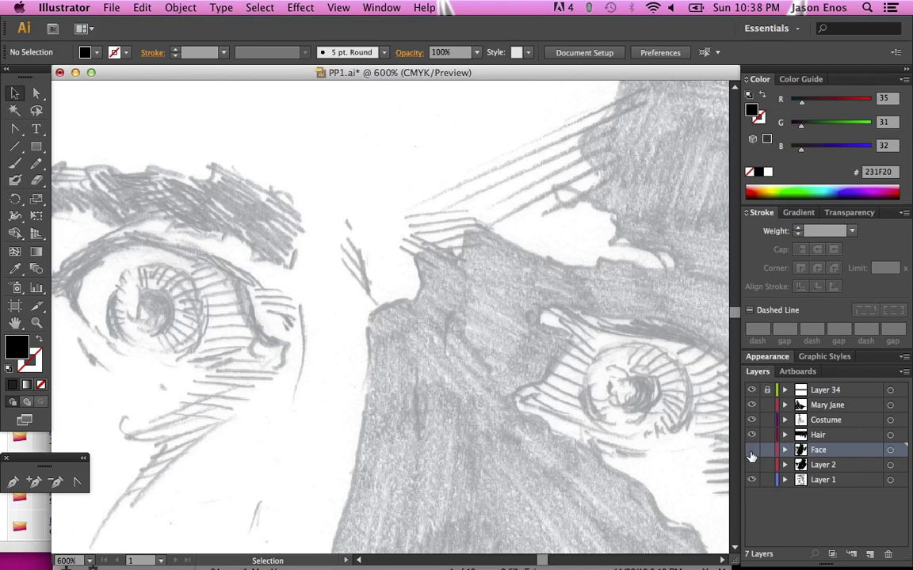
{"action": "left_click", "coordinate": [752, 449]}
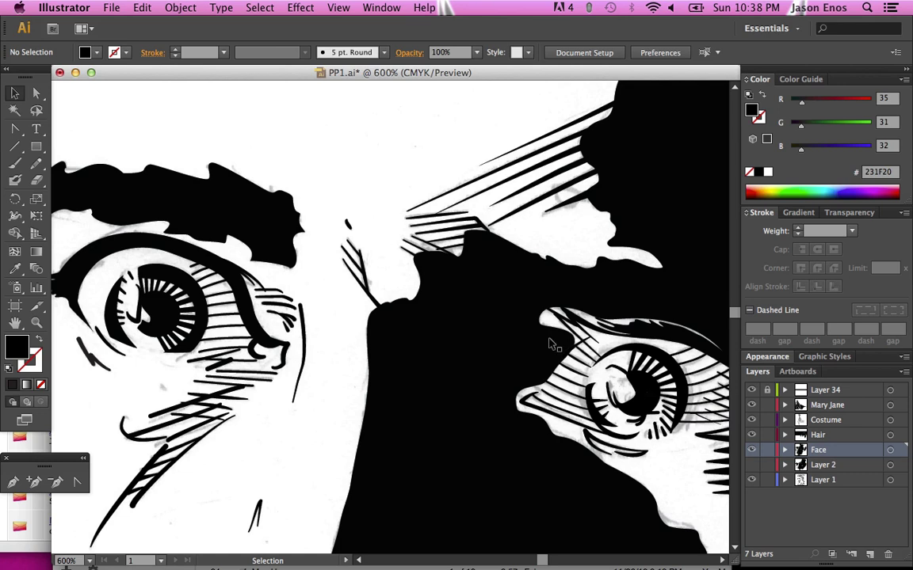
{"action": "scroll", "coordinate": [357, 269], "scroll_direction": "down", "scroll_amount": 5}
{"action": "scroll", "coordinate": [356, 269], "scroll_direction": "left", "scroll_amount": 3}
{"action": "scroll", "coordinate": [391, 300], "scroll_direction": "down", "scroll_amount": 1}
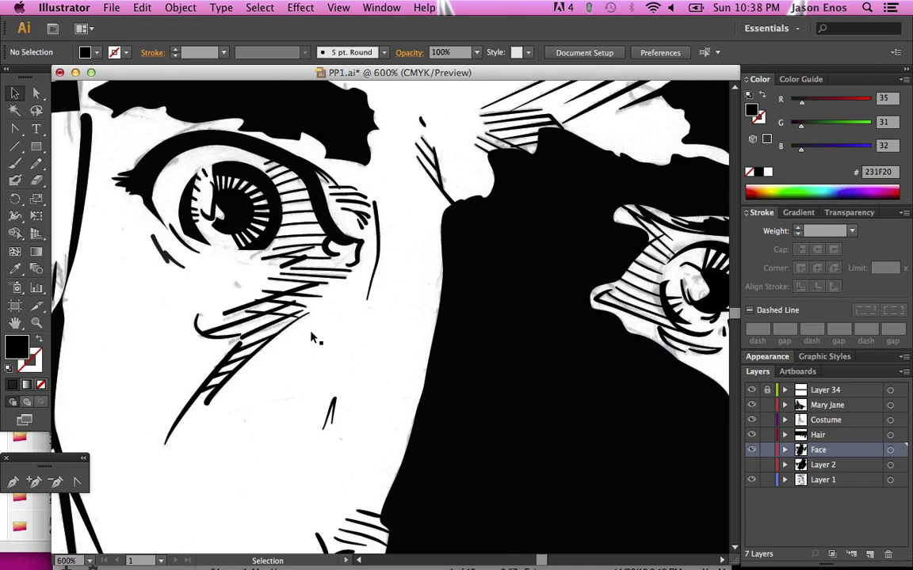
{"action": "left_click", "coordinate": [752, 450]}
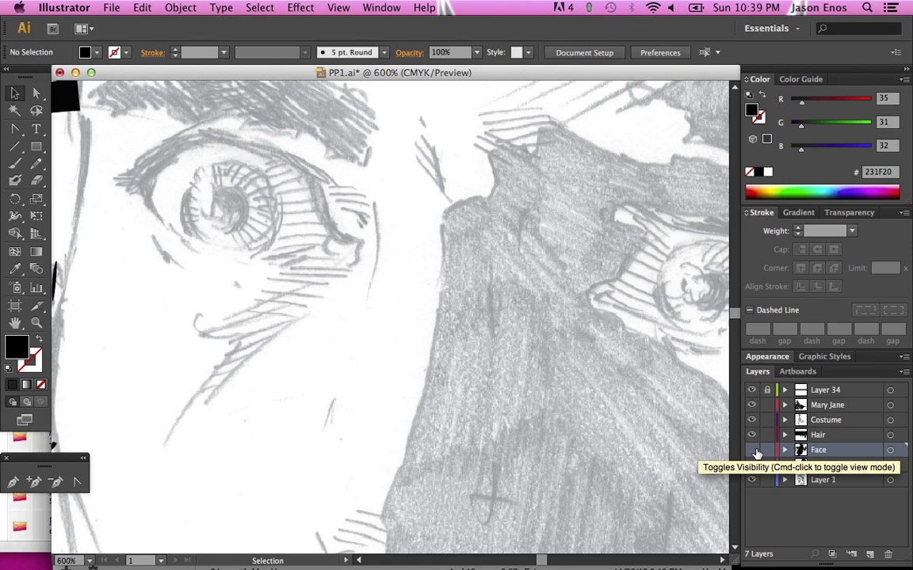
{"action": "left_click", "coordinate": [752, 450]}
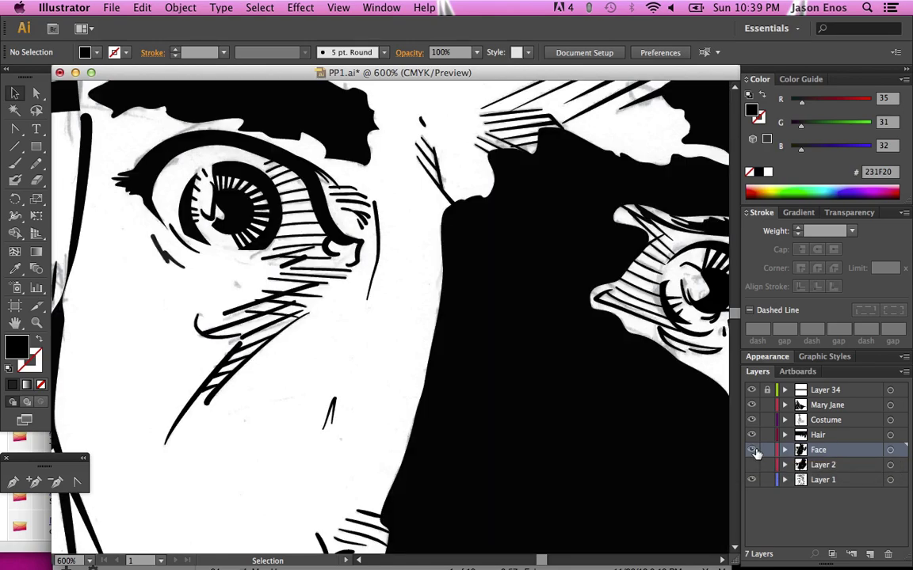
Scroll down to the lips and cross-hatched chin and zoom in twice to 1200%
{"action": "scroll", "coordinate": [284, 231], "scroll_direction": "down", "scroll_amount": 10}
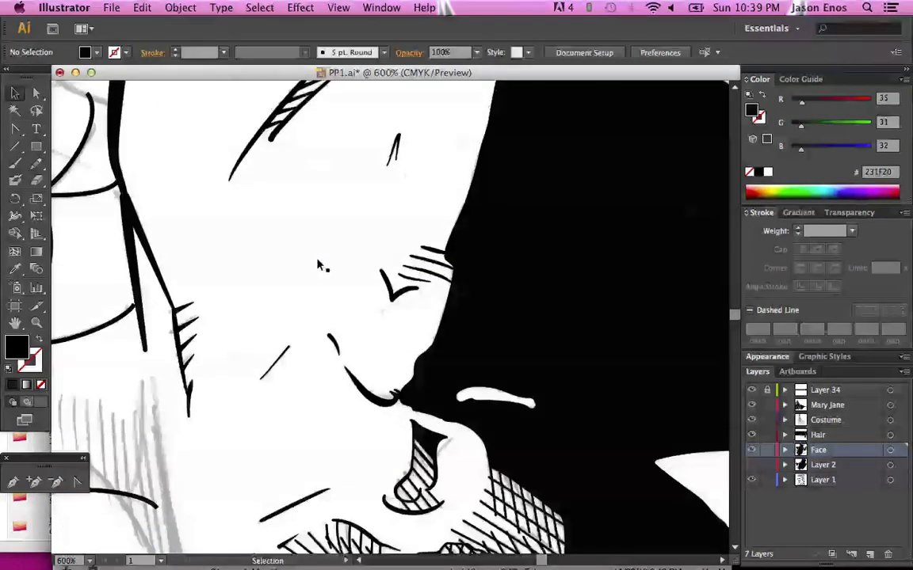
{"action": "scroll", "coordinate": [319, 264], "scroll_direction": "down", "scroll_amount": 10}
{"action": "scroll", "coordinate": [320, 264], "scroll_direction": "left", "scroll_amount": 3}
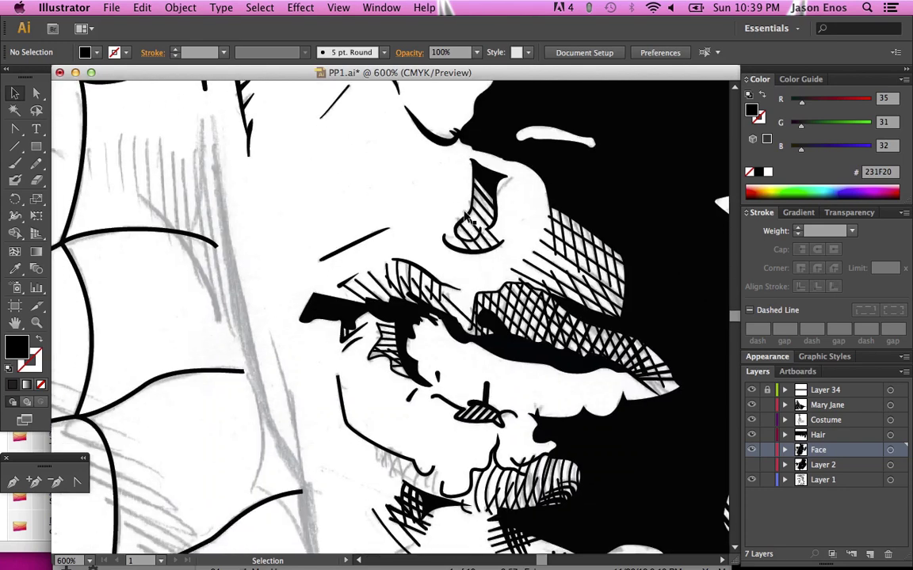
{"action": "scroll", "coordinate": [466, 215], "scroll_direction": "down", "scroll_amount": 5}
{"action": "scroll", "coordinate": [466, 215], "scroll_direction": "left", "scroll_amount": 2}
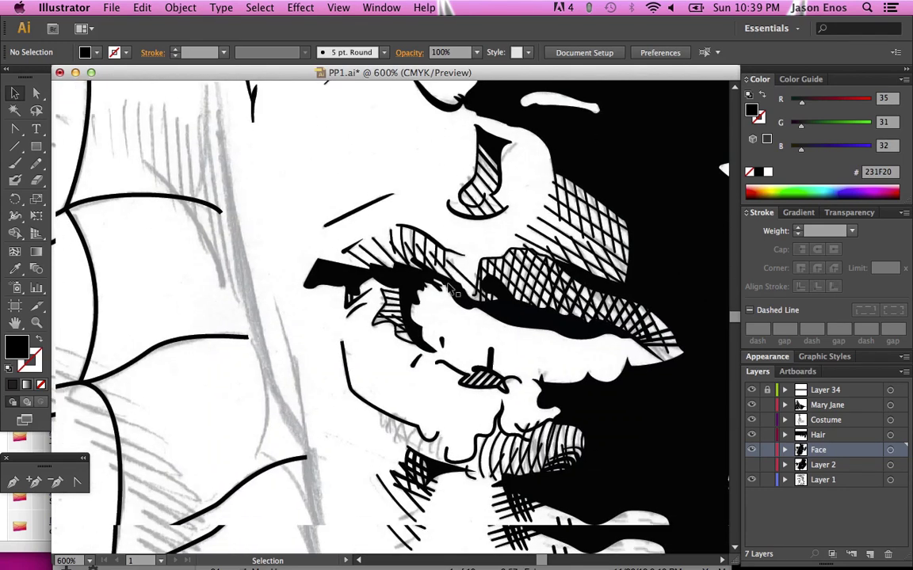
{"action": "scroll", "coordinate": [448, 289], "scroll_direction": "down", "scroll_amount": 1}
{"action": "scroll", "coordinate": [448, 289], "scroll_direction": "left", "scroll_amount": 1}
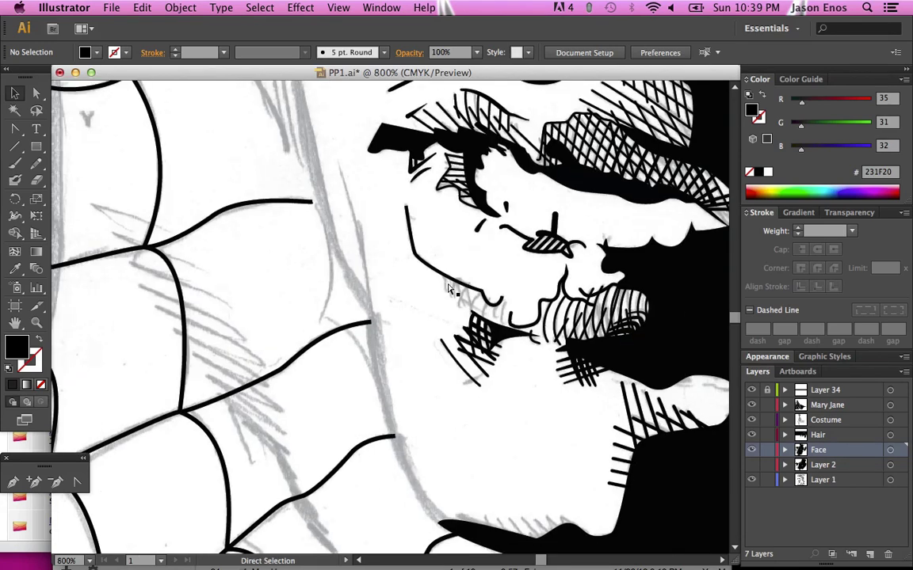
{"action": "key", "text": "super+equal"}
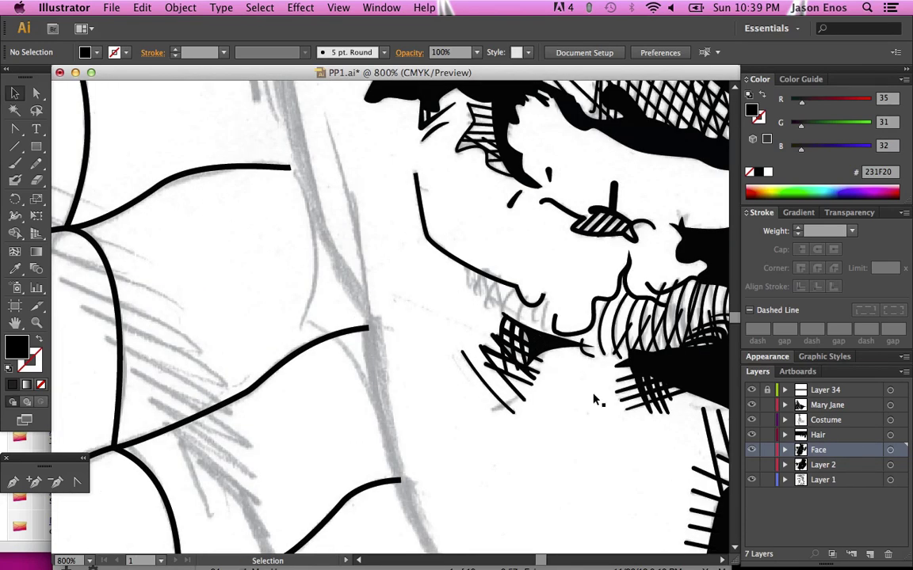
{"action": "scroll", "coordinate": [472, 426], "scroll_direction": "right", "scroll_amount": 4}
{"action": "scroll", "coordinate": [471, 426], "scroll_direction": "right", "scroll_amount": 4}
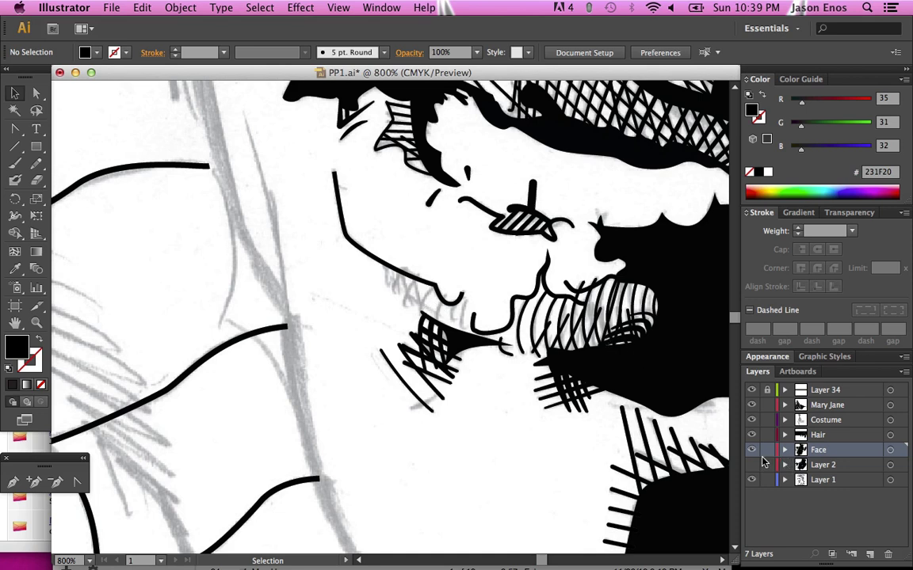
{"action": "key", "text": "super+equal"}
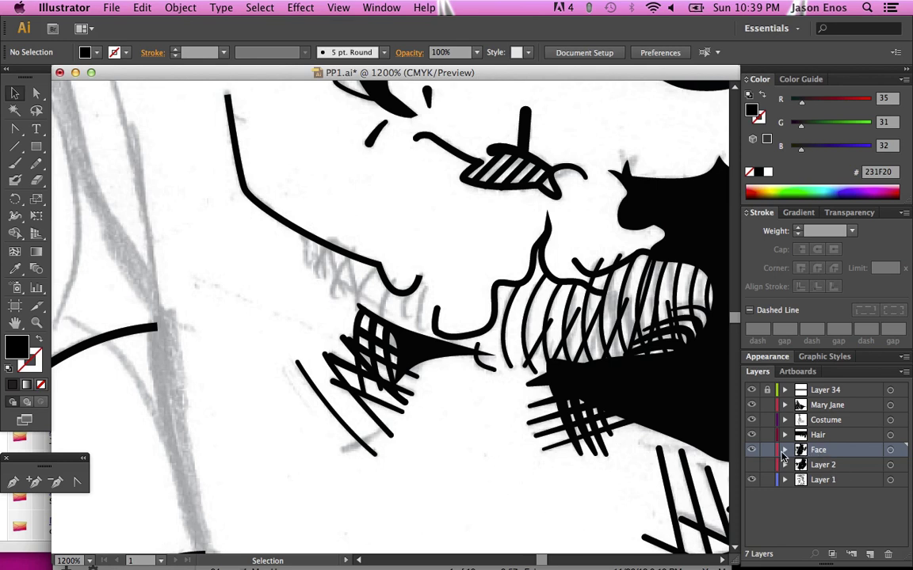
Expand the Face layer, target the Chin sublayer, take the Pen tool and zoom to 2400%
{"action": "left_click", "coordinate": [785, 450]}
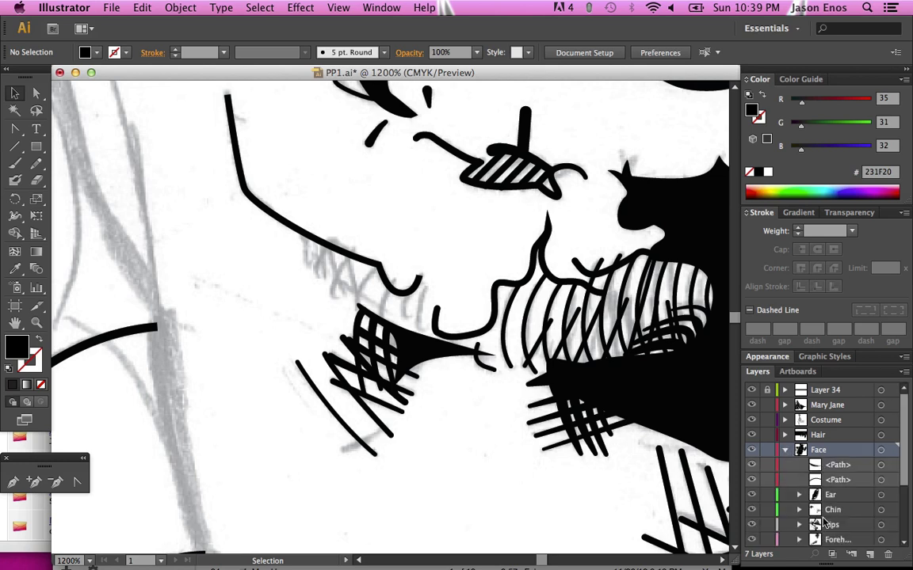
{"action": "scroll", "coordinate": [831, 526], "scroll_direction": "down", "scroll_amount": 1}
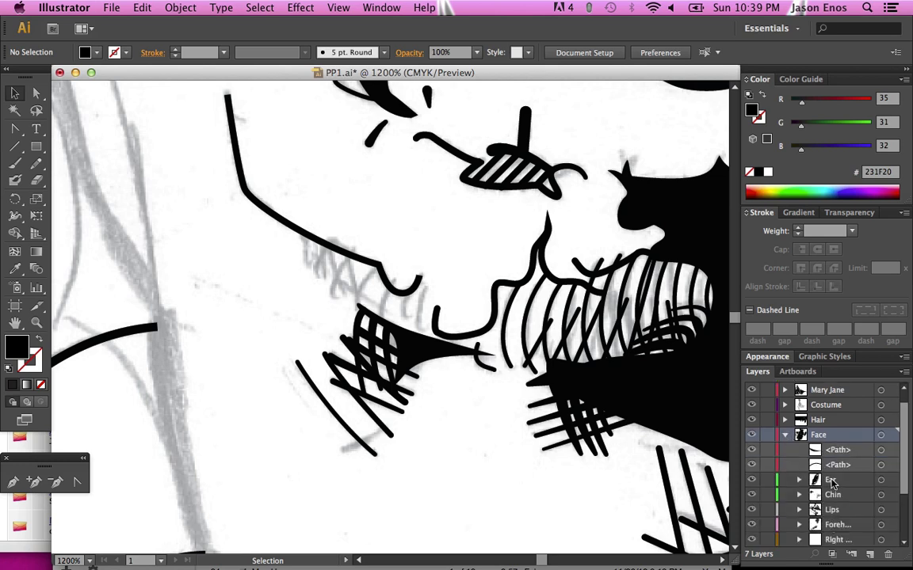
{"action": "scroll", "coordinate": [824, 511], "scroll_direction": "down", "scroll_amount": 4}
{"action": "left_click", "coordinate": [831, 494]}
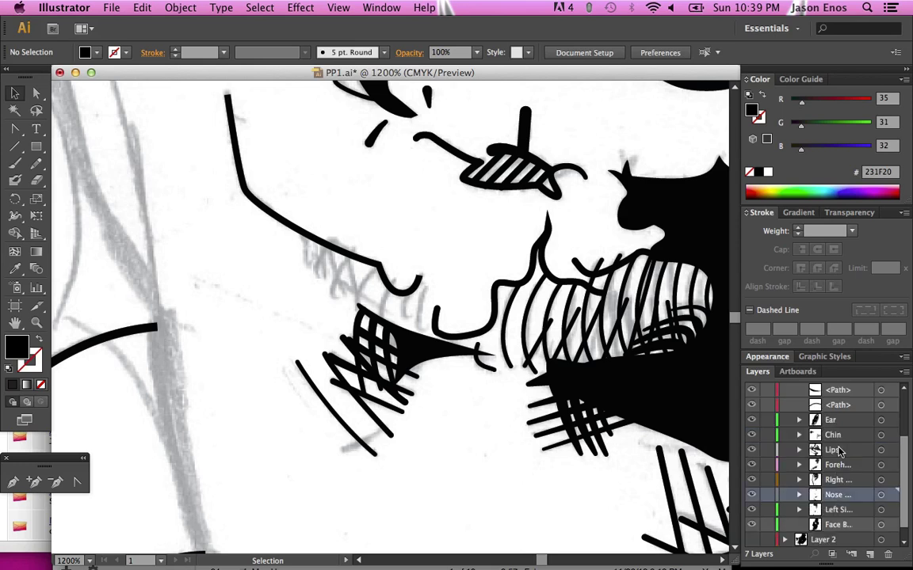
{"action": "left_click", "coordinate": [831, 435]}
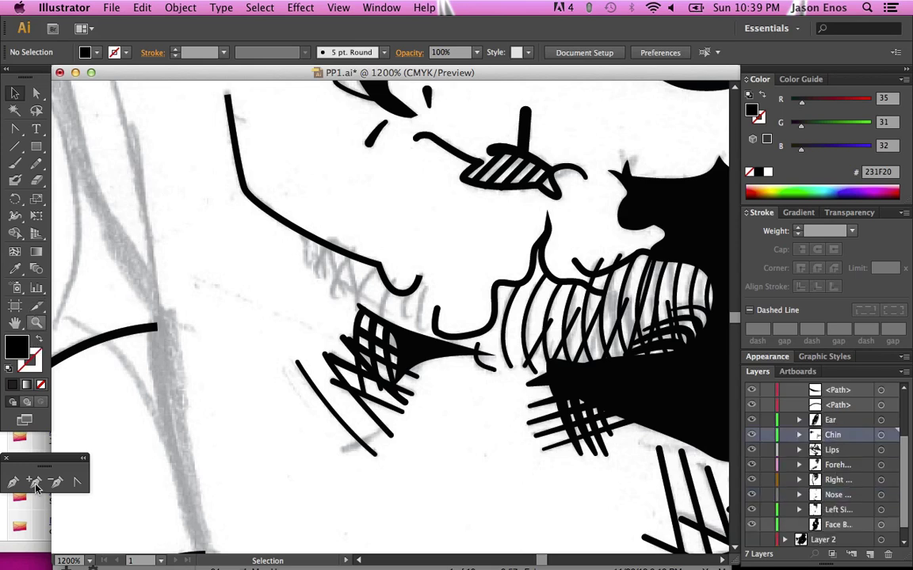
{"action": "left_click", "coordinate": [6, 482]}
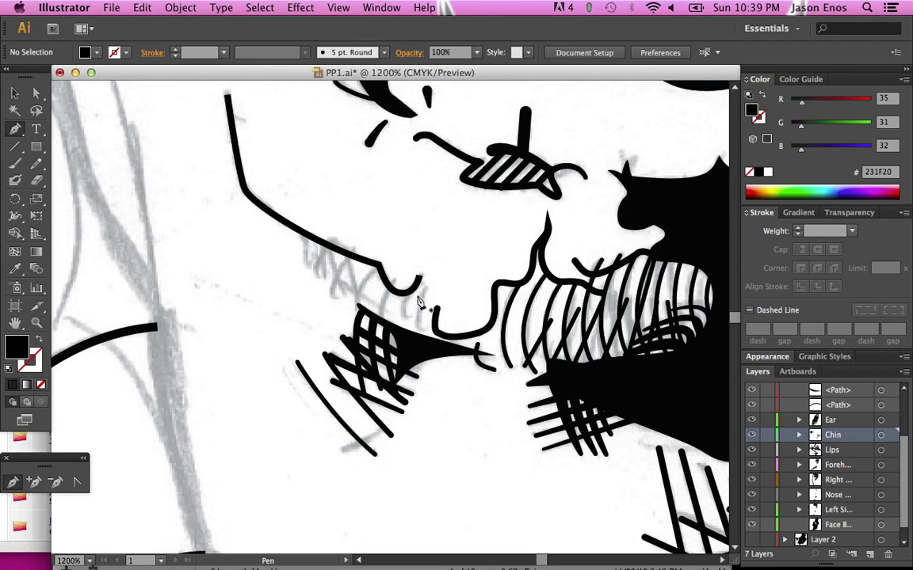
{"action": "key", "text": "super+equal"}
{"action": "key", "text": "super+equal"}
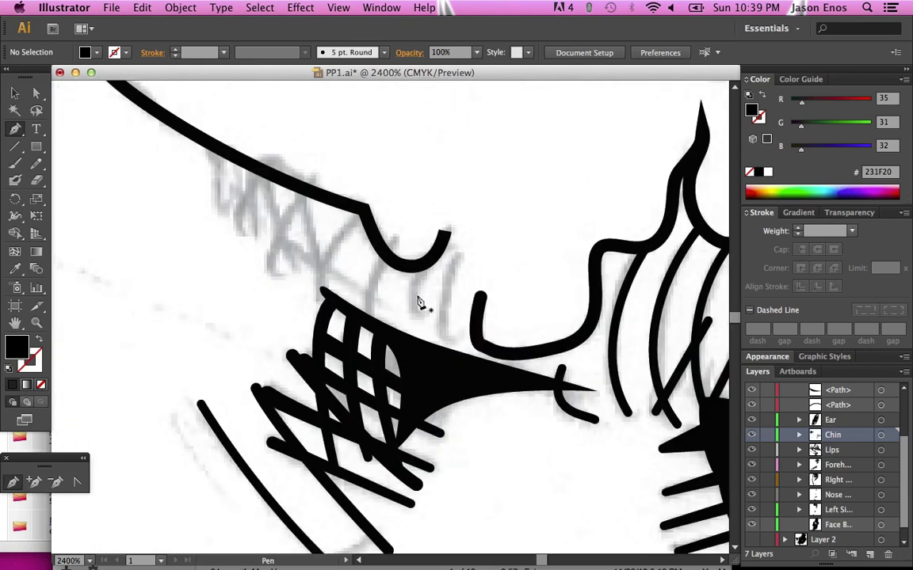
{"action": "scroll", "coordinate": [422, 301], "scroll_direction": "right", "scroll_amount": 3}
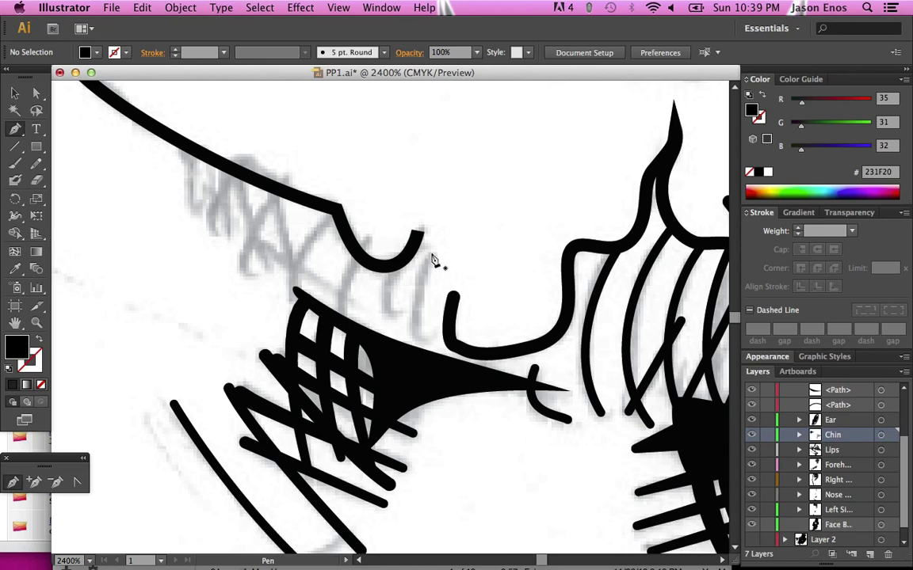
Place Pen anchors zigzagging along the chin hatch strokes up to the jaw curve
{"action": "left_click", "coordinate": [421, 339]}
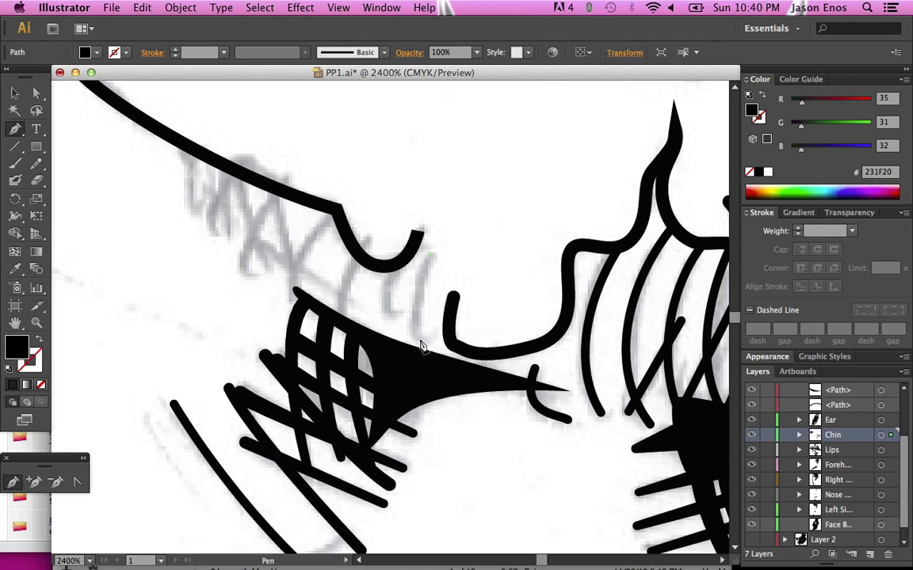
{"action": "left_click", "coordinate": [393, 326]}
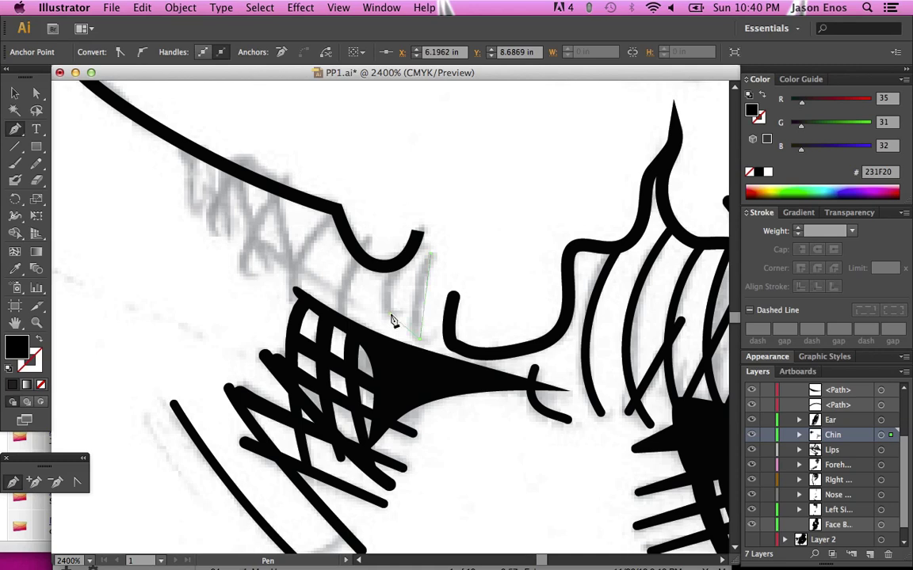
{"action": "left_click", "coordinate": [393, 318]}
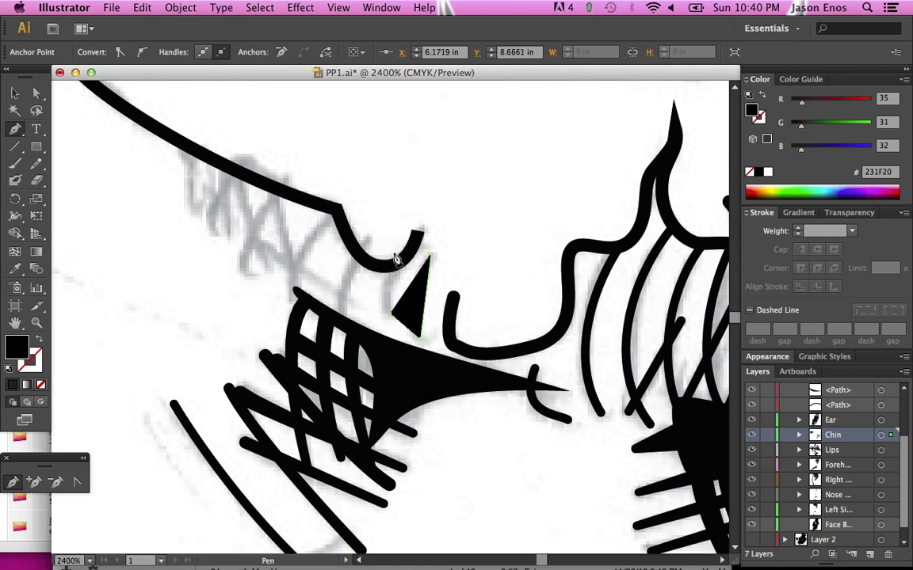
{"action": "left_click", "coordinate": [367, 242]}
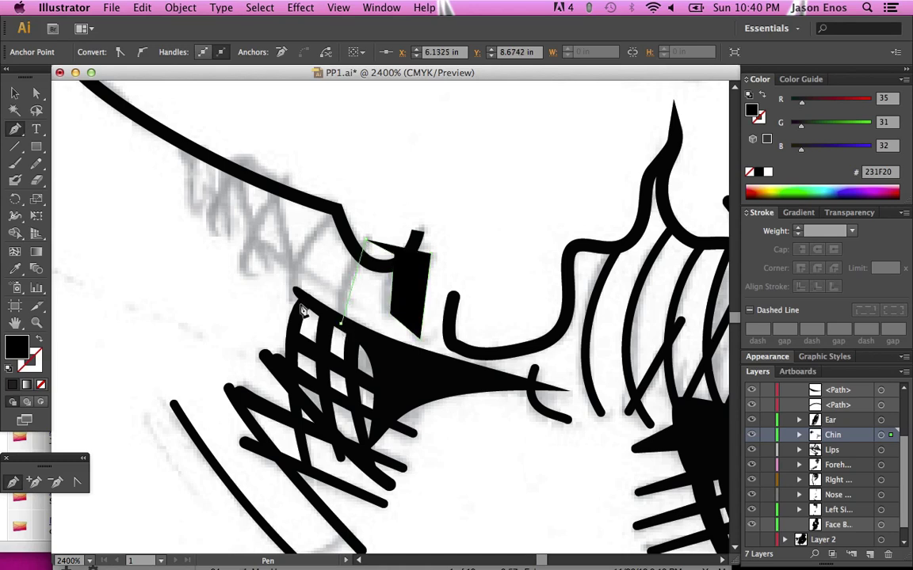
{"action": "left_click", "coordinate": [292, 301]}
{"action": "left_click", "coordinate": [335, 215]}
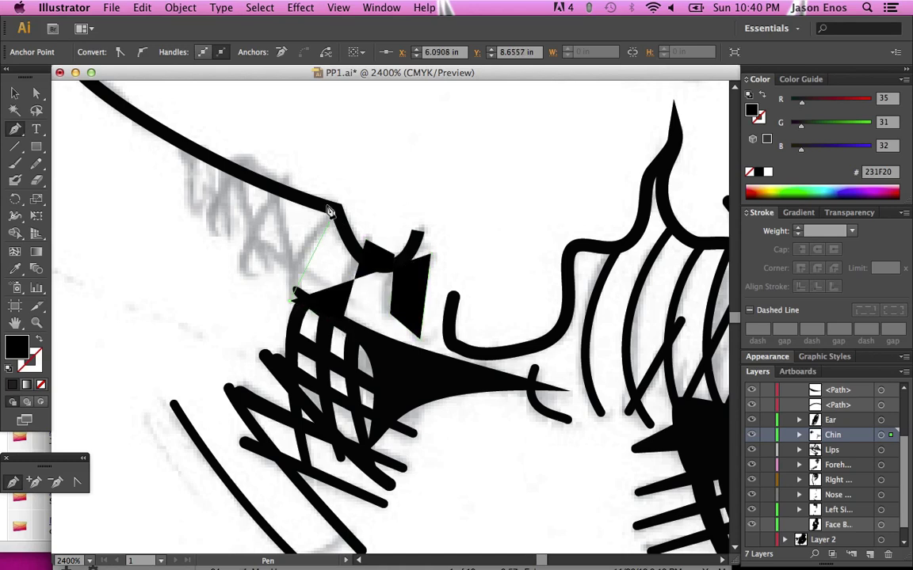
{"action": "left_click", "coordinate": [279, 191]}
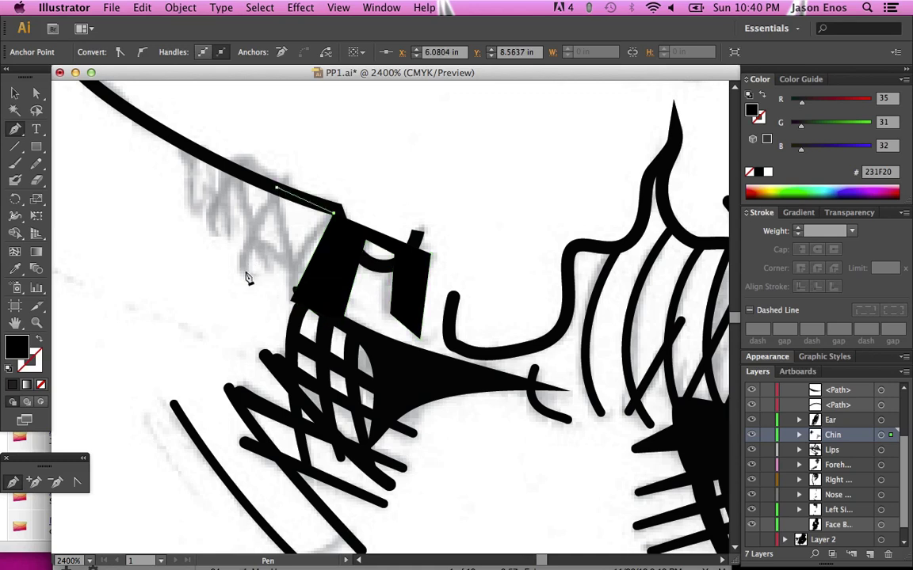
{"action": "left_click", "coordinate": [247, 272]}
{"action": "scroll", "coordinate": [246, 276], "scroll_direction": "left", "scroll_amount": 2}
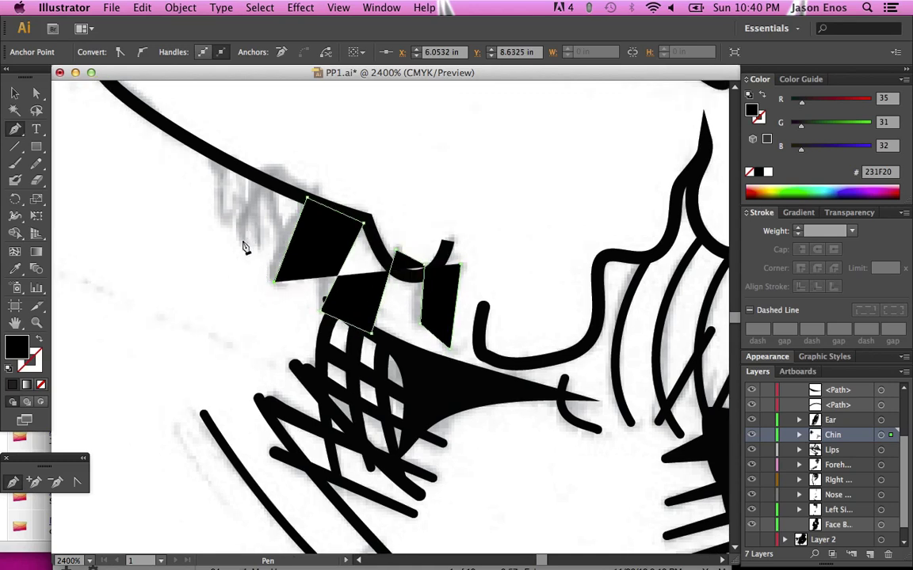
{"action": "left_click", "coordinate": [244, 243]}
{"action": "left_click", "coordinate": [265, 185]}
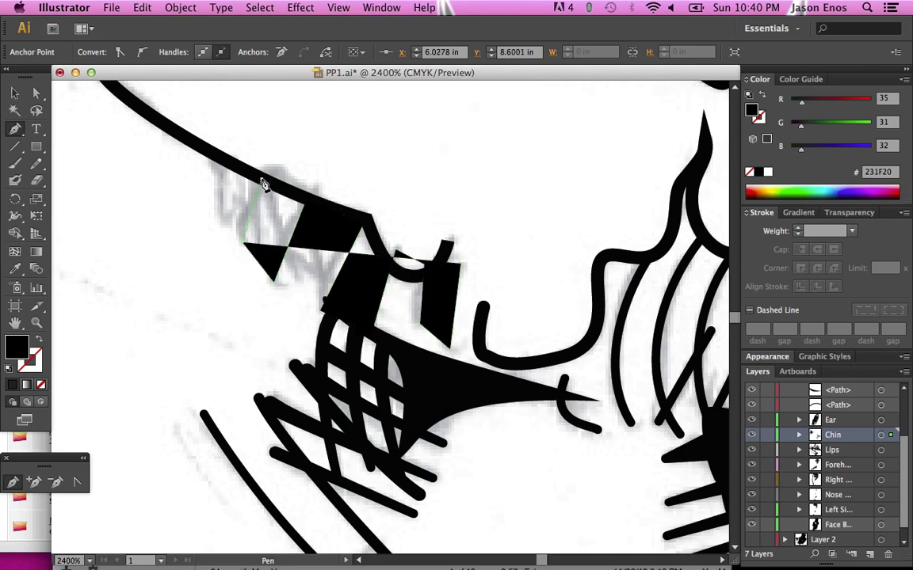
{"action": "left_click", "coordinate": [214, 156]}
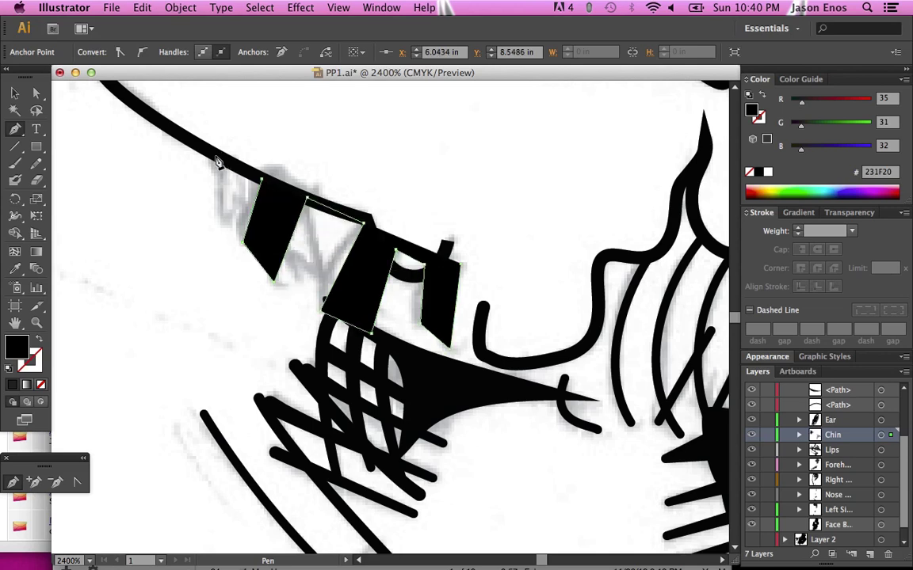
{"action": "left_click", "coordinate": [228, 225]}
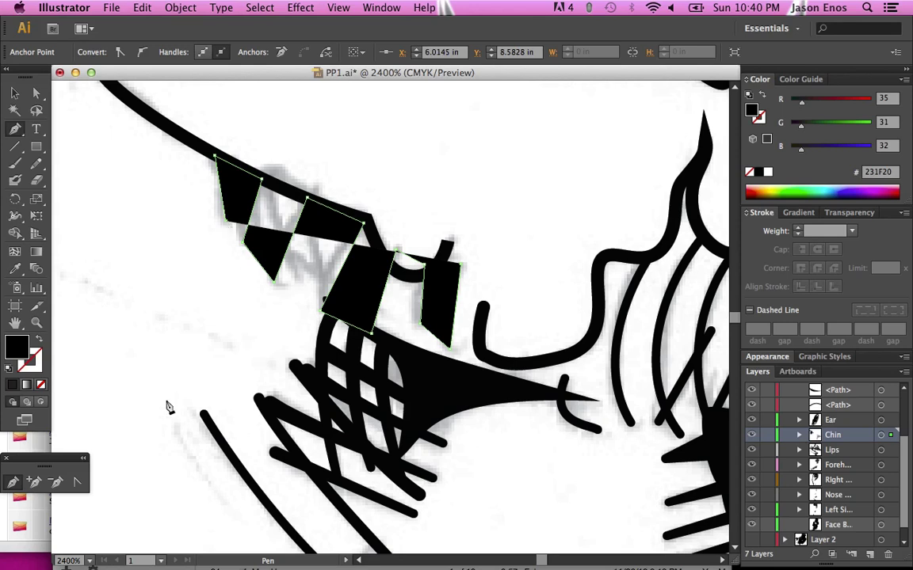
Set the chin path's fill to None and add more anchors, curving the last segment
{"action": "left_click", "coordinate": [28, 366]}
{"action": "left_click", "coordinate": [41, 385]}
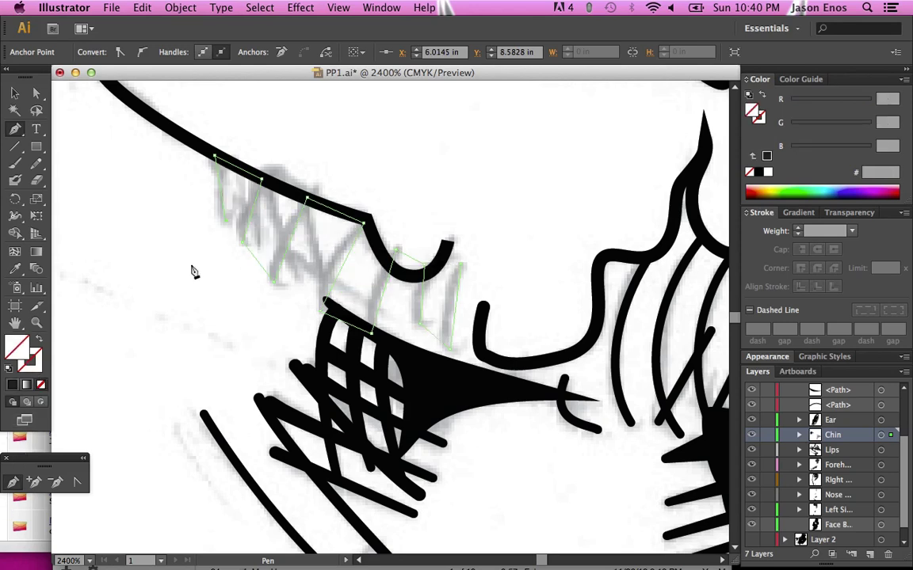
{"action": "left_click", "coordinate": [271, 183]}
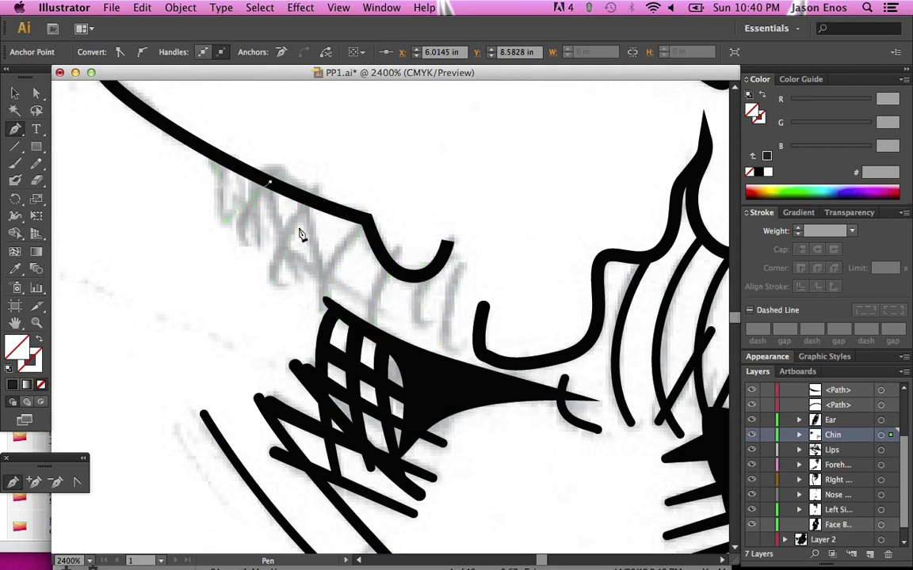
{"action": "left_click", "coordinate": [295, 265]}
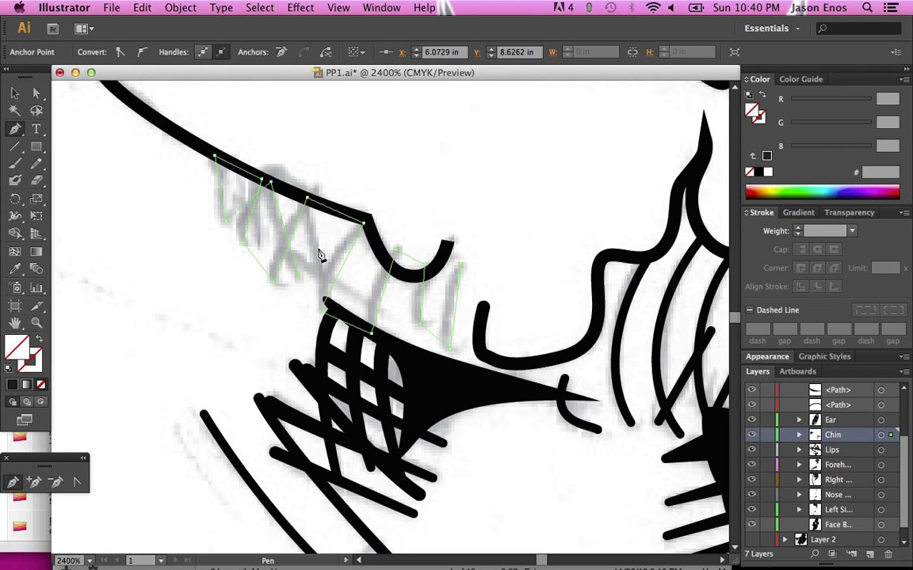
{"action": "left_click", "coordinate": [304, 200]}
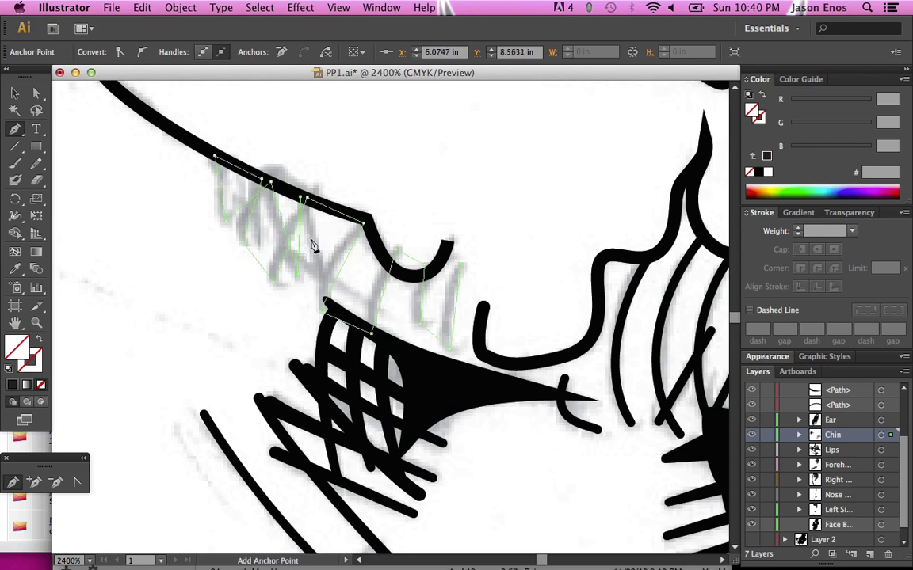
{"action": "left_click", "coordinate": [324, 305]}
{"action": "left_click_drag", "start_coordinate": [386, 318], "coordinate": [286, 256]}
Give the chin path a black 000000 stroke at 0.25 pt, undoing a stray pen point
{"action": "left_click", "coordinate": [37, 360]}
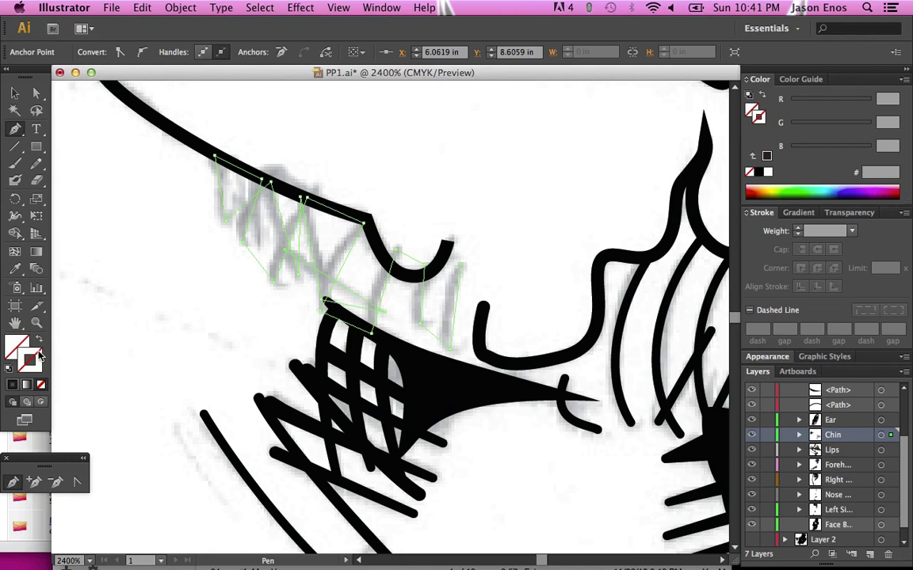
{"action": "left_click", "coordinate": [13, 385]}
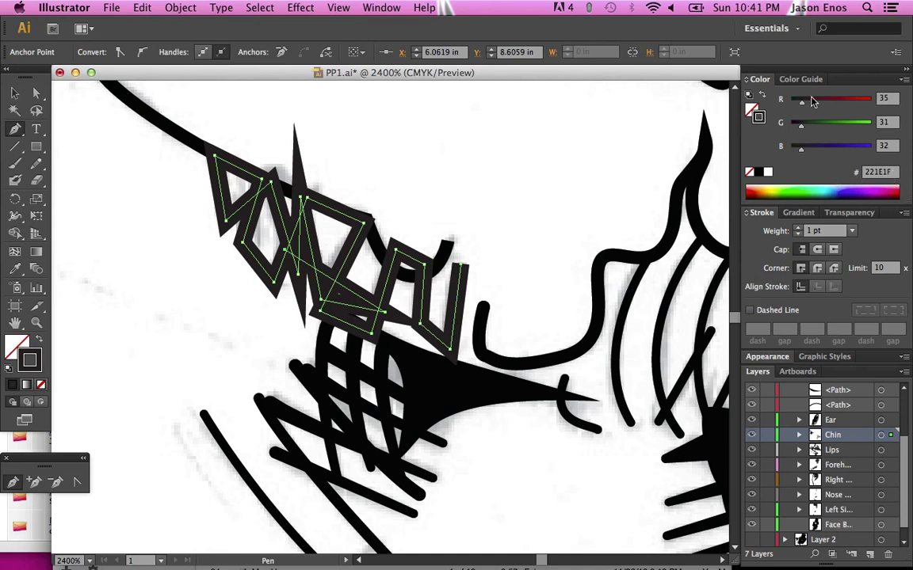
{"action": "left_click", "coordinate": [891, 178]}
{"action": "type", "text": "000000"}
{"action": "key", "text": "Return"}
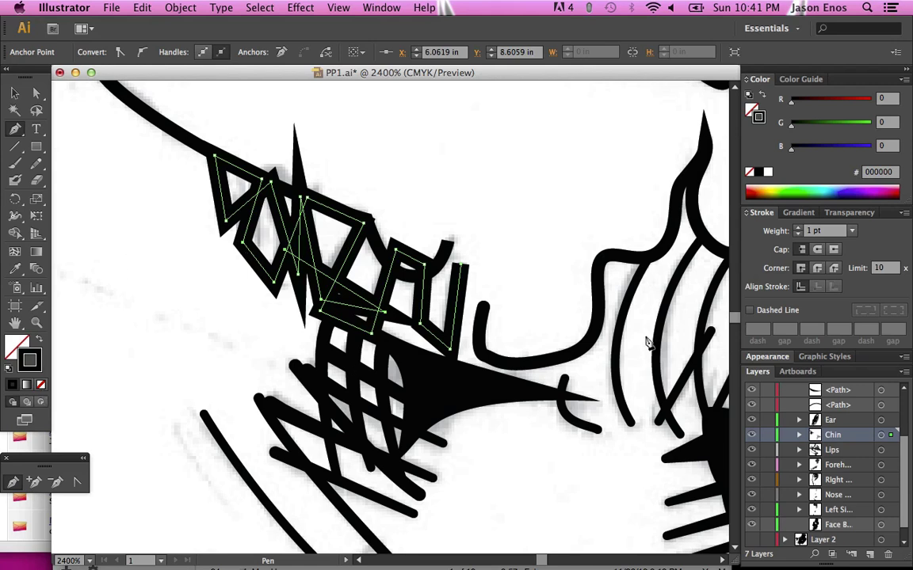
{"action": "left_click", "coordinate": [852, 231]}
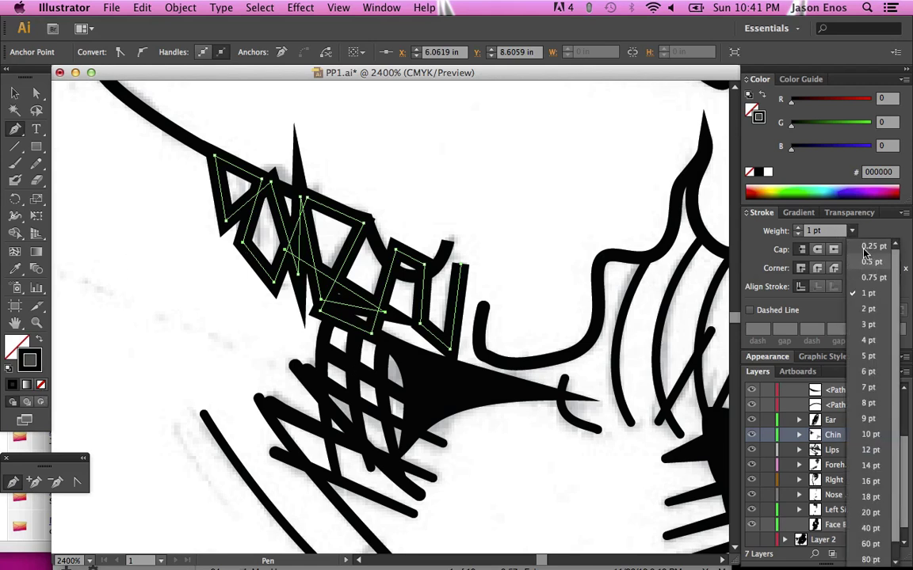
{"action": "left_click", "coordinate": [869, 247]}
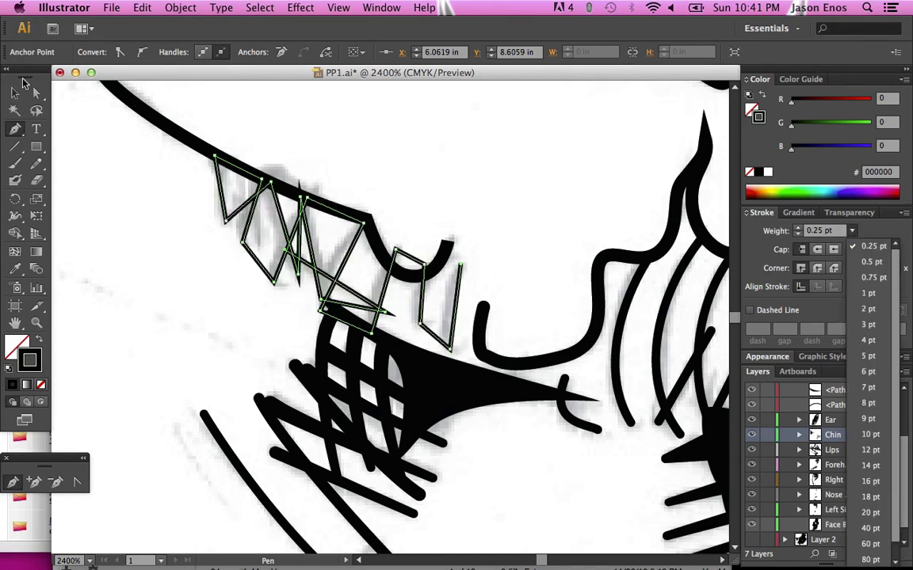
{"action": "left_click", "coordinate": [487, 149]}
{"action": "key", "text": "super+z"}
{"action": "key", "text": "super+z"}
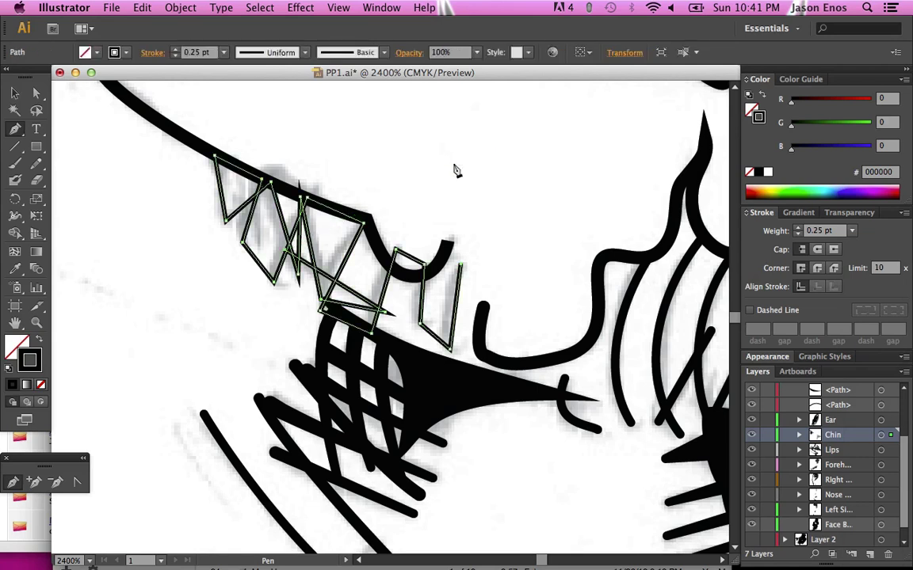
Deselect the hatch path with the Selection tool and choose the Add Anchor Point Tool
{"action": "left_click", "coordinate": [15, 93]}
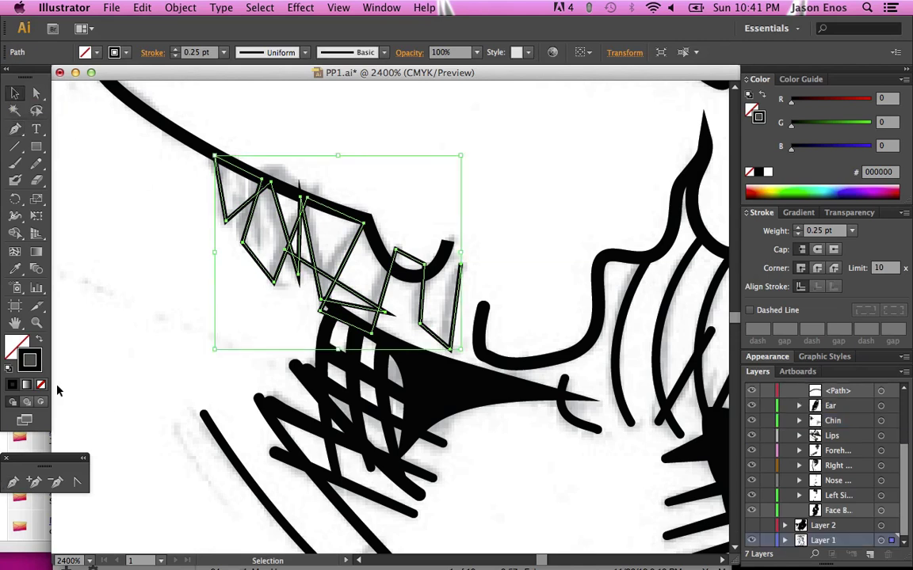
{"action": "left_click", "coordinate": [250, 384]}
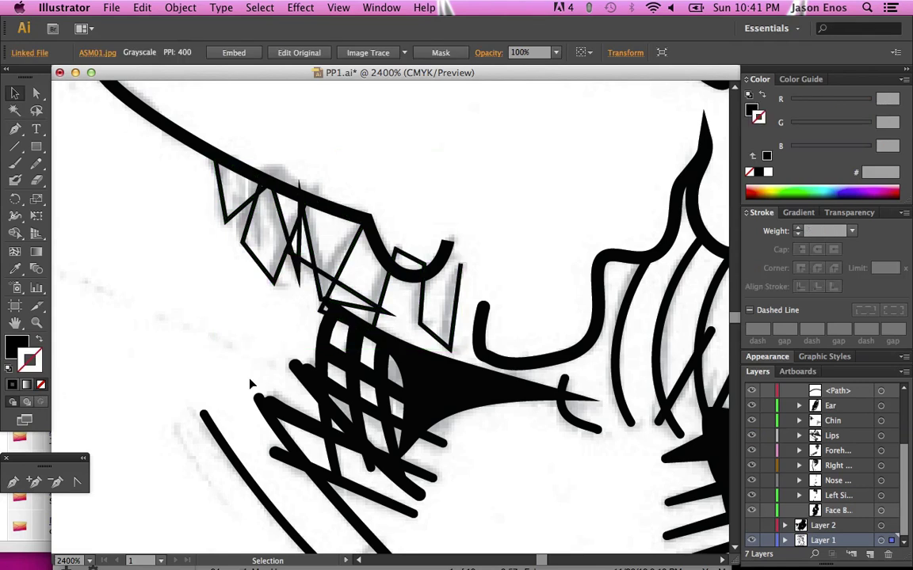
{"action": "left_click", "coordinate": [34, 483]}
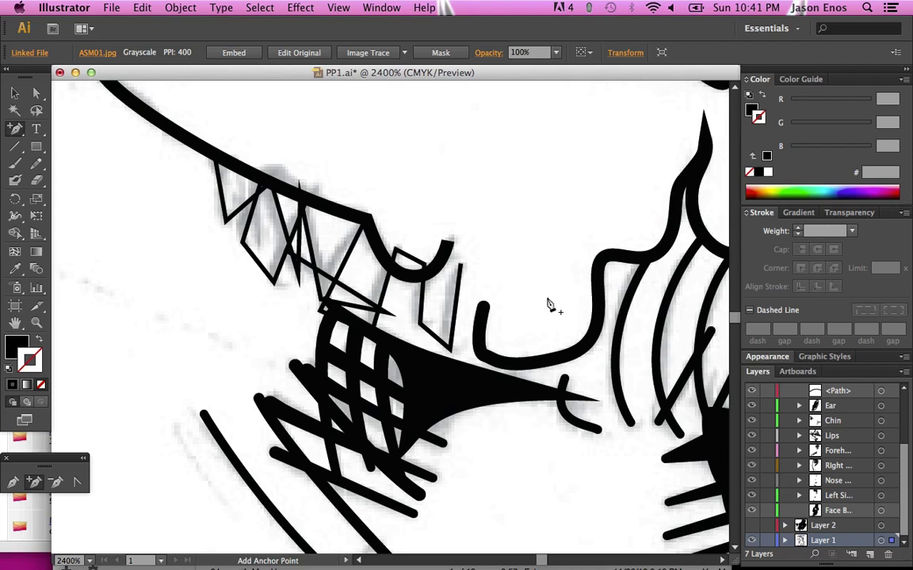
Delete the bottom and top connecting segments of the chin zigzag hatch path
{"action": "left_click", "coordinate": [434, 338]}
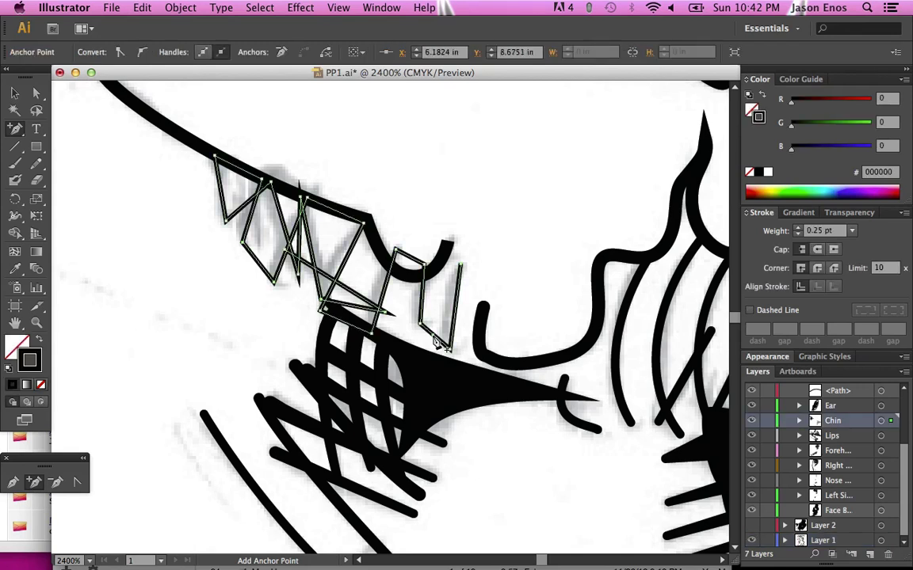
{"action": "key", "text": "Delete"}
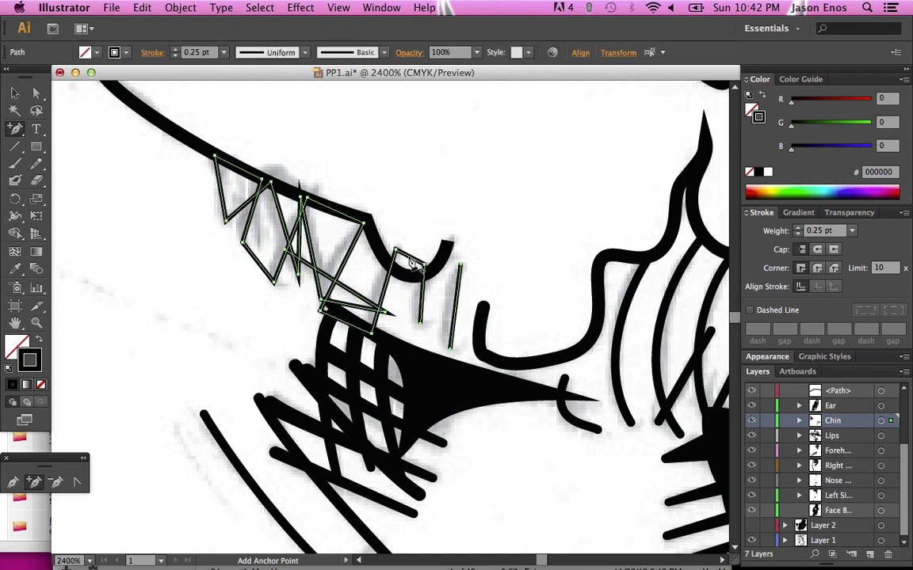
{"action": "left_click", "coordinate": [412, 263]}
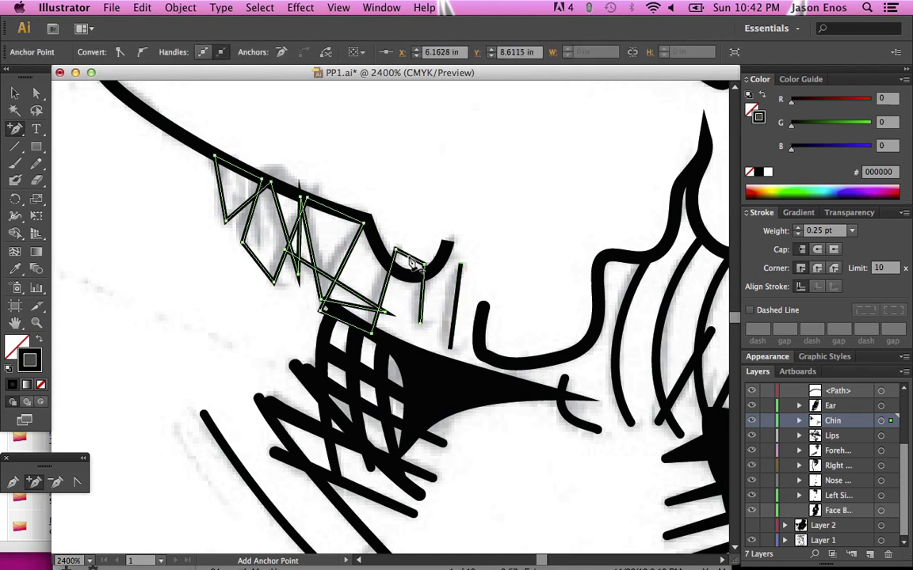
{"action": "key", "text": "Delete"}
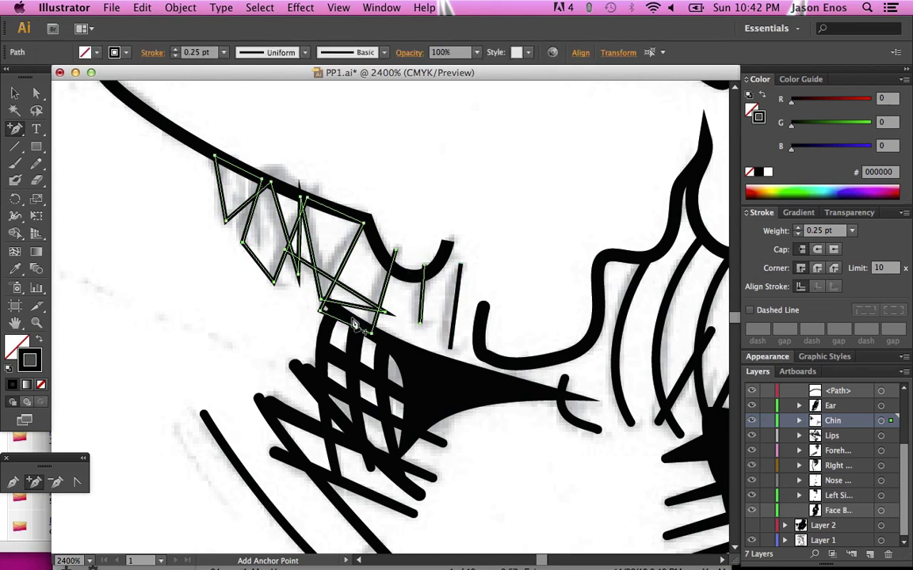
{"action": "left_click", "coordinate": [353, 330]}
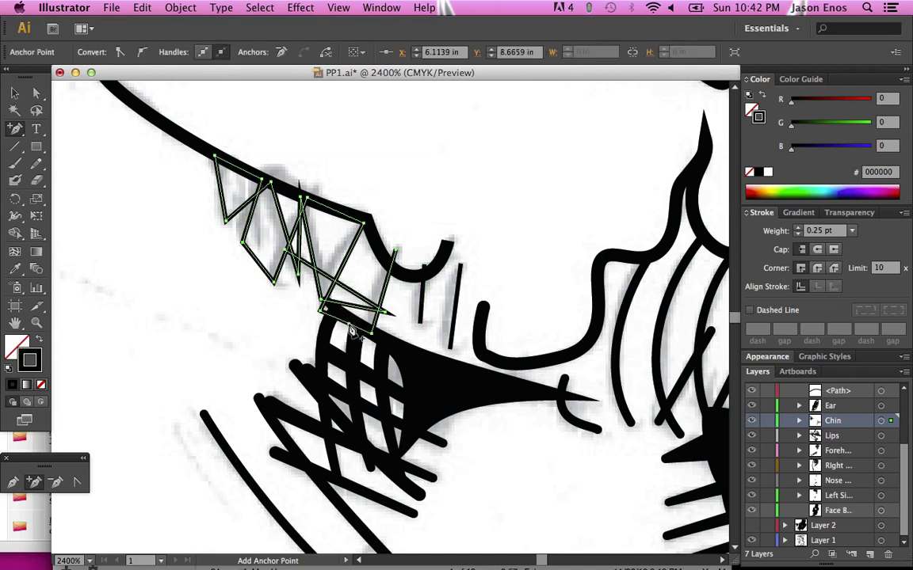
{"action": "left_click", "coordinate": [352, 330]}
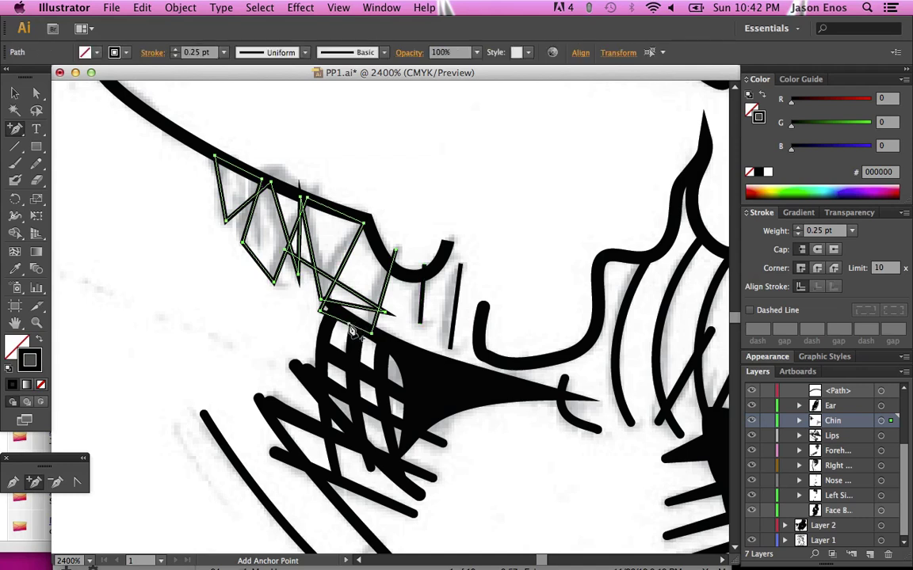
Remove the remaining connecting anchors from the zigzag path
{"action": "left_click", "coordinate": [345, 221]}
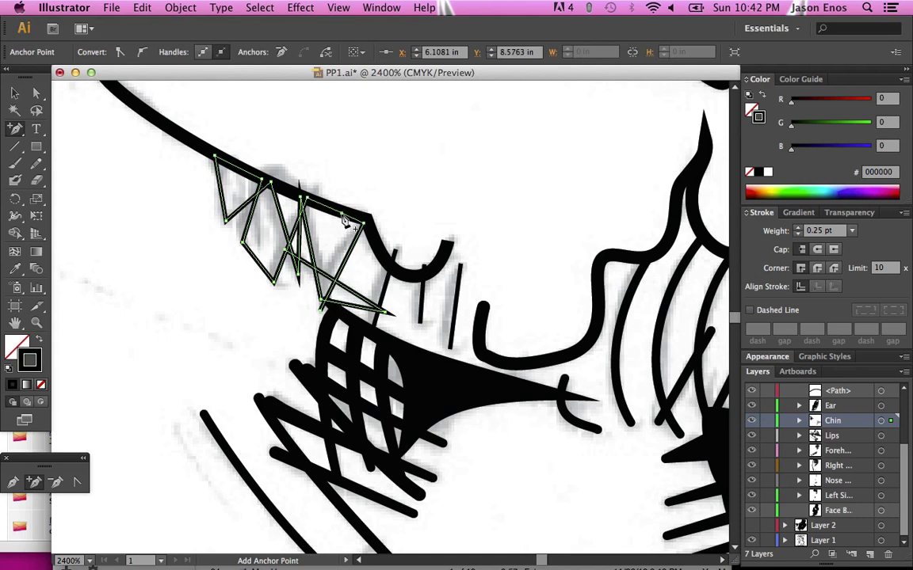
{"action": "left_click", "coordinate": [346, 221]}
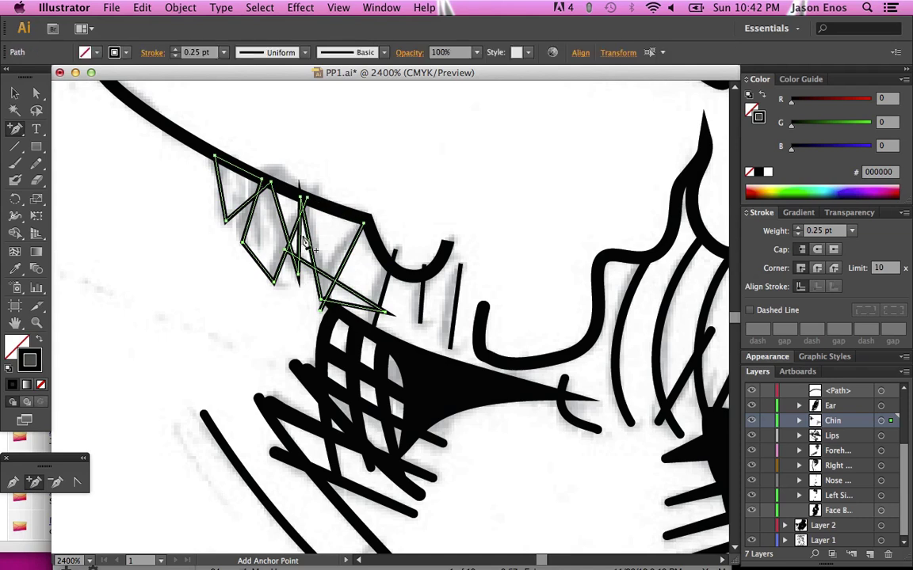
{"action": "left_click", "coordinate": [260, 269]}
{"action": "left_click", "coordinate": [260, 268]}
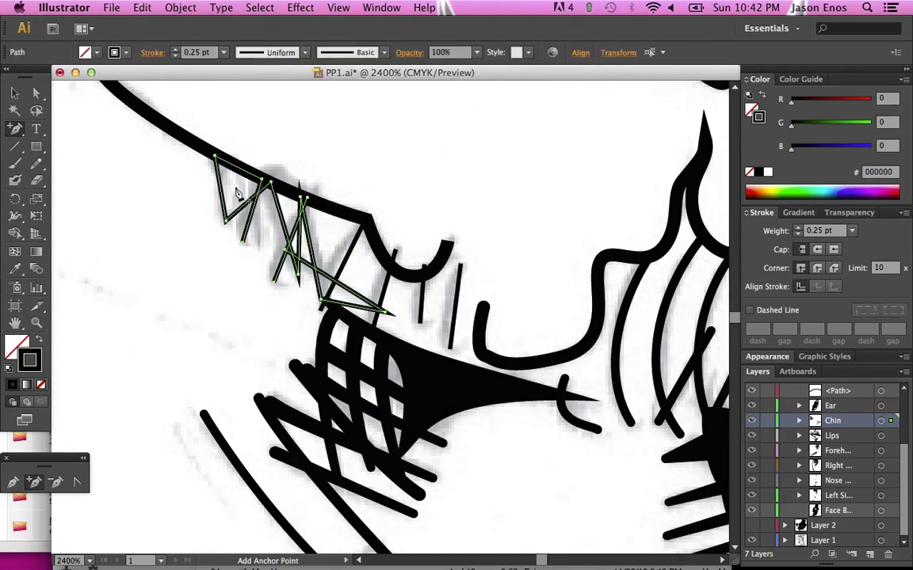
{"action": "left_click", "coordinate": [243, 176]}
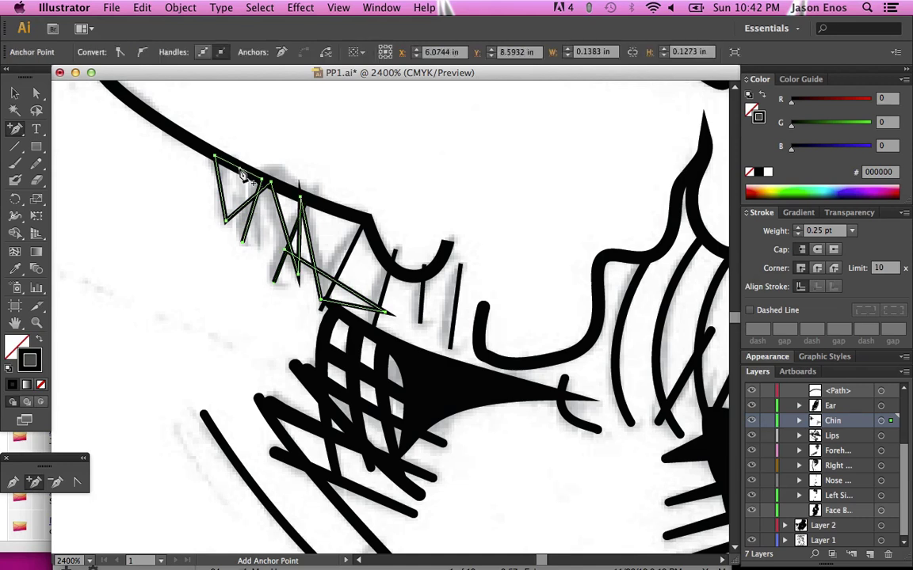
{"action": "left_click", "coordinate": [243, 176]}
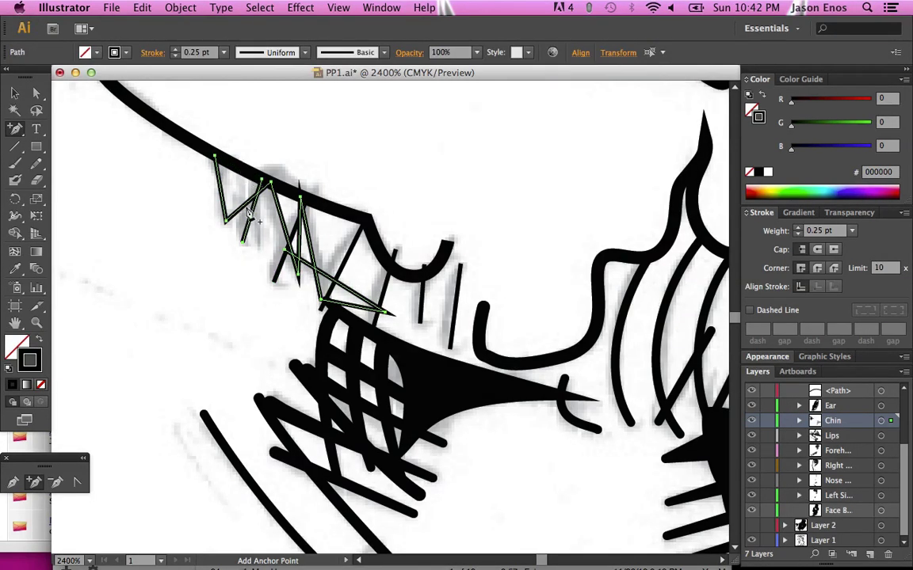
Delete the connecting segments between the left hatch strokes, leaving separate diagonal strokes
{"action": "left_click", "coordinate": [243, 212]}
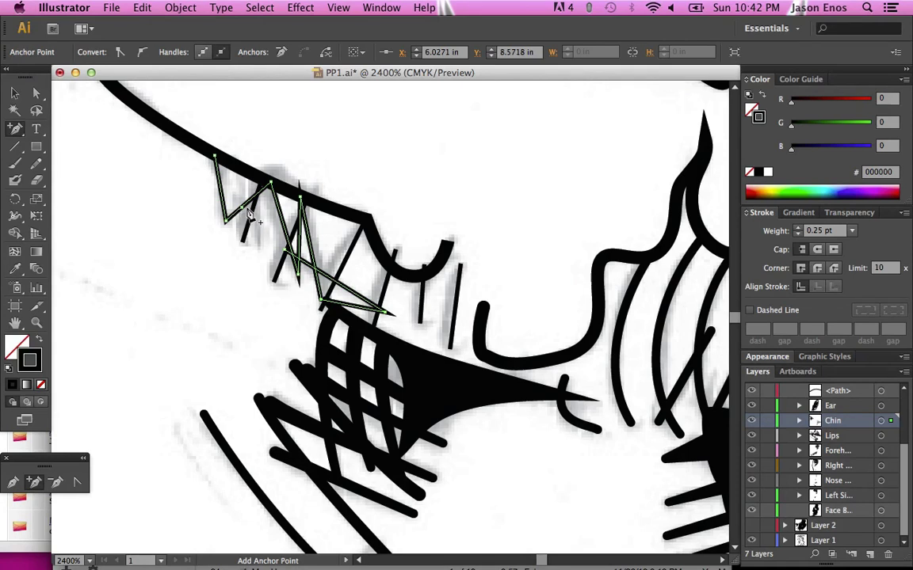
{"action": "key", "text": "BackSpace"}
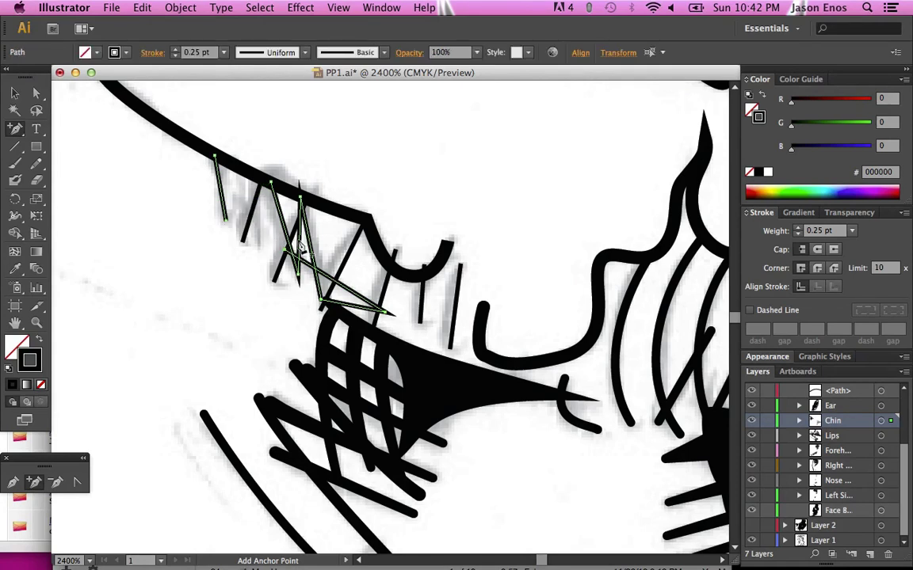
{"action": "left_click", "coordinate": [302, 251]}
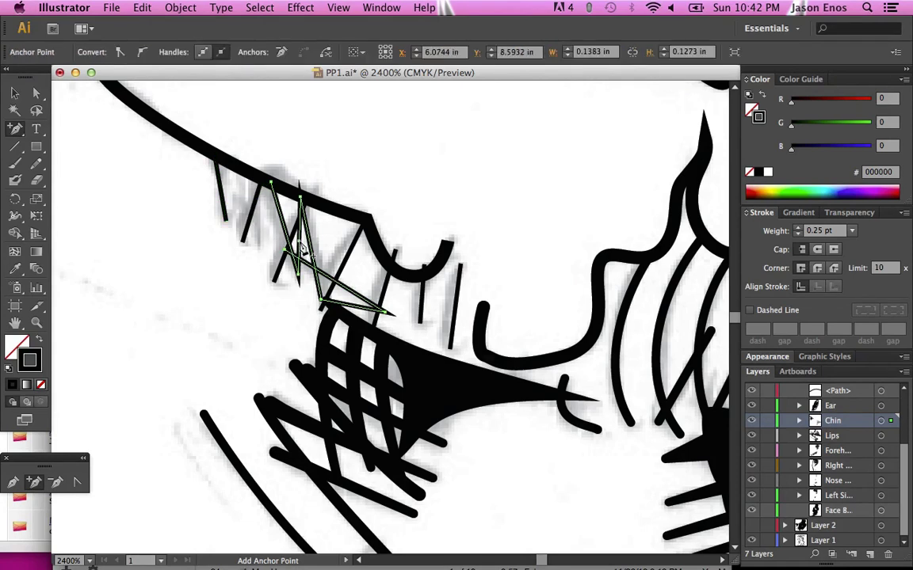
{"action": "key", "text": "BackSpace"}
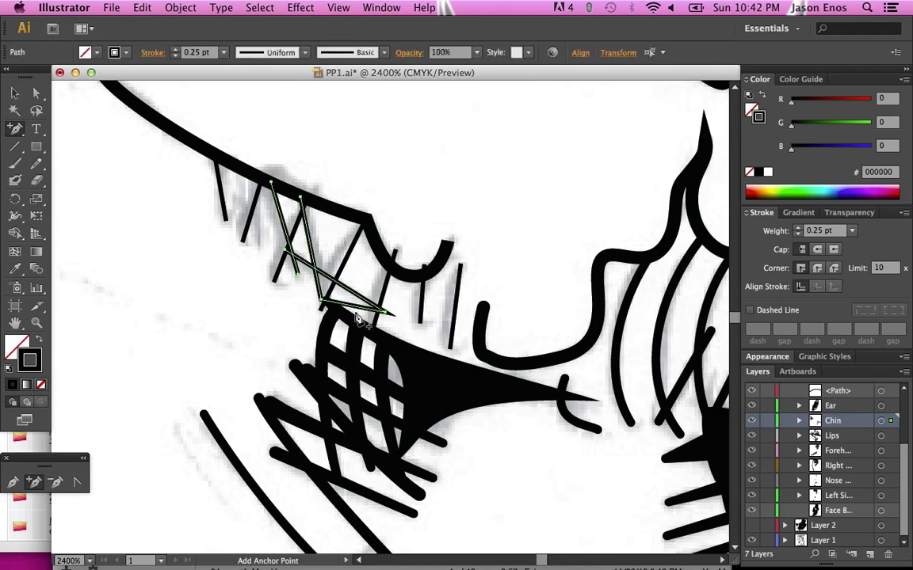
{"action": "left_click", "coordinate": [356, 309]}
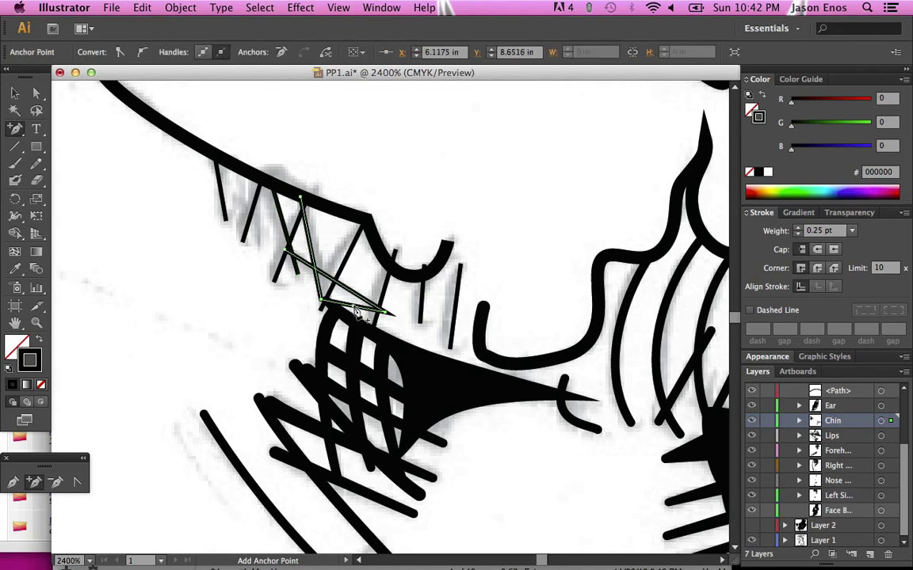
{"action": "key", "text": "BackSpace"}
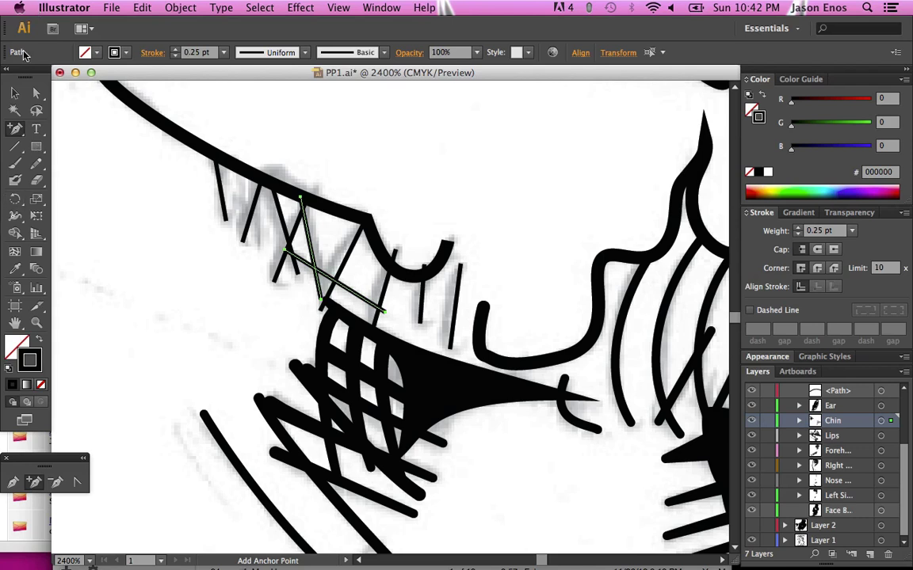
Select the chin hatch strokes from the left end through the crossed lines to the vertical stroke
{"action": "left_click", "coordinate": [14, 93]}
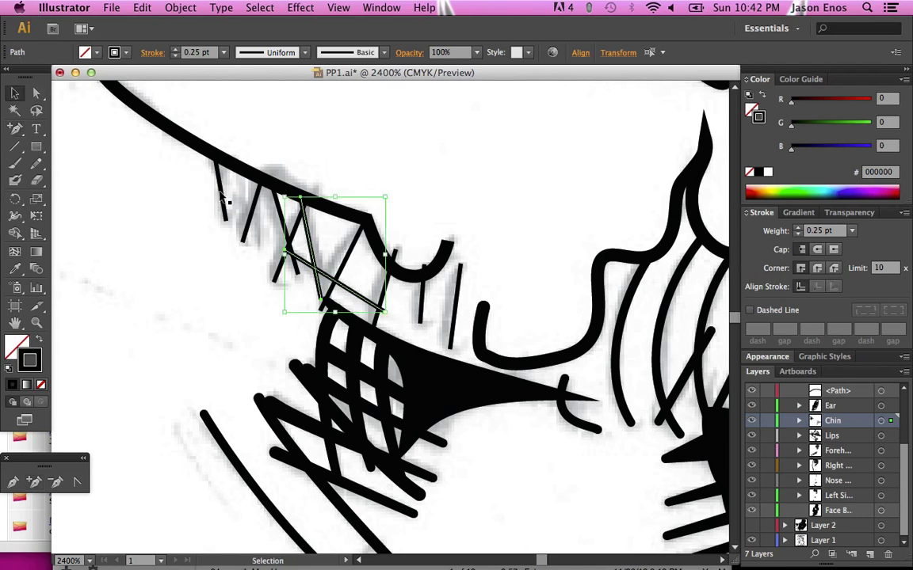
{"action": "left_click", "coordinate": [222, 194]}
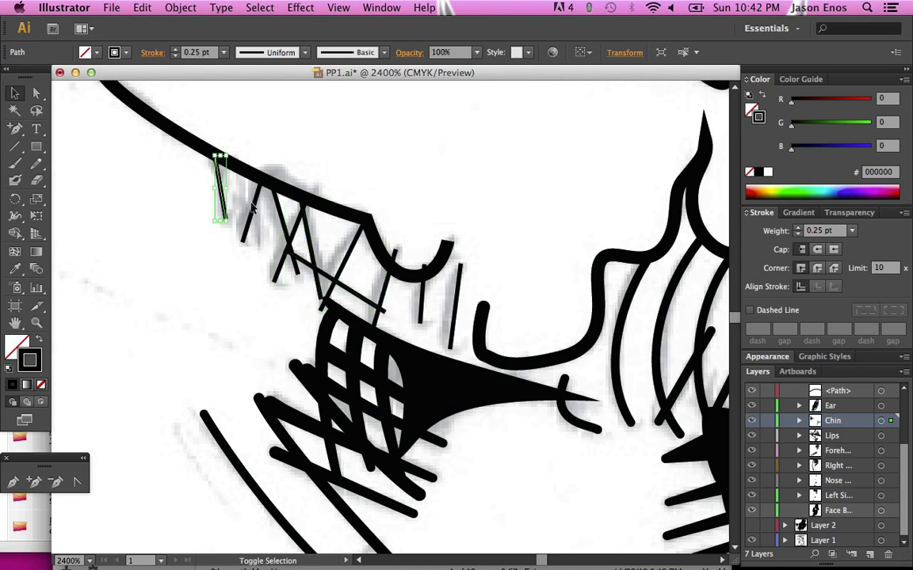
{"action": "left_click", "coordinate": [254, 213], "text": "shift"}
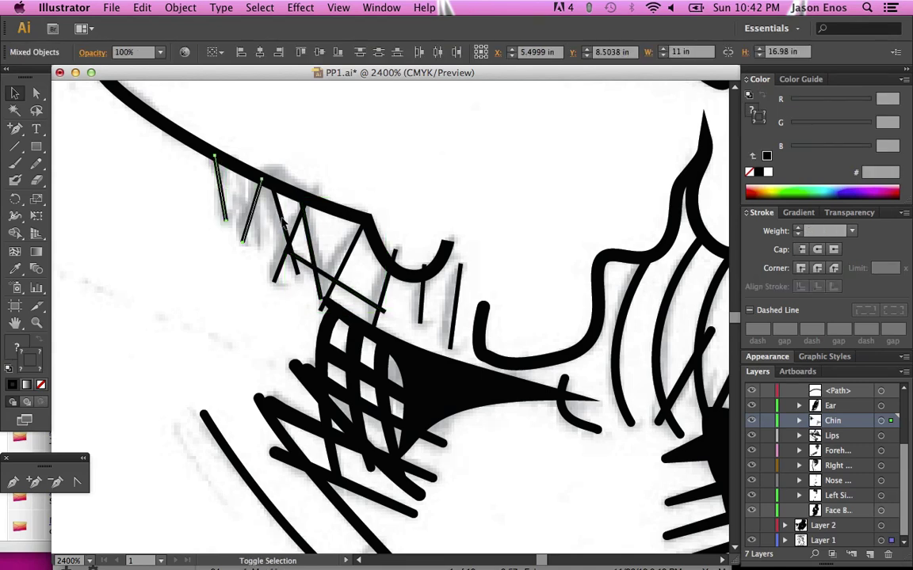
{"action": "left_click", "coordinate": [280, 221], "text": "shift"}
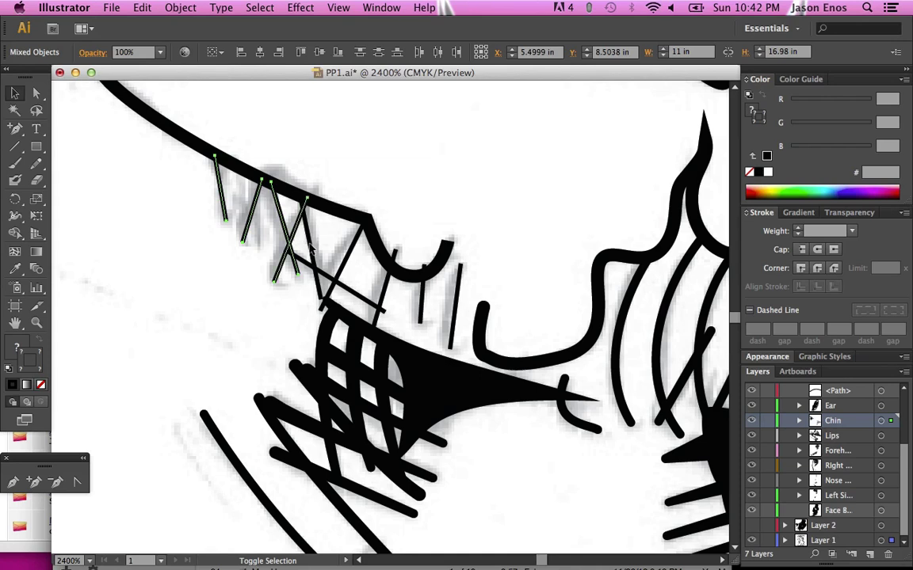
{"action": "left_click", "coordinate": [311, 249], "text": "shift"}
{"action": "left_click", "coordinate": [346, 262], "text": "shift"}
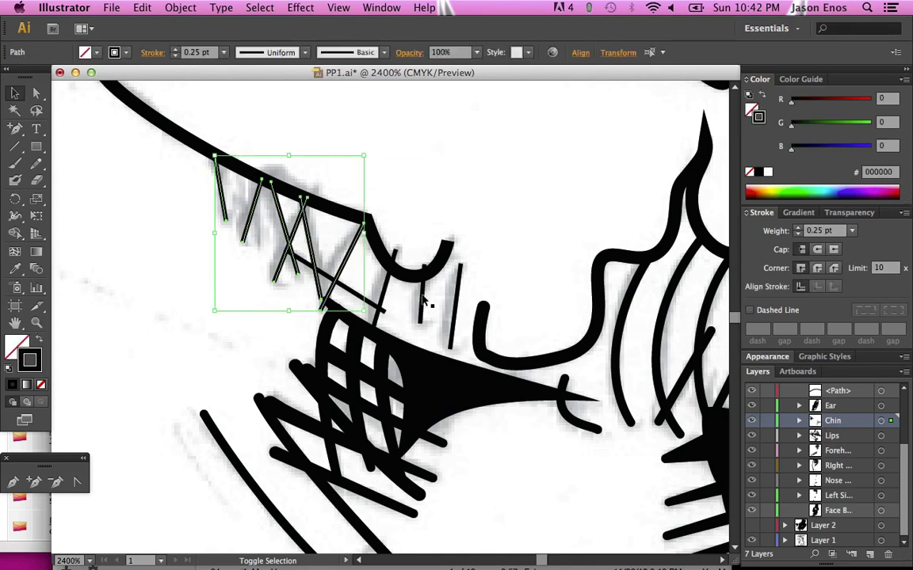
{"action": "left_click", "coordinate": [423, 298], "text": "shift"}
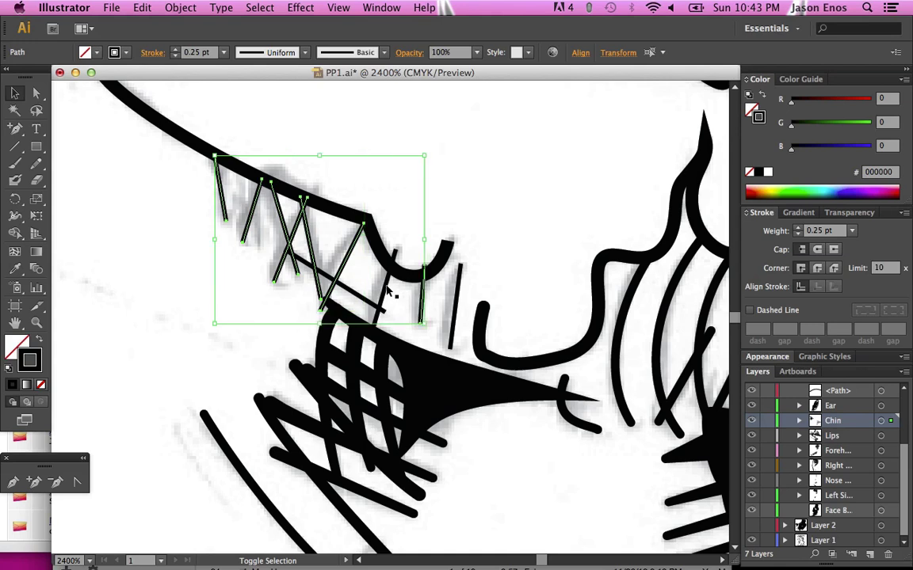
Add the remaining diagonal, crossing and last vertical hatch lines to the selection
{"action": "left_click", "coordinate": [386, 287], "text": "shift"}
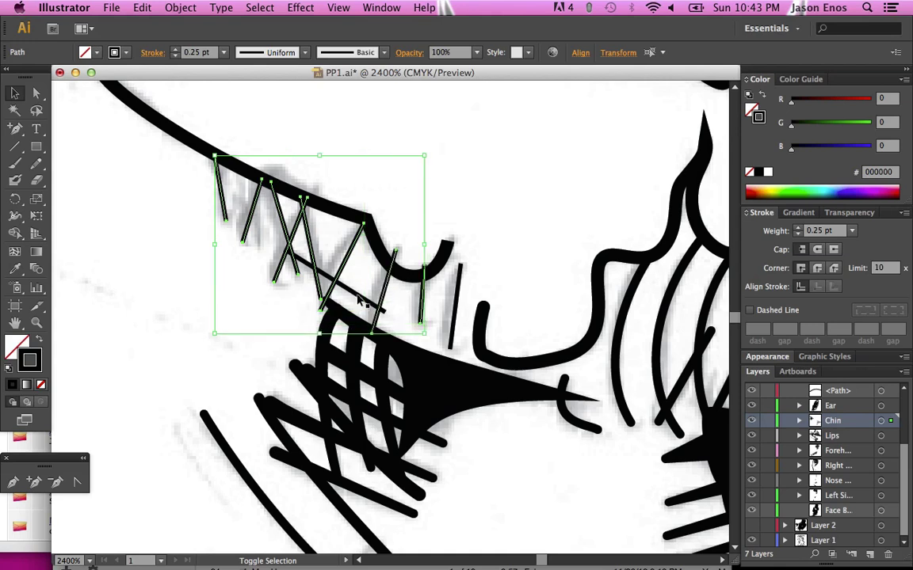
{"action": "left_click", "coordinate": [358, 299], "text": "shift"}
{"action": "left_click", "coordinate": [456, 297], "text": "shift"}
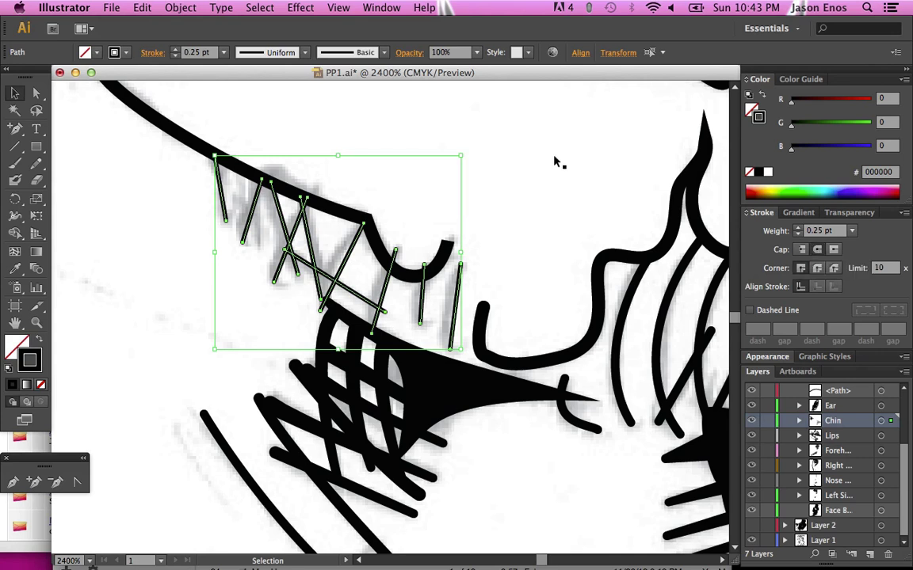
Set the selected hatch lines' stroke weight to 0.5 pt, trying 1 pt and 0.75 pt first
{"action": "left_click", "coordinate": [798, 228]}
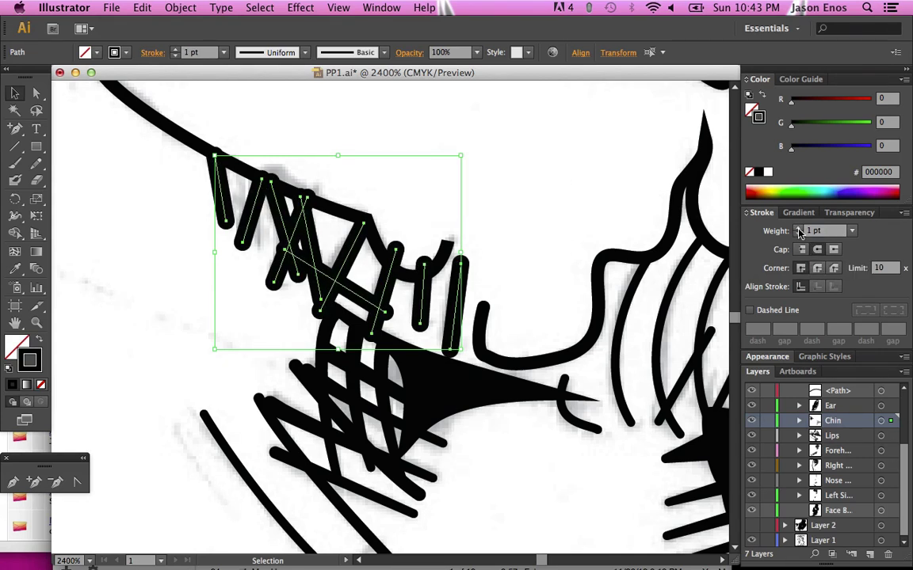
{"action": "left_click", "coordinate": [851, 230]}
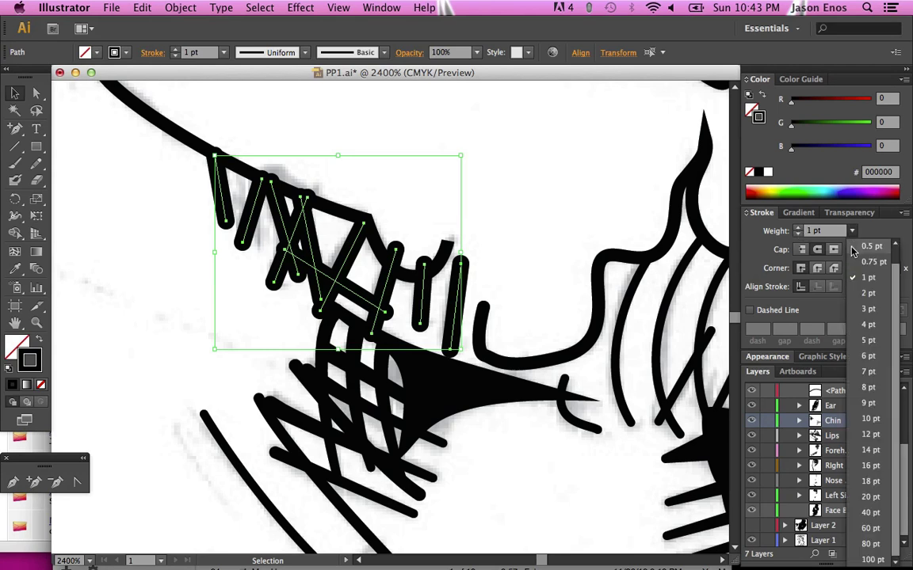
{"action": "left_click", "coordinate": [853, 249]}
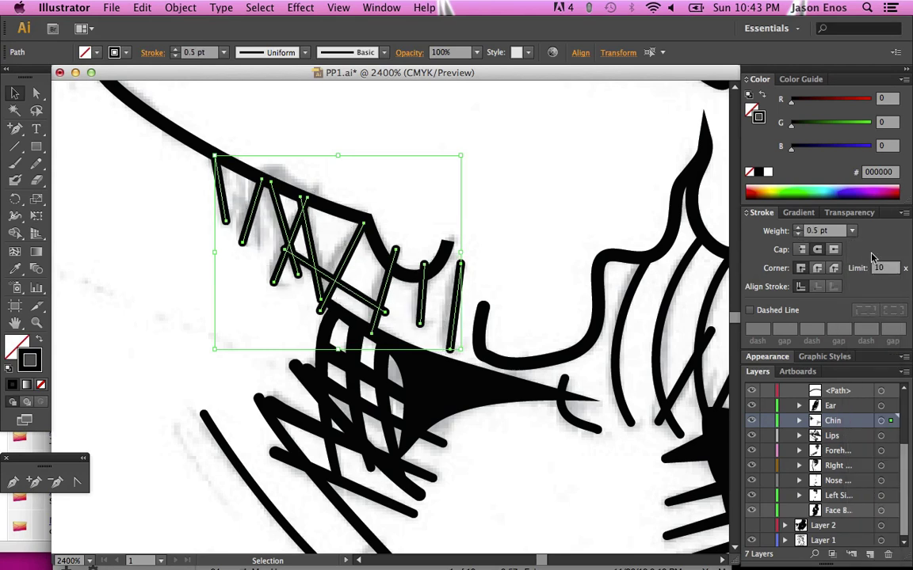
{"action": "left_click", "coordinate": [851, 232]}
{"action": "left_click", "coordinate": [852, 261]}
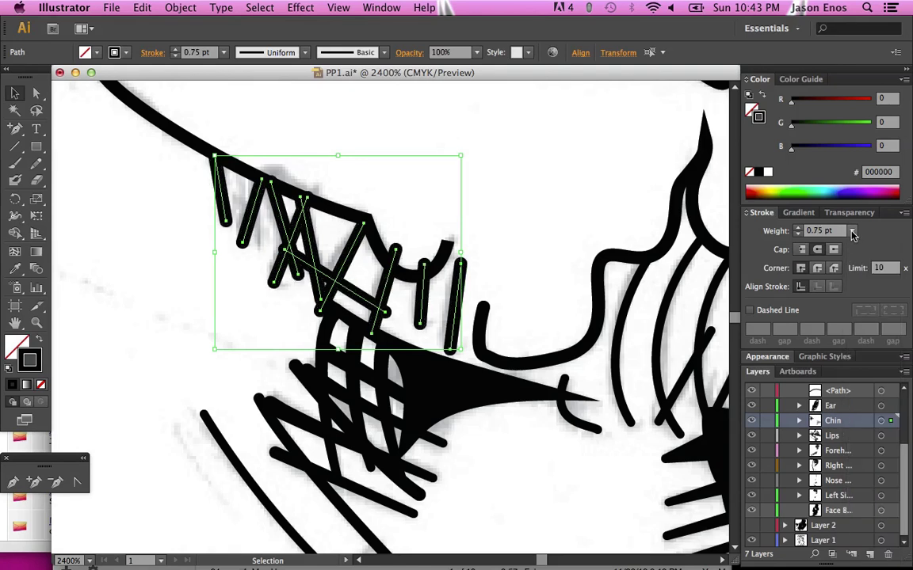
{"action": "left_click", "coordinate": [850, 232]}
{"action": "left_click", "coordinate": [769, 216]}
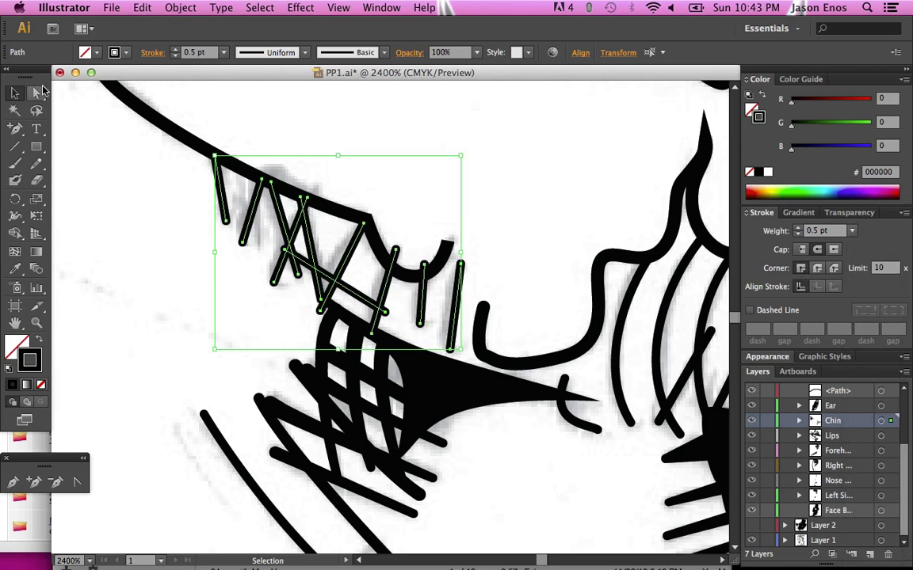
With Direct Selection active, hide Layer 1's grey pencil sketch
{"action": "left_click", "coordinate": [38, 94]}
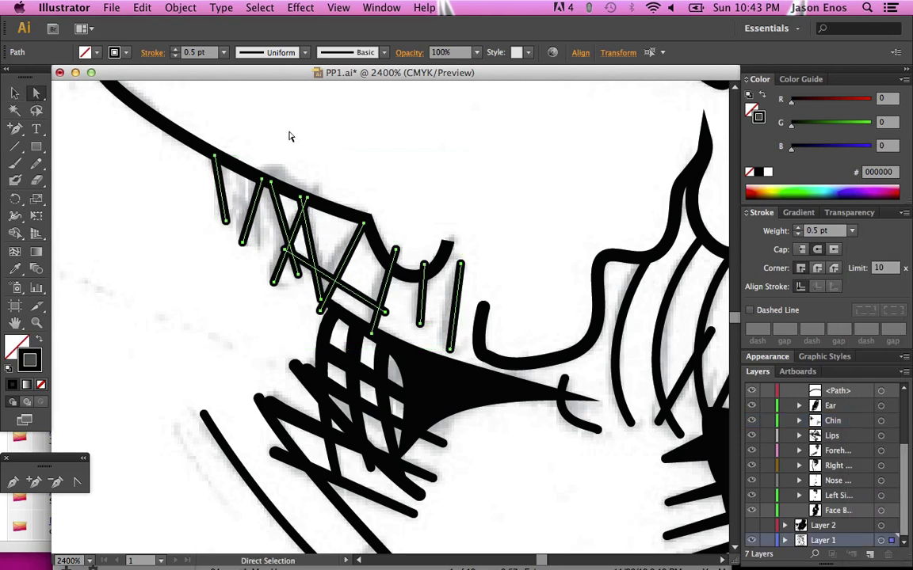
{"action": "left_click", "coordinate": [380, 248]}
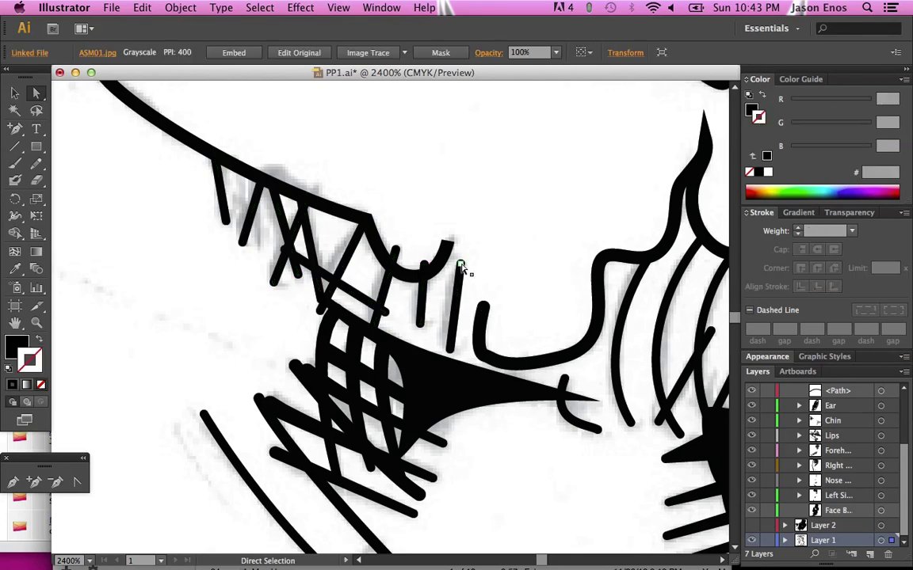
{"action": "left_click", "coordinate": [752, 541]}
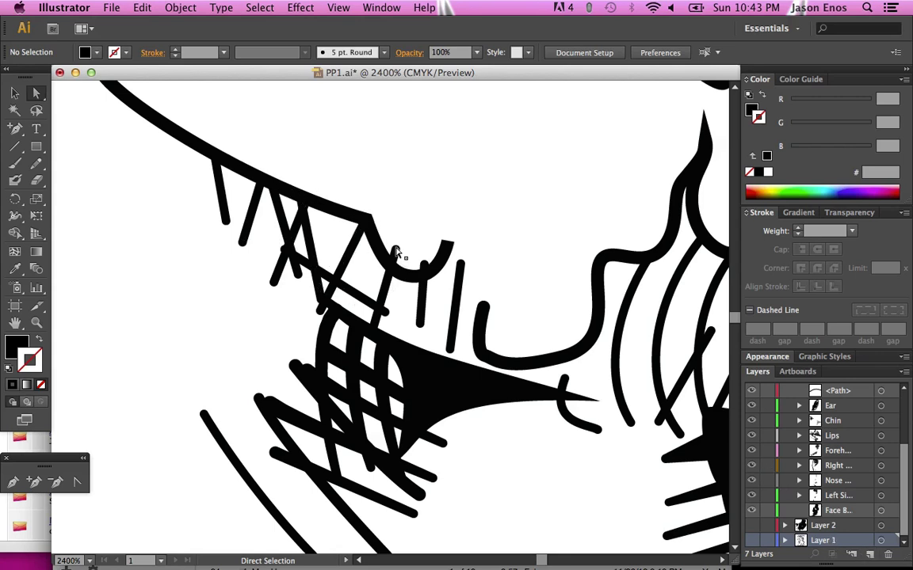
Reposition a chin hatch stroke and try reshaping the short stroke beside the lip, undoing it
{"action": "mouse_move", "coordinate": [395, 252]}
{"action": "left_mouse_down"}
{"action": "mouse_move", "coordinate": [394, 273]}
{"action": "mouse_move", "coordinate": [424, 279]}
{"action": "left_mouse_up"}
{"action": "left_click", "coordinate": [423, 265]}
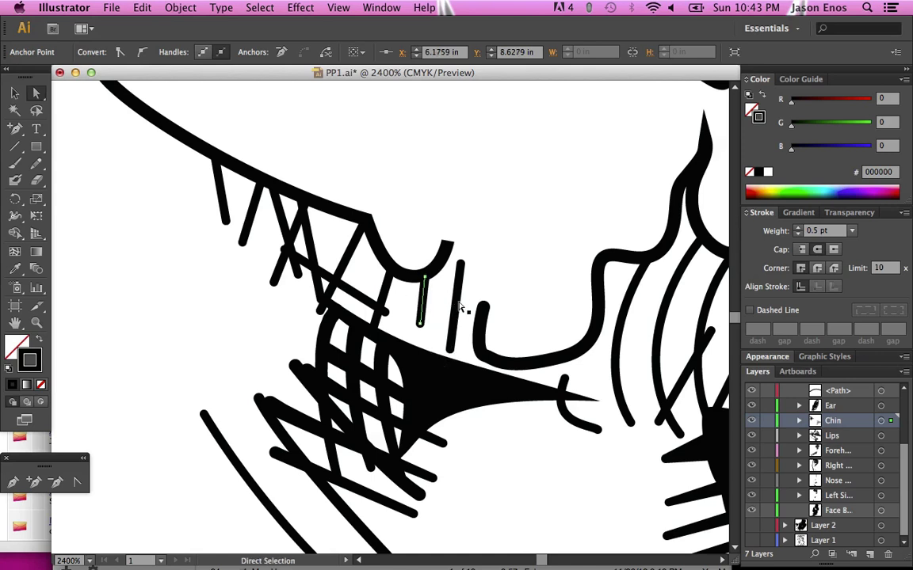
{"action": "left_click", "coordinate": [426, 331]}
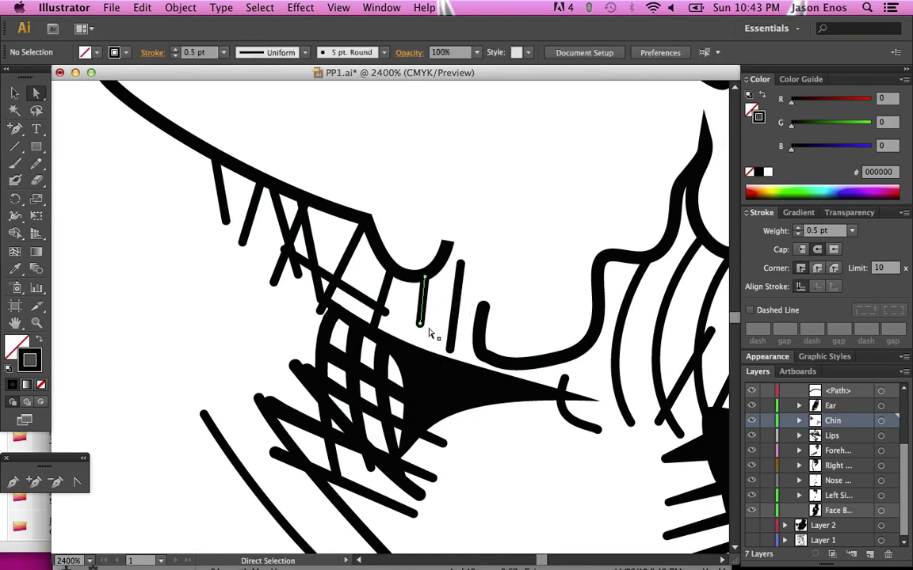
{"action": "left_click_drag", "start_coordinate": [424, 329], "coordinate": [414, 323]}
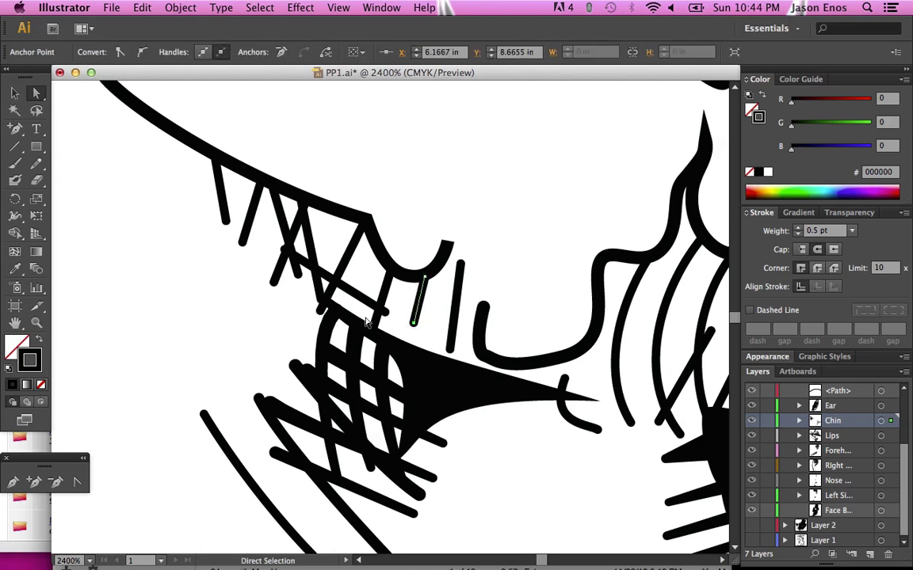
{"action": "key", "text": "ctrl+z"}
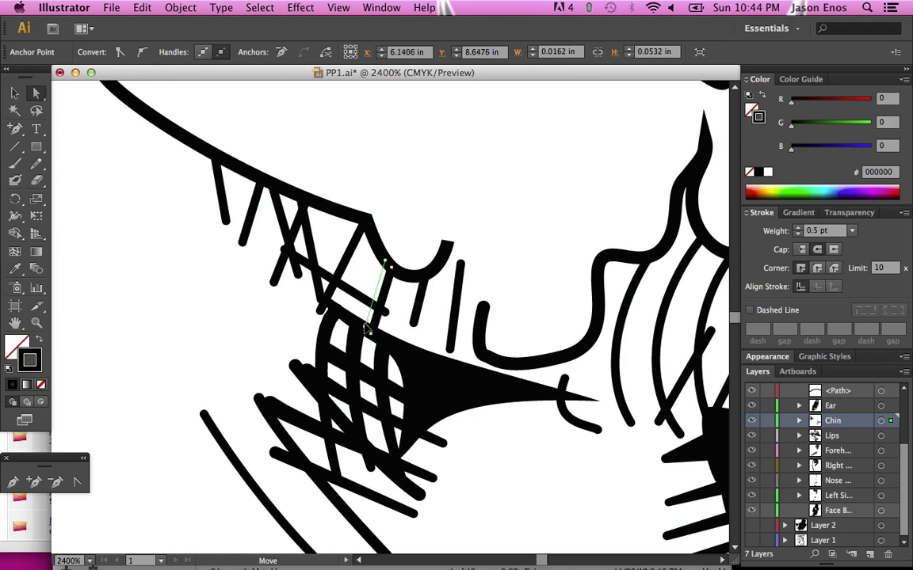
{"action": "key", "text": "ctrl+z"}
{"action": "key", "text": "ctrl+z"}
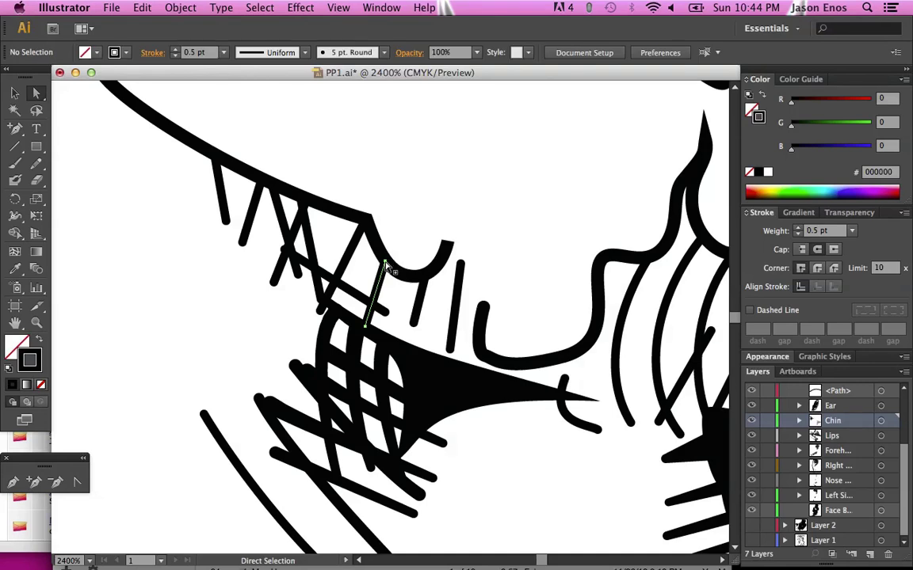
Move the thin chin stroke onto the tooth by the jaw corner
{"action": "left_click_drag", "start_coordinate": [386, 266], "coordinate": [388, 267]}
{"action": "left_click", "coordinate": [388, 270]}
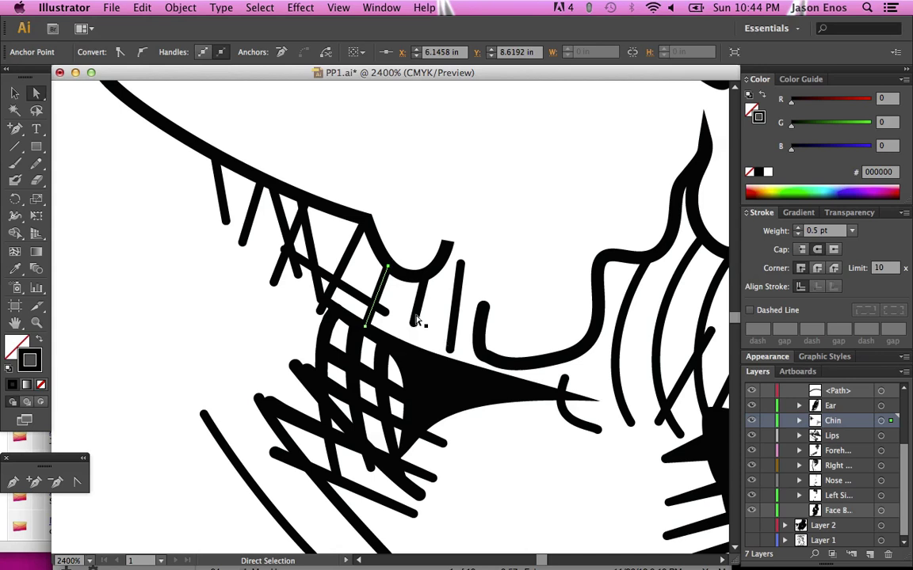
{"action": "mouse_move", "coordinate": [418, 322]}
{"action": "left_mouse_down"}
{"action": "mouse_move", "coordinate": [407, 347]}
{"action": "mouse_move", "coordinate": [448, 349]}
{"action": "mouse_move", "coordinate": [448, 367]}
{"action": "left_mouse_up"}
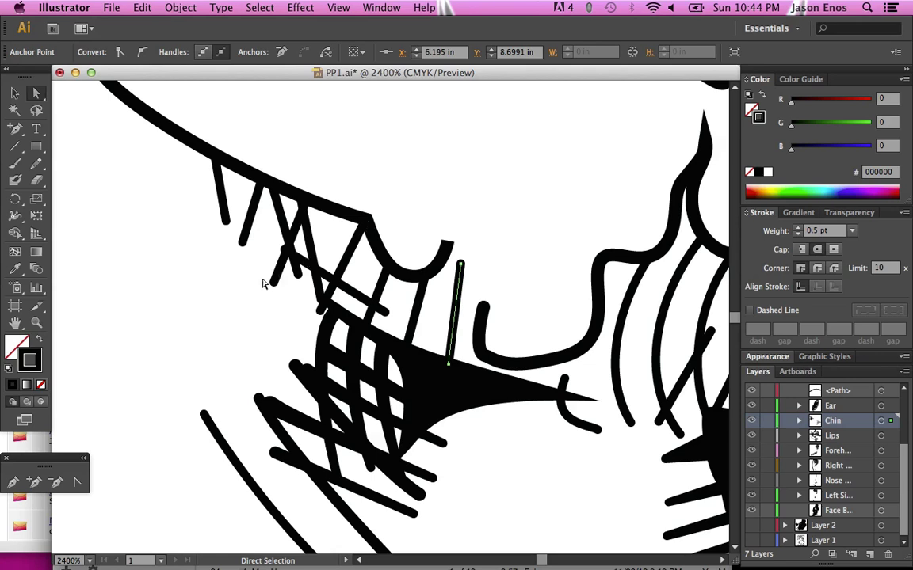
Pull the top ends of the tooth and hatch strokes up to meet the jaw line
{"action": "left_click_drag", "start_coordinate": [305, 208], "coordinate": [311, 203]}
{"action": "left_click", "coordinate": [254, 197]}
{"action": "left_click_drag", "start_coordinate": [257, 194], "coordinate": [267, 185]}
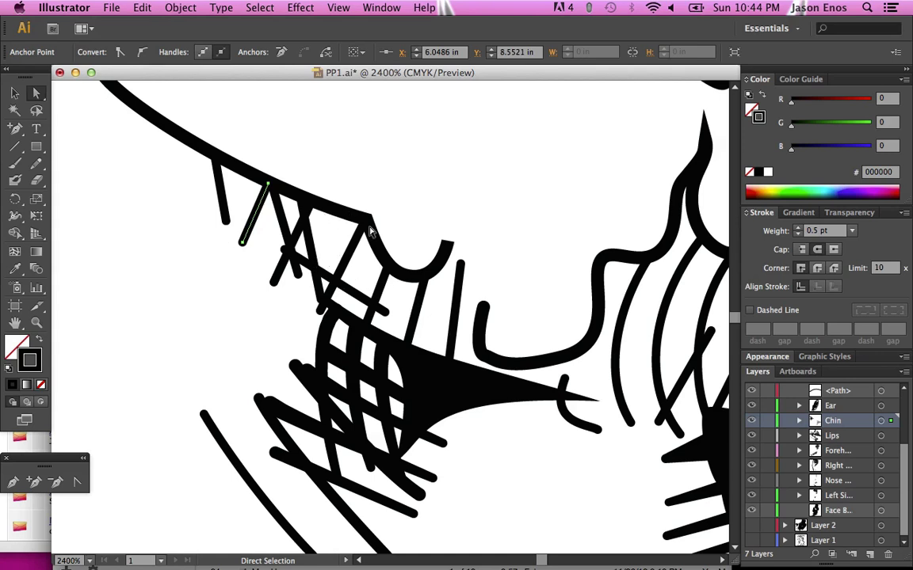
{"action": "mouse_move", "coordinate": [281, 194]}
{"action": "left_mouse_down"}
{"action": "mouse_move", "coordinate": [346, 222]}
{"action": "mouse_move", "coordinate": [356, 236]}
{"action": "left_mouse_up"}
{"action": "left_click", "coordinate": [358, 248]}
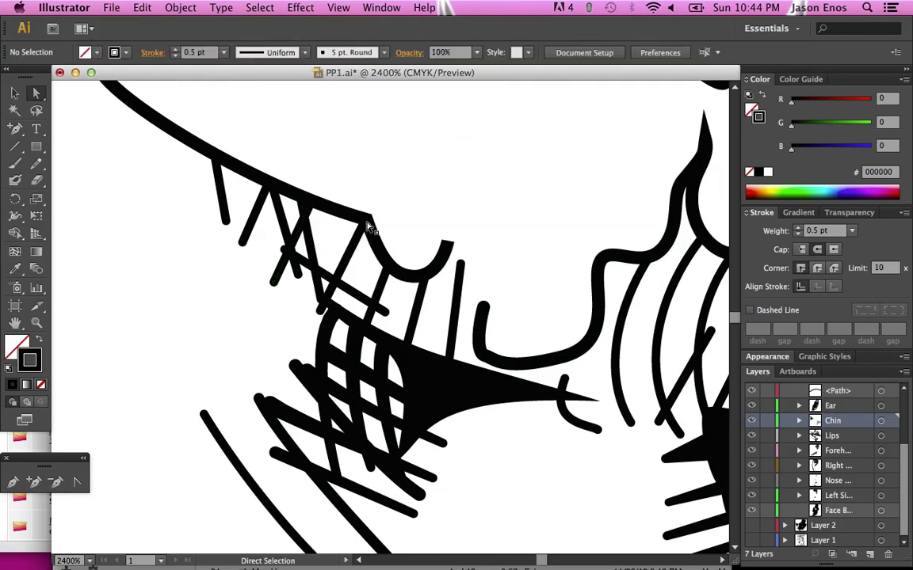
{"action": "left_click_drag", "start_coordinate": [358, 246], "coordinate": [359, 220]}
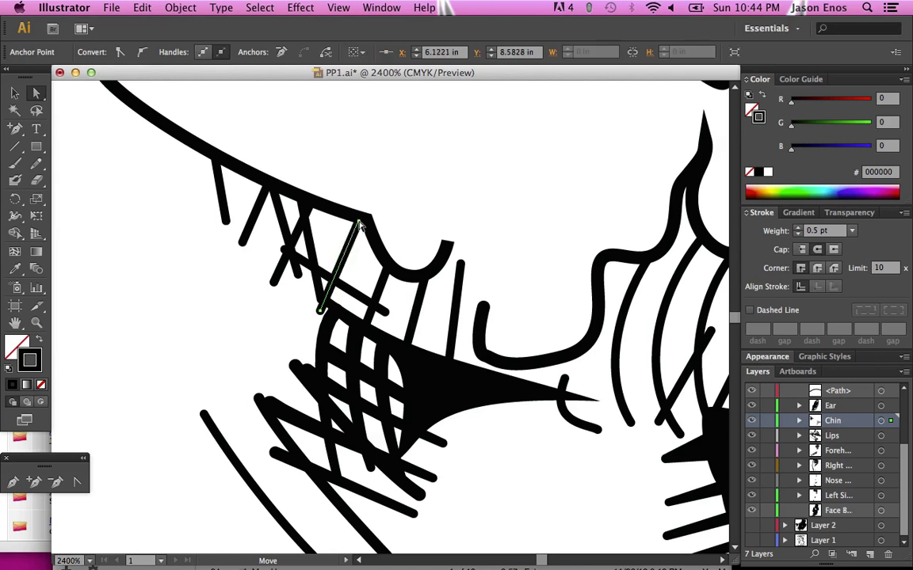
{"action": "left_click", "coordinate": [489, 246]}
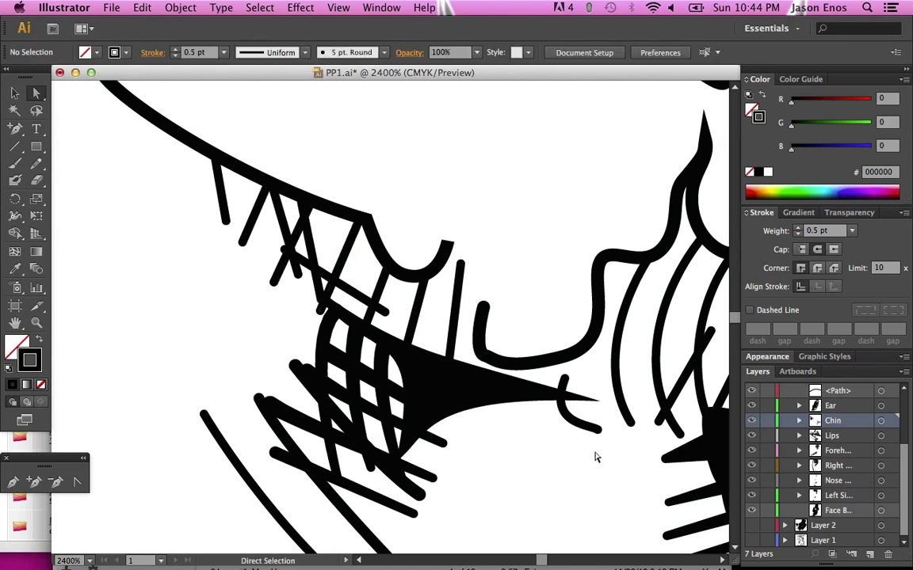
Turn Layer 1's sketch back on and toggle the Chin layer repeatedly to compare, leaving it visible
{"action": "left_click", "coordinate": [750, 421]}
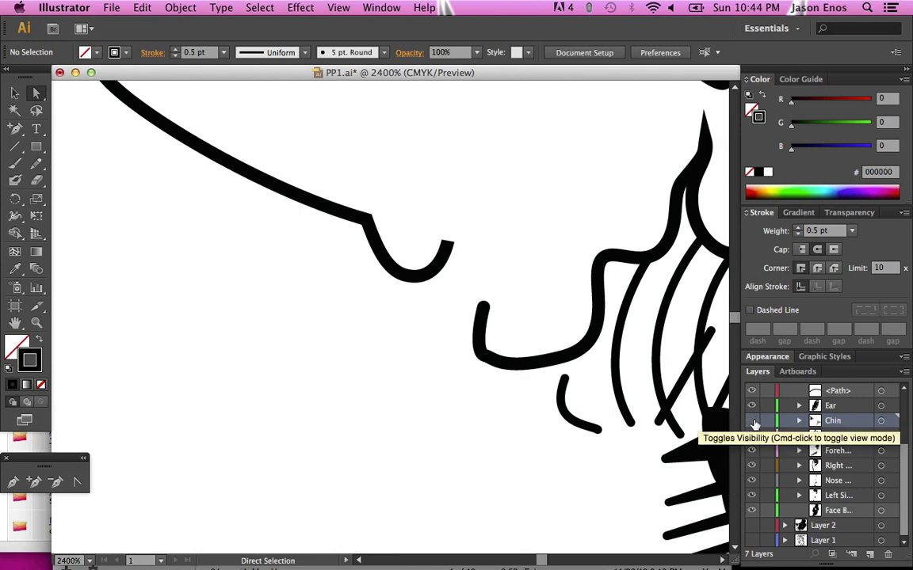
{"action": "left_click", "coordinate": [752, 540]}
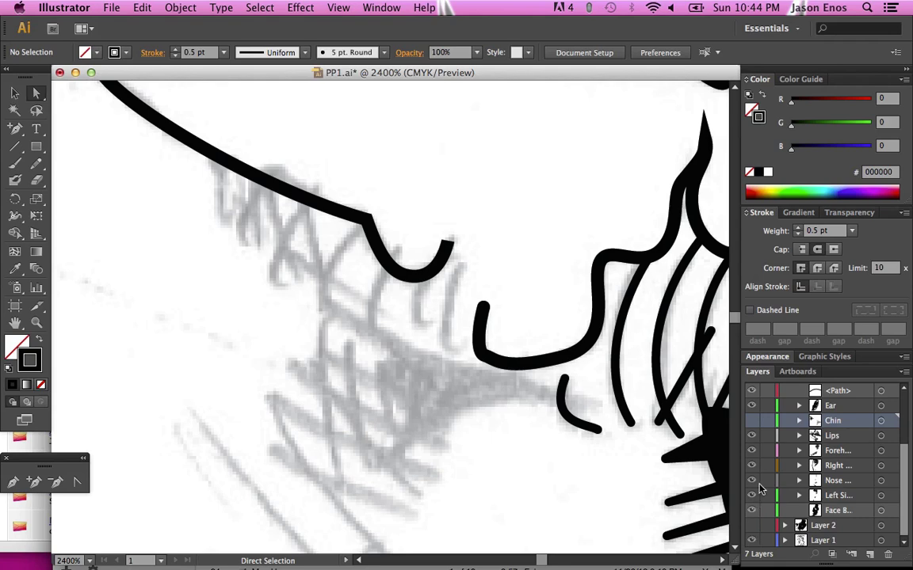
{"action": "left_click", "coordinate": [752, 422]}
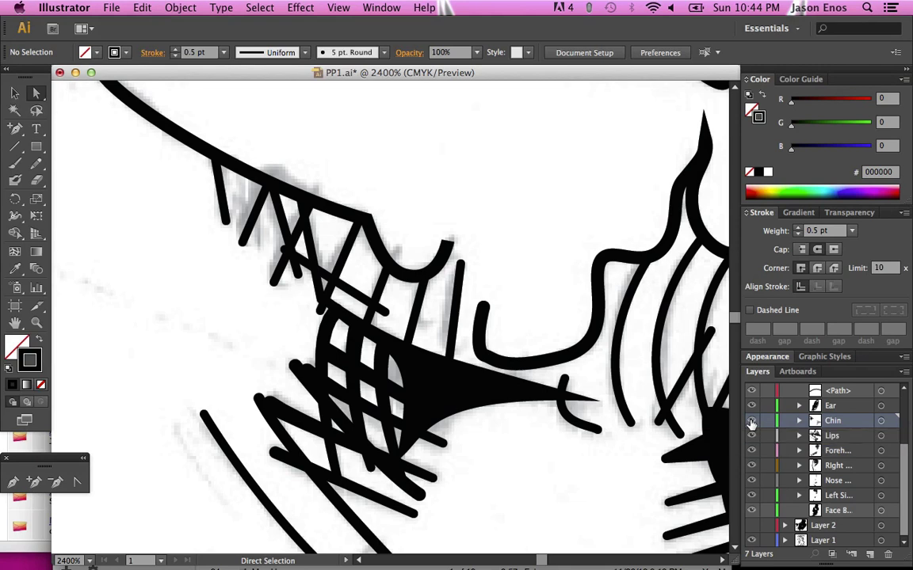
{"action": "left_click", "coordinate": [752, 422]}
{"action": "left_click", "coordinate": [751, 422]}
{"action": "left_click", "coordinate": [752, 422]}
{"action": "left_click", "coordinate": [752, 422]}
{"action": "left_click", "coordinate": [752, 422]}
{"action": "left_click", "coordinate": [752, 423]}
{"action": "left_click", "coordinate": [12, 482]}
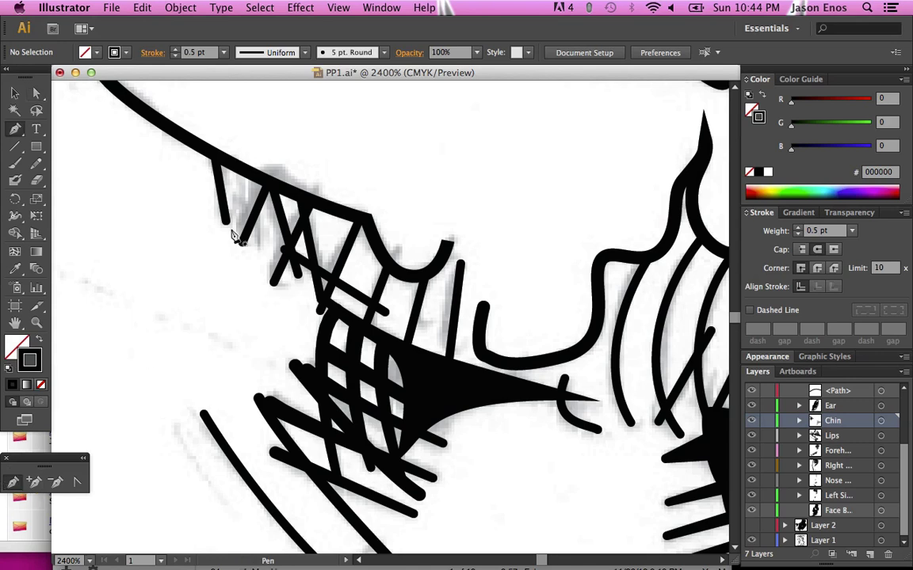
{"action": "left_click", "coordinate": [250, 177]}
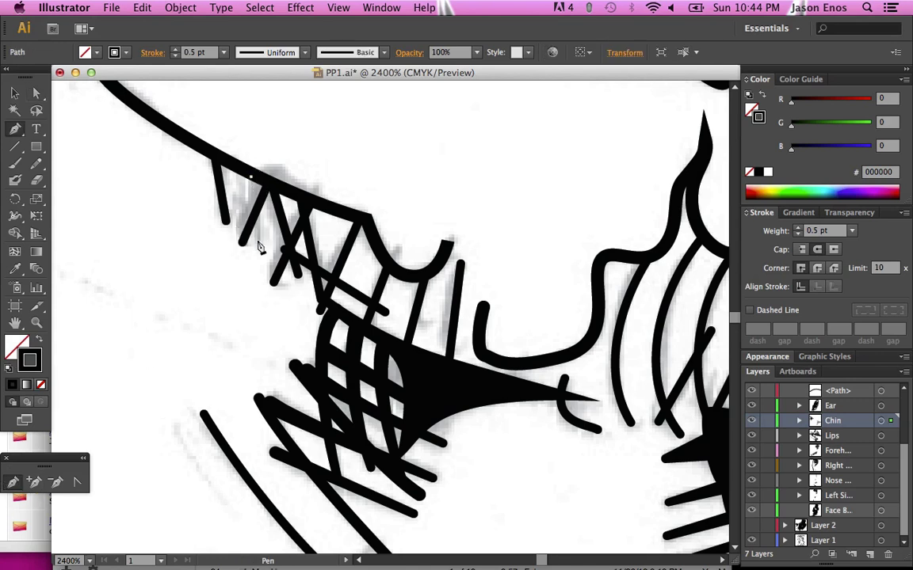
{"action": "left_click", "coordinate": [257, 240]}
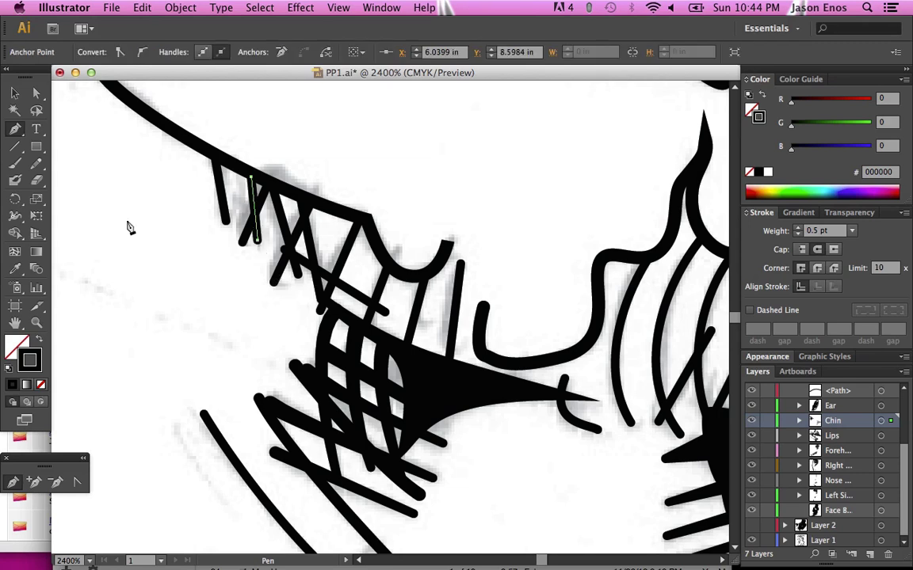
{"action": "left_click", "coordinate": [15, 93]}
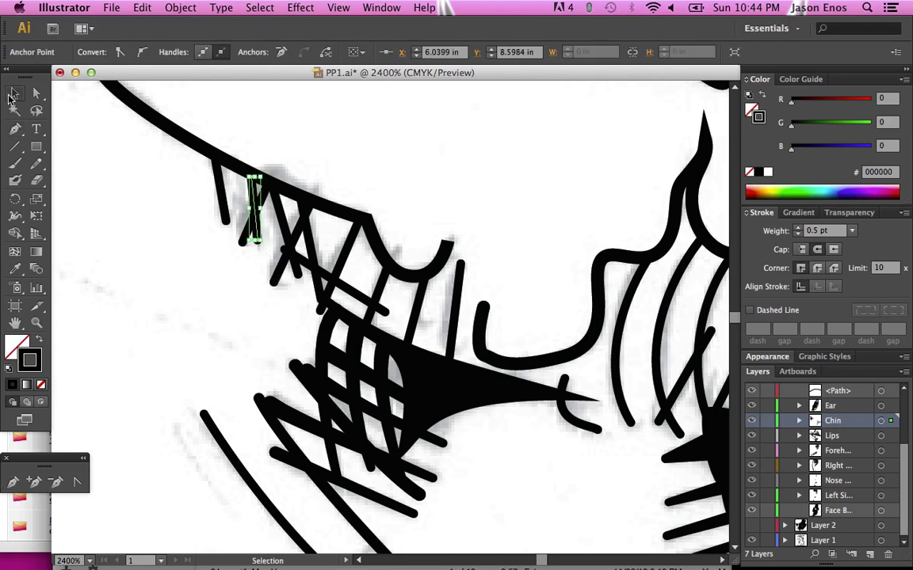
{"action": "left_click", "coordinate": [295, 278]}
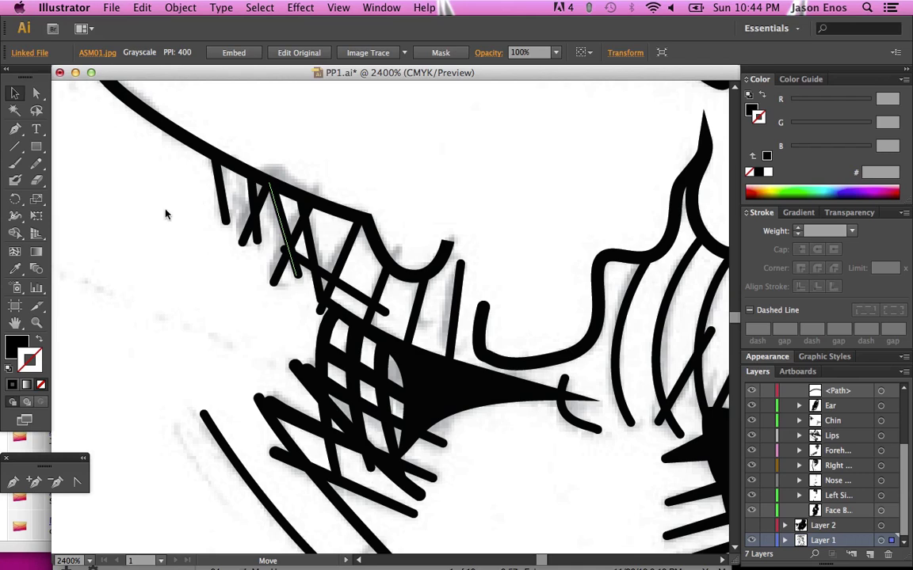
{"action": "left_click", "coordinate": [283, 230]}
{"action": "left_click", "coordinate": [36, 92]}
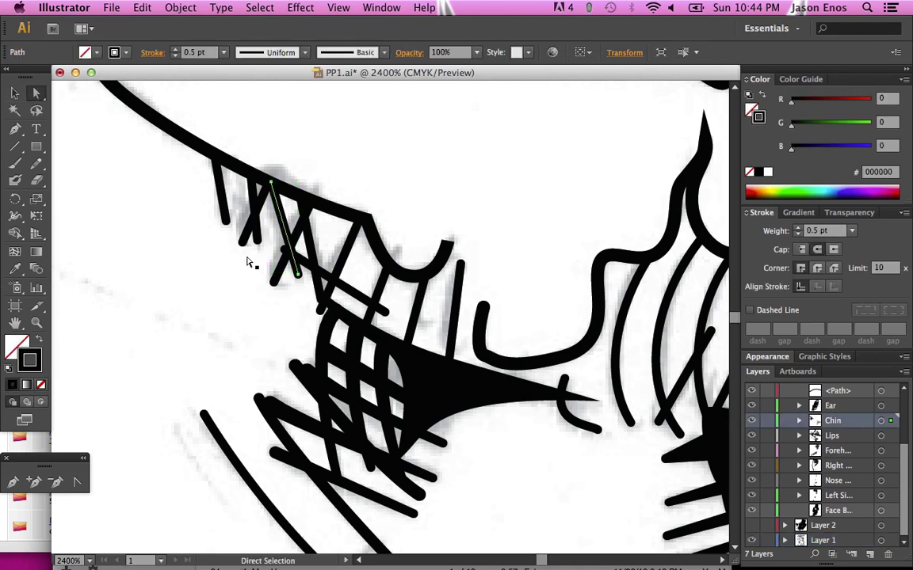
{"action": "left_click", "coordinate": [308, 282]}
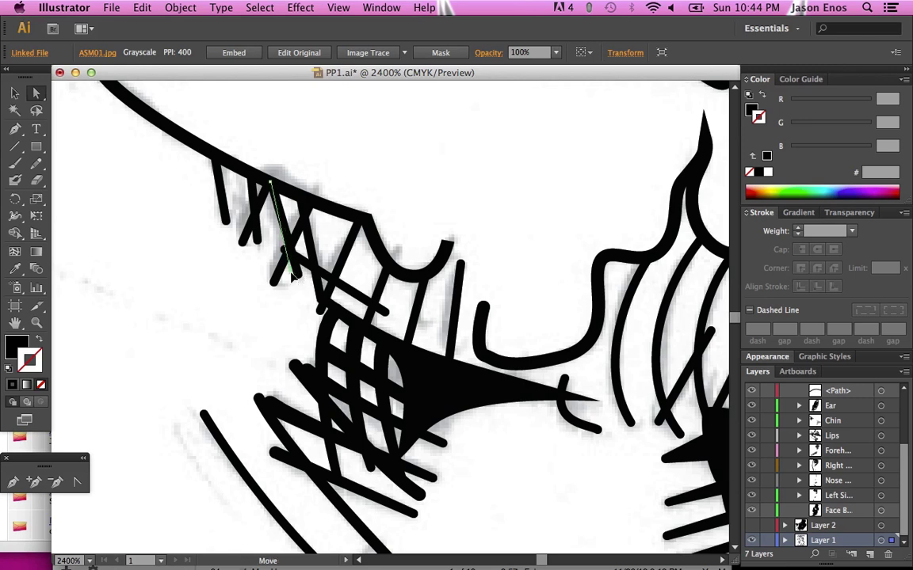
{"action": "left_click", "coordinate": [292, 278]}
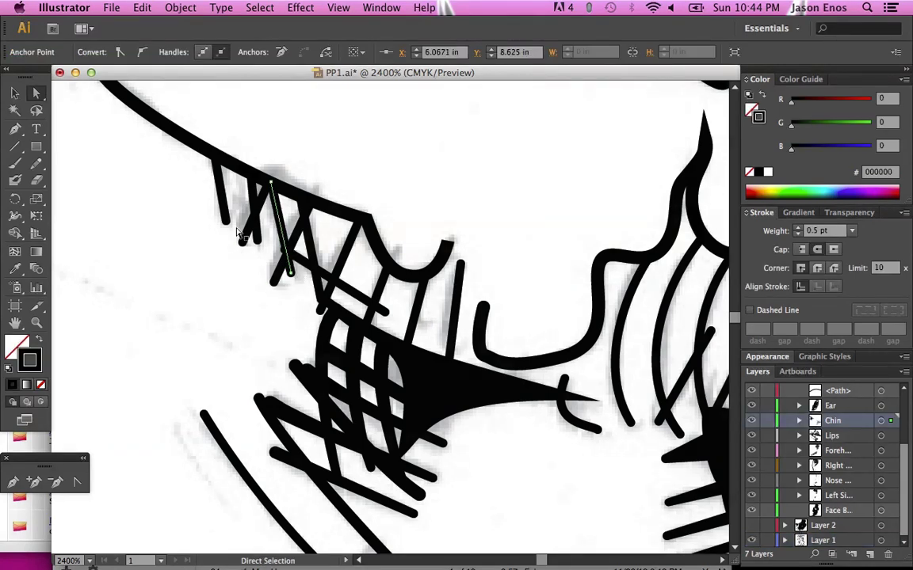
{"action": "left_click", "coordinate": [235, 179]}
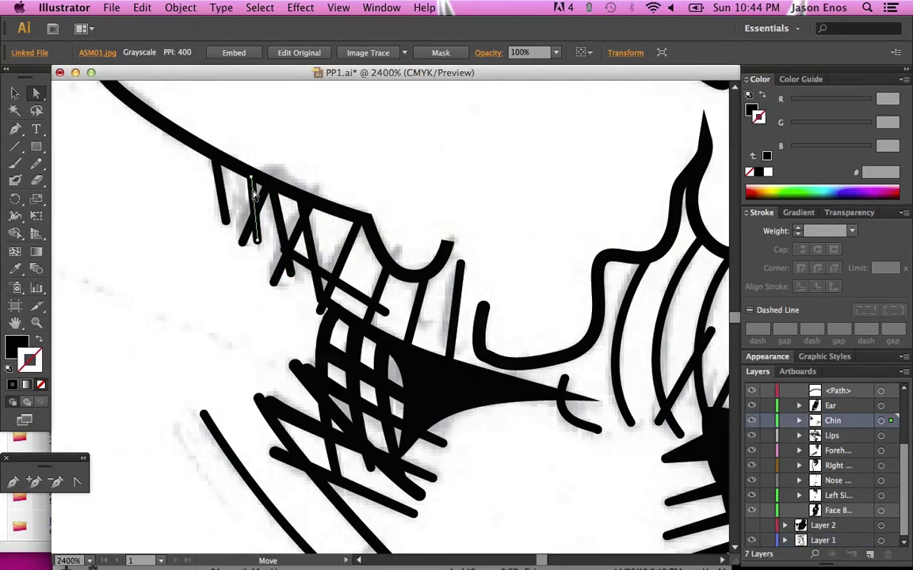
{"action": "left_click", "coordinate": [246, 179]}
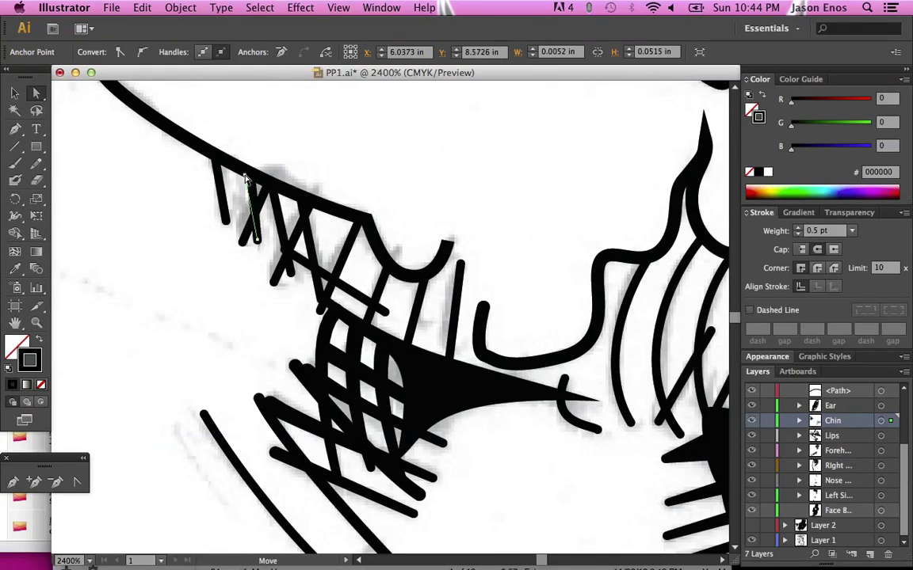
{"action": "left_click", "coordinate": [247, 179]}
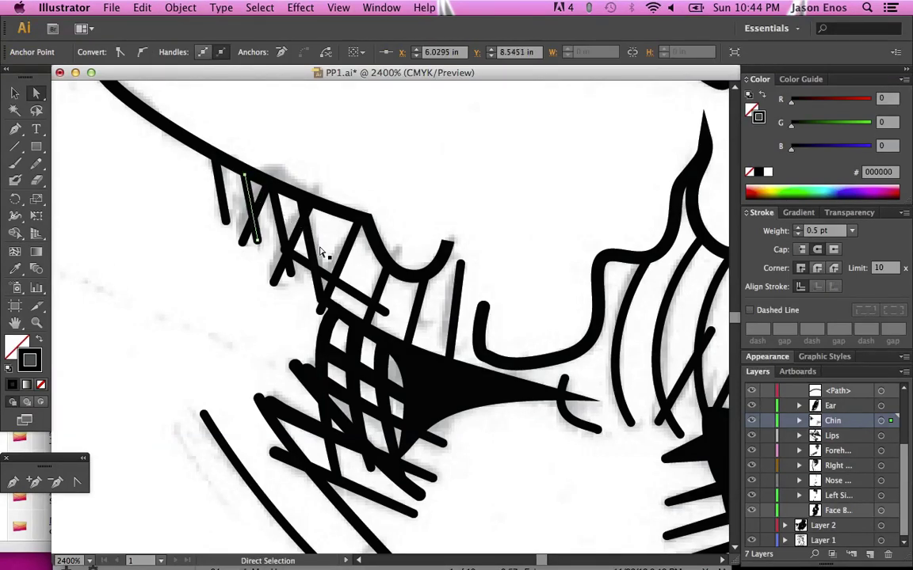
{"action": "left_click", "coordinate": [14, 93]}
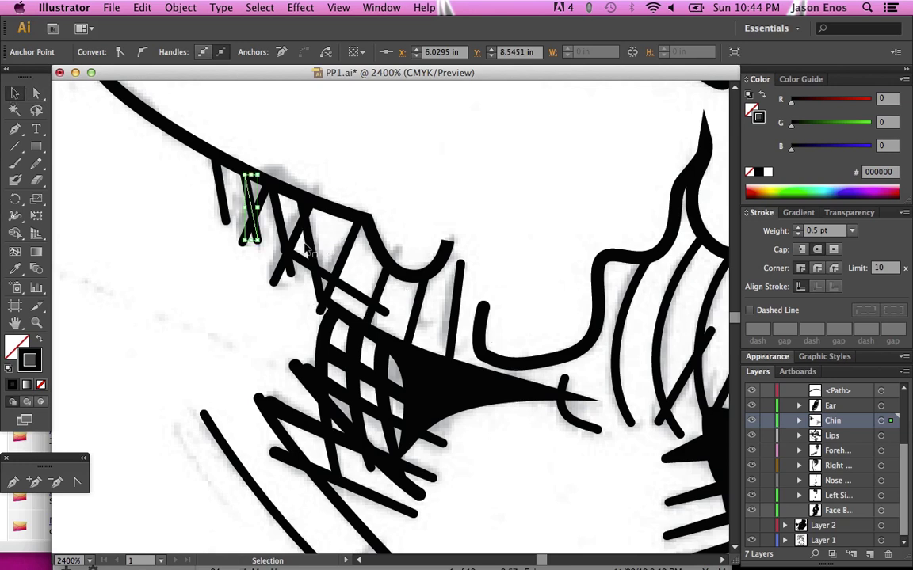
{"action": "left_click_drag", "start_coordinate": [311, 250], "coordinate": [319, 251]}
{"action": "left_click", "coordinate": [301, 240]}
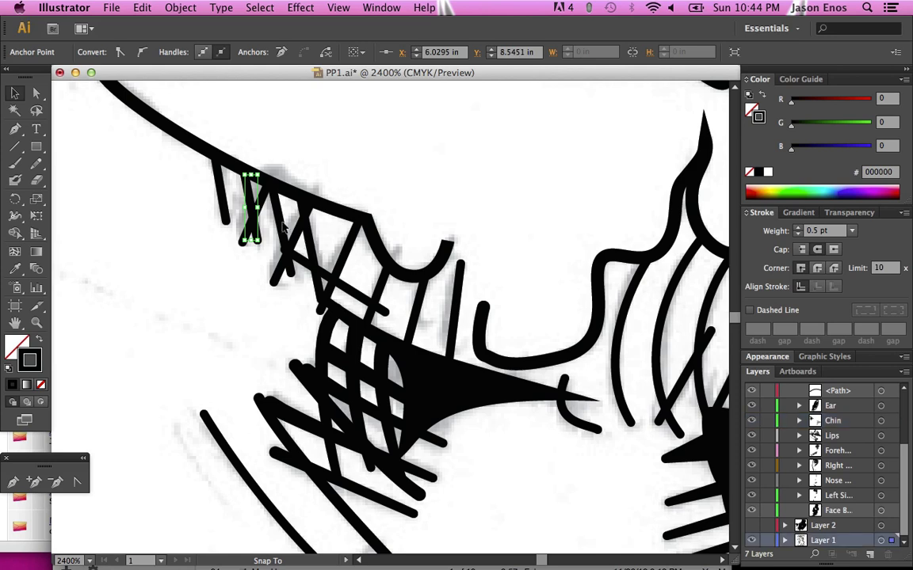
{"action": "left_click", "coordinate": [248, 323]}
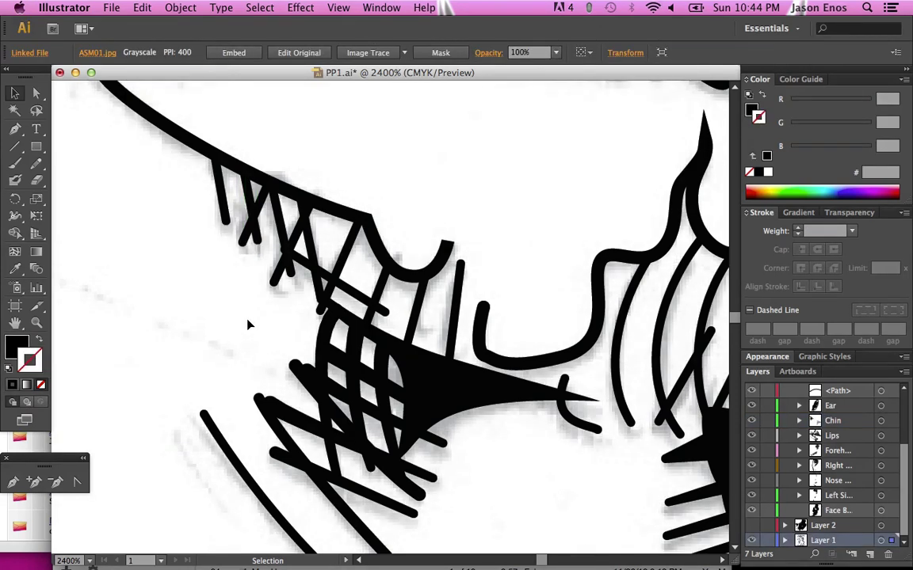
{"action": "left_click", "coordinate": [313, 257]}
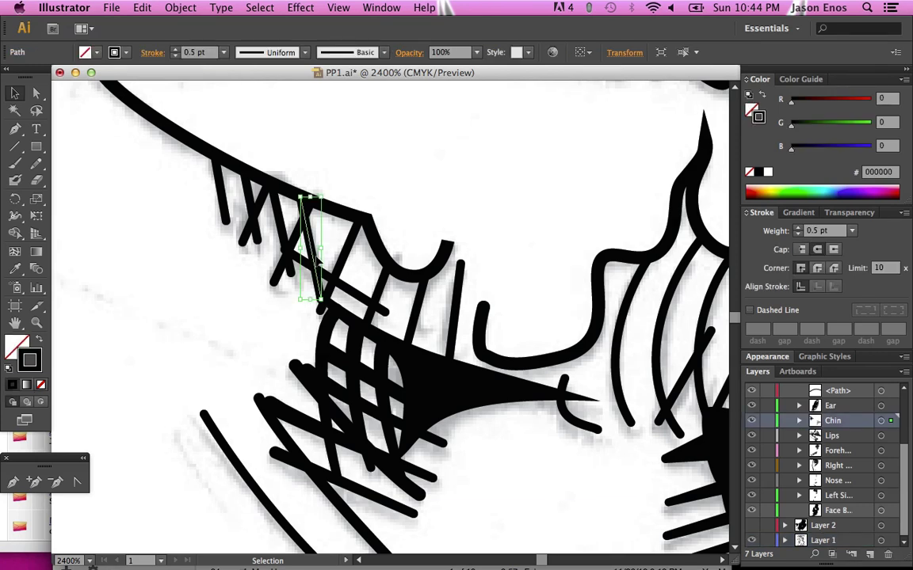
{"action": "left_click_drag", "start_coordinate": [314, 256], "coordinate": [315, 258]}
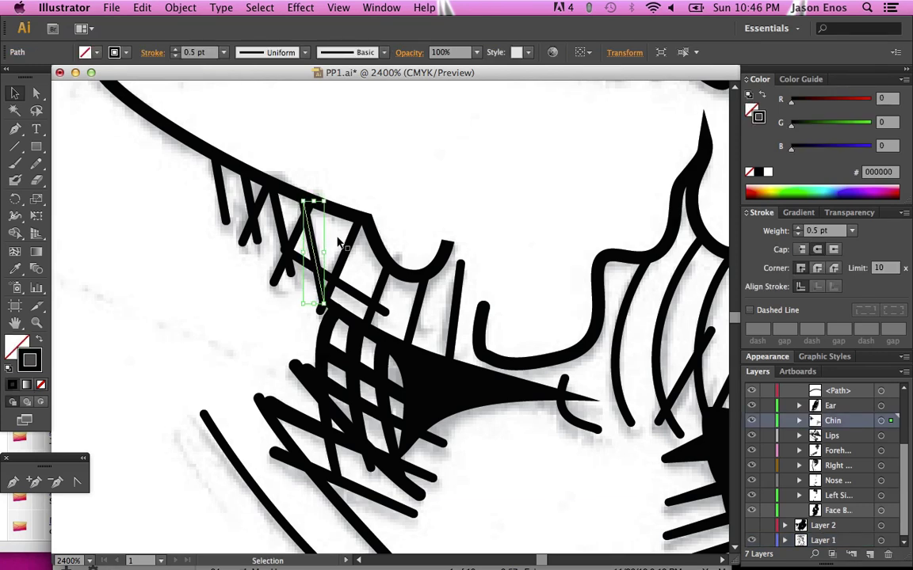
{"action": "left_click", "coordinate": [338, 242]}
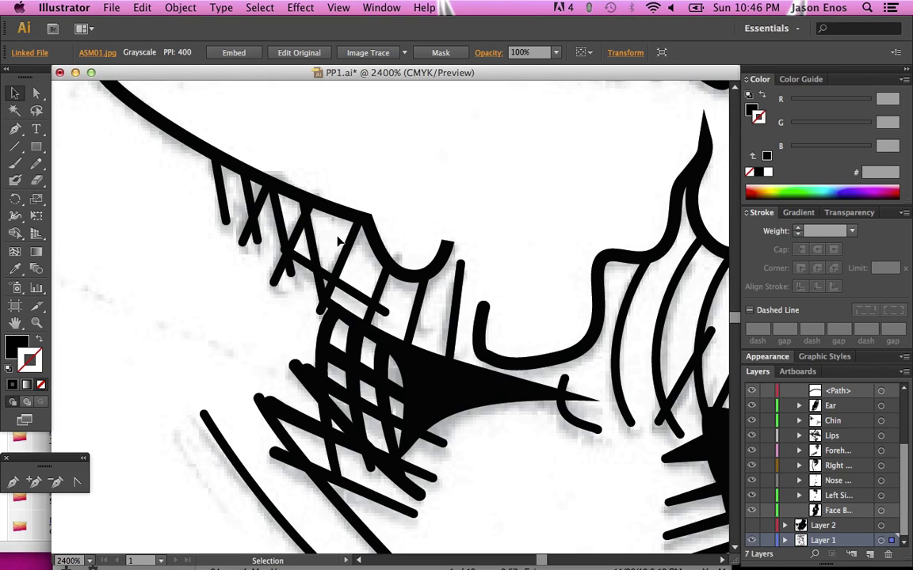
{"action": "key", "text": "super+minus"}
{"action": "key", "text": "super+minus"}
{"action": "key", "text": "super+minus"}
{"action": "key", "text": "super+minus"}
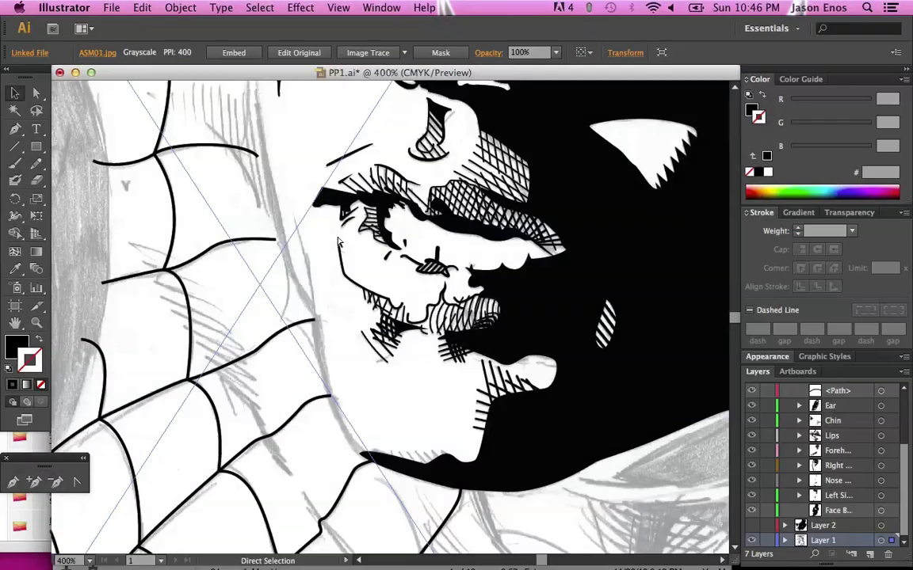
{"action": "key", "text": "super+minus"}
{"action": "key", "text": "super+minus"}
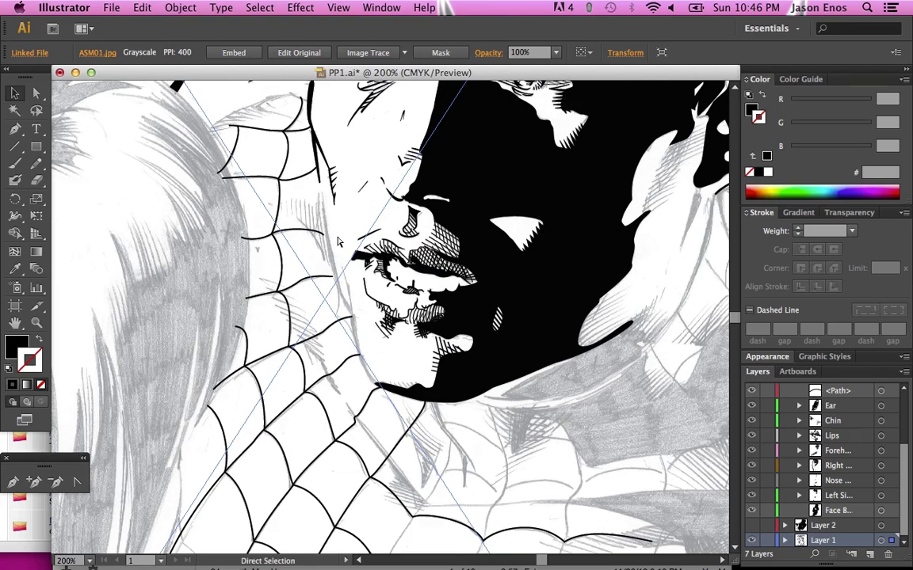
{"action": "left_click", "coordinate": [338, 240], "text": "super"}
{"action": "left_click", "coordinate": [338, 240], "text": "super"}
{"action": "left_click", "coordinate": [338, 240], "text": "super"}
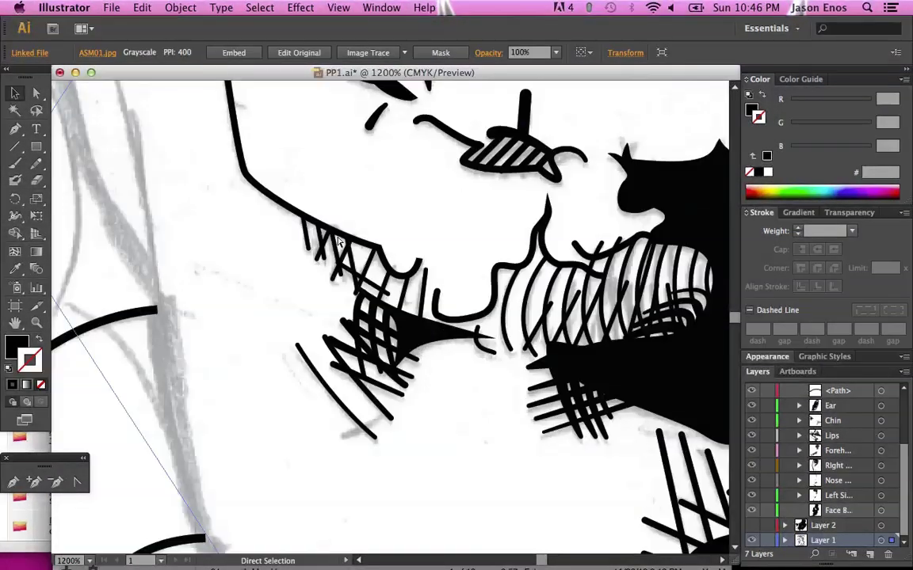
{"action": "left_click", "coordinate": [338, 240], "text": "super"}
{"action": "left_click", "coordinate": [338, 240], "text": "alt+super"}
{"action": "left_click", "coordinate": [338, 240], "text": "alt+super"}
{"action": "left_click", "coordinate": [338, 240], "text": "alt+super"}
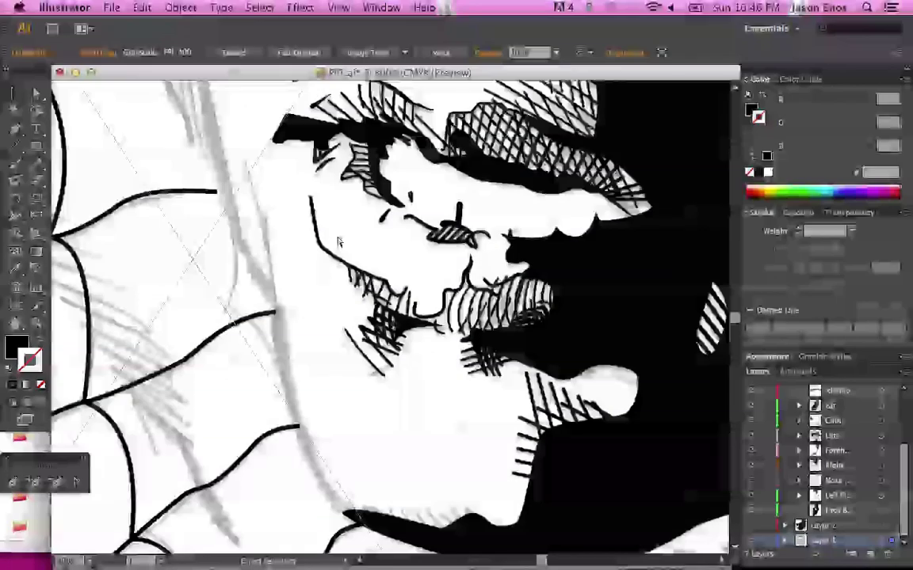
{"action": "left_click", "coordinate": [338, 240], "text": "super"}
{"action": "left_click", "coordinate": [339, 240], "text": "super"}
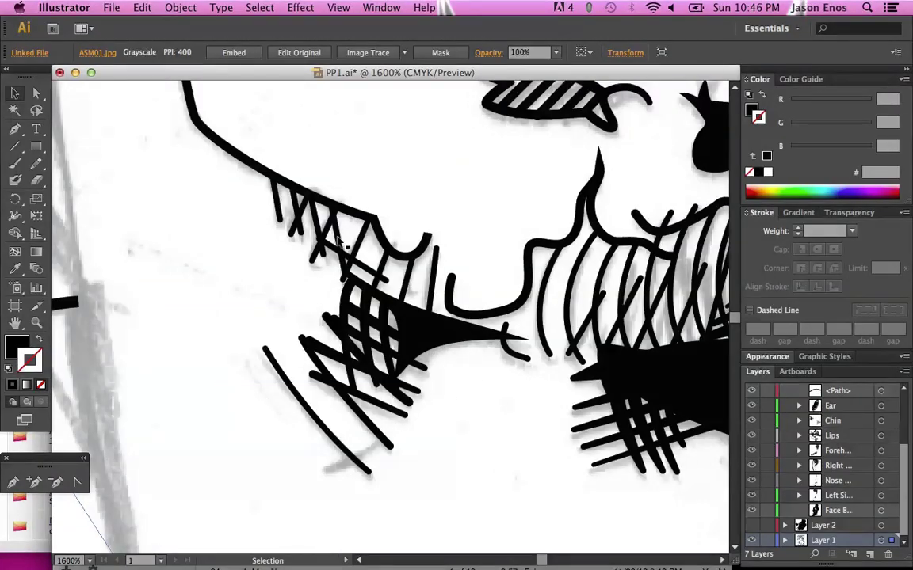
{"action": "left_click", "coordinate": [751, 540]}
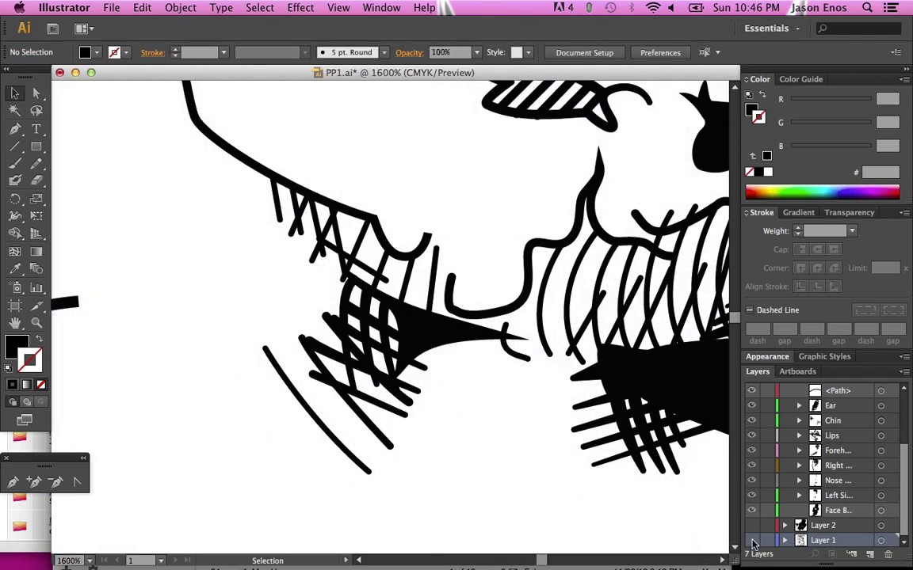
{"action": "left_click", "coordinate": [751, 540]}
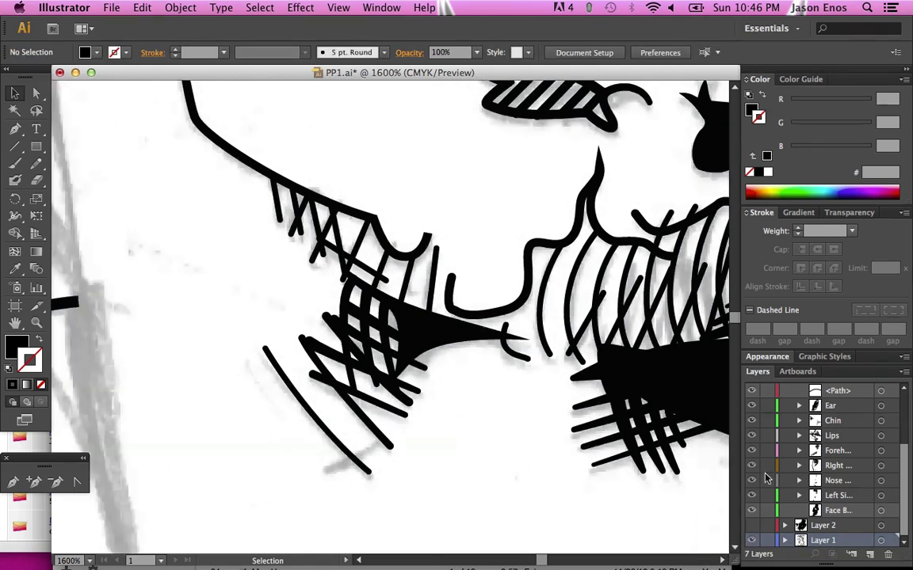
{"action": "left_click", "coordinate": [752, 433]}
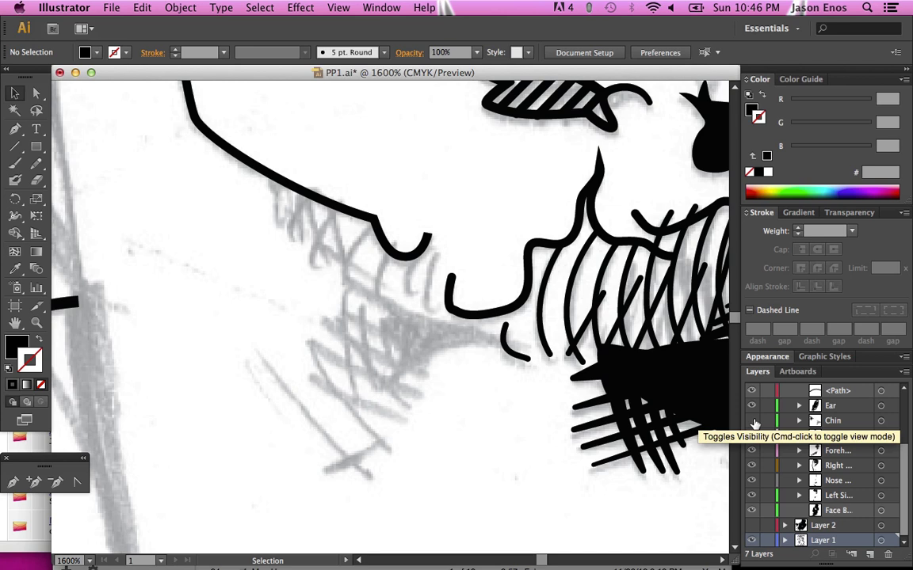
{"action": "left_click", "coordinate": [752, 435]}
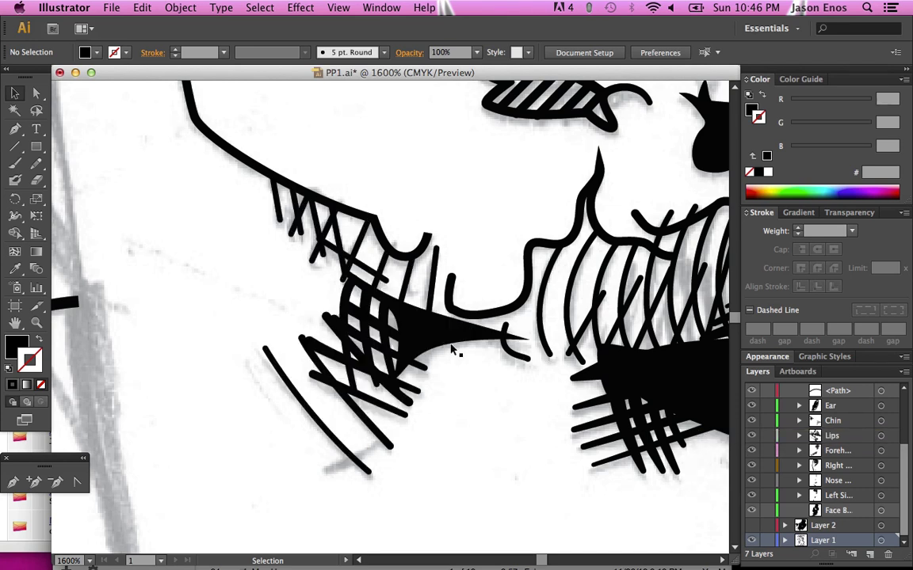
{"action": "left_click", "coordinate": [77, 483]}
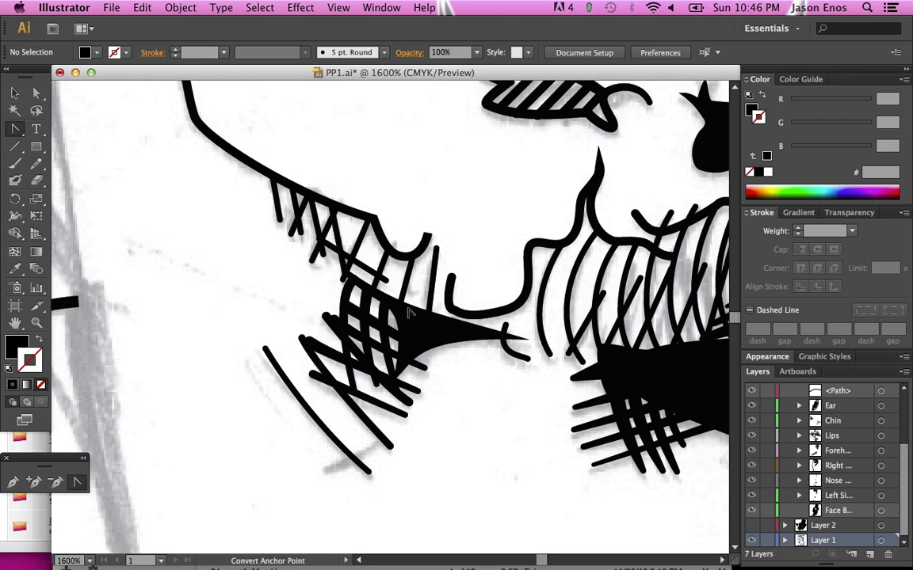
{"action": "left_click", "coordinate": [454, 255]}
{"action": "left_click", "coordinate": [573, 319]}
{"action": "left_click", "coordinate": [36, 93]}
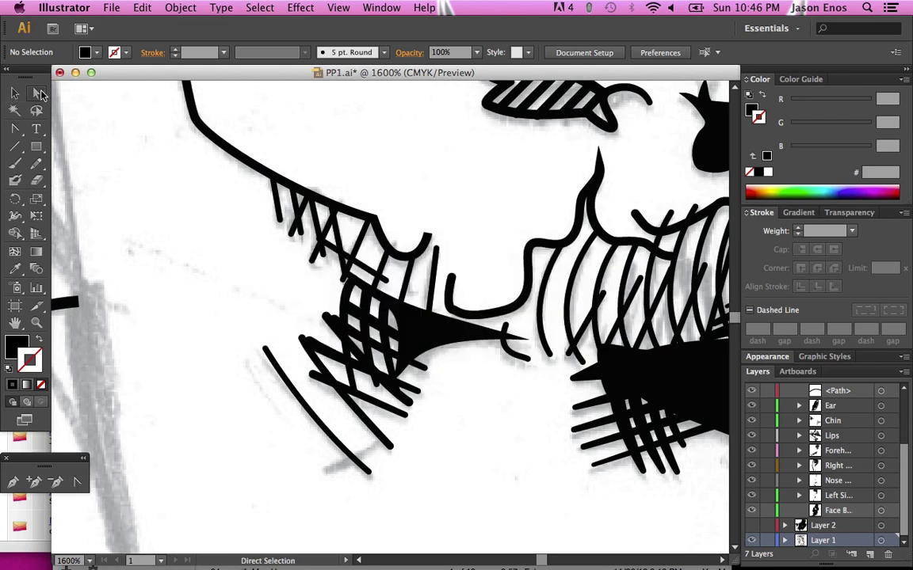
{"action": "left_click", "coordinate": [435, 270]}
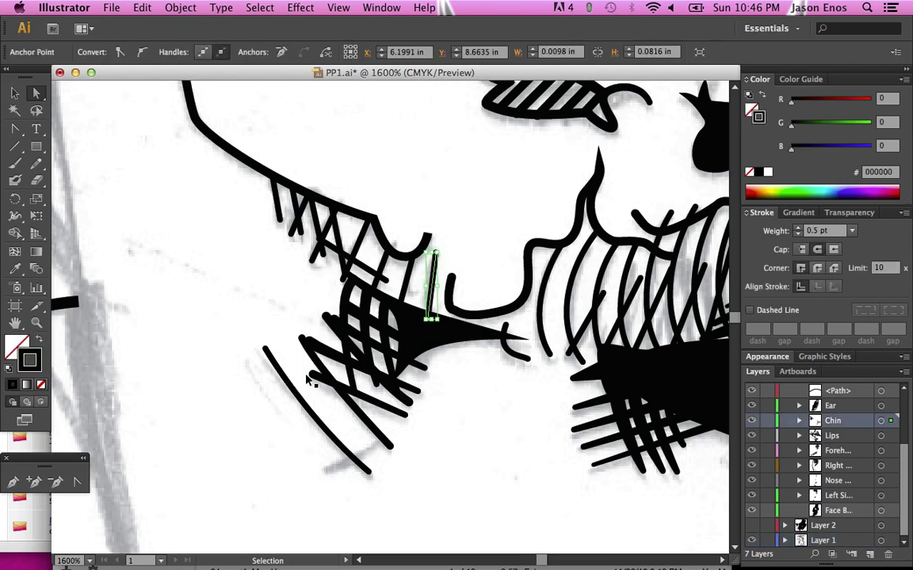
Pull curve handles from a hatch line's top point with the Convert Anchor Point tool
{"action": "left_click", "coordinate": [79, 485]}
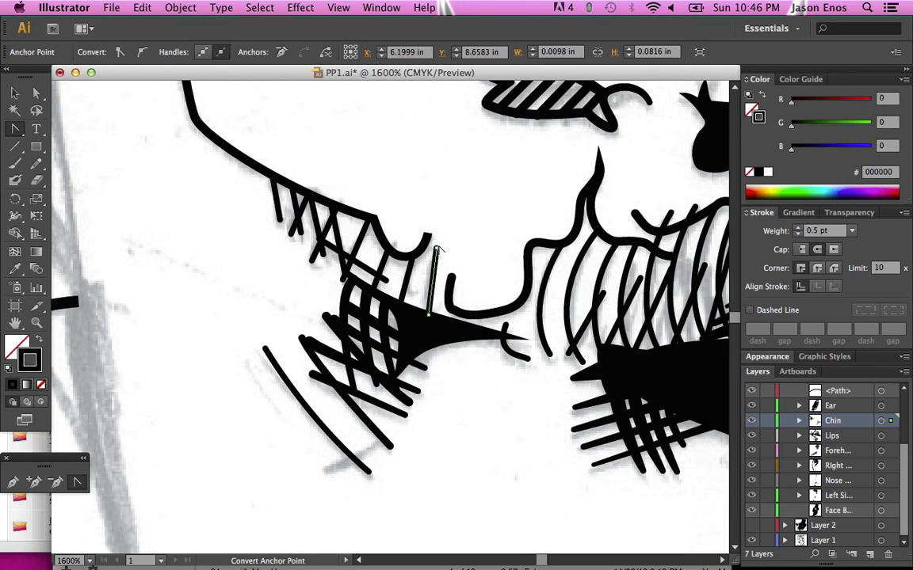
{"action": "left_click", "coordinate": [436, 250]}
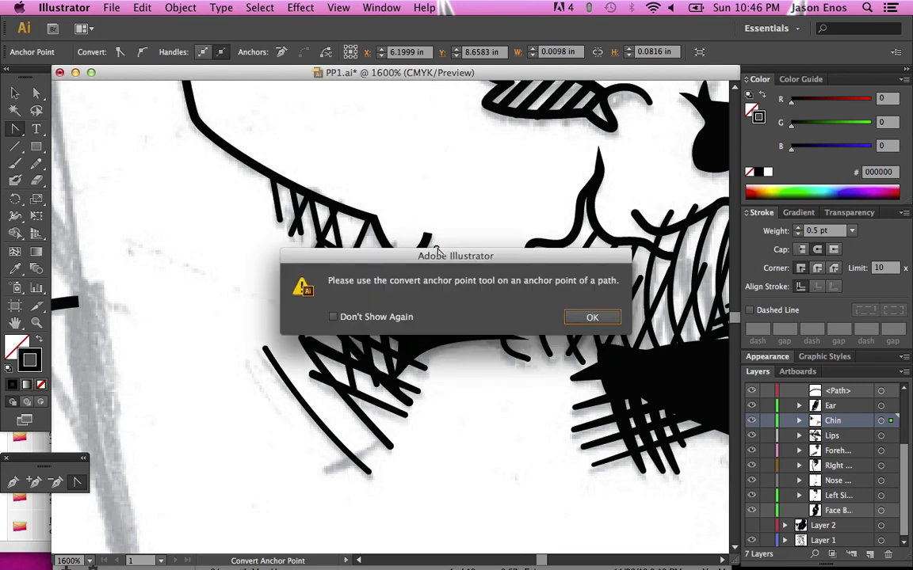
{"action": "key", "text": "Return"}
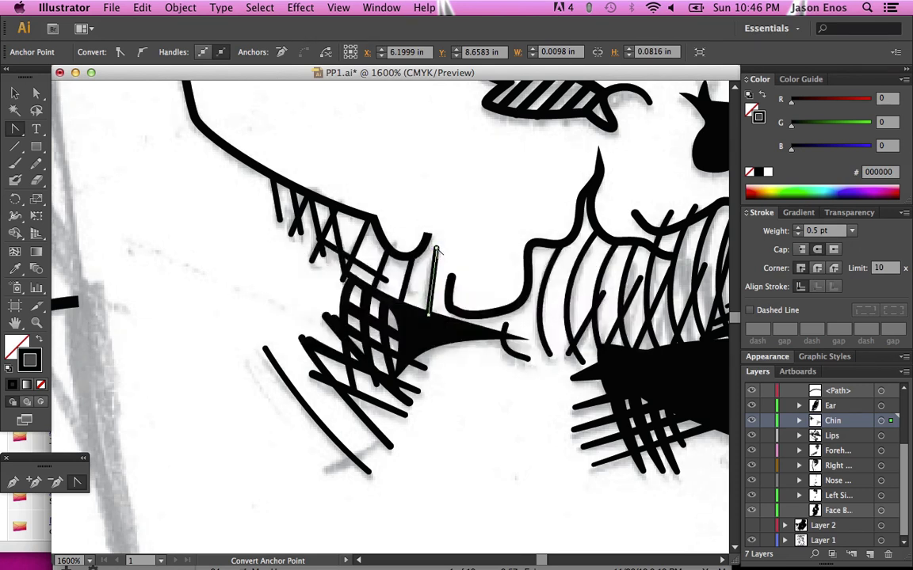
{"action": "mouse_move", "coordinate": [436, 251]}
{"action": "left_mouse_down"}
{"action": "mouse_move", "coordinate": [417, 282]}
{"action": "mouse_move", "coordinate": [412, 257]}
{"action": "mouse_move", "coordinate": [426, 247]}
{"action": "left_mouse_up"}
Bend the thin hatch line into a curve by dragging its converted point leftward
{"action": "left_click", "coordinate": [389, 256]}
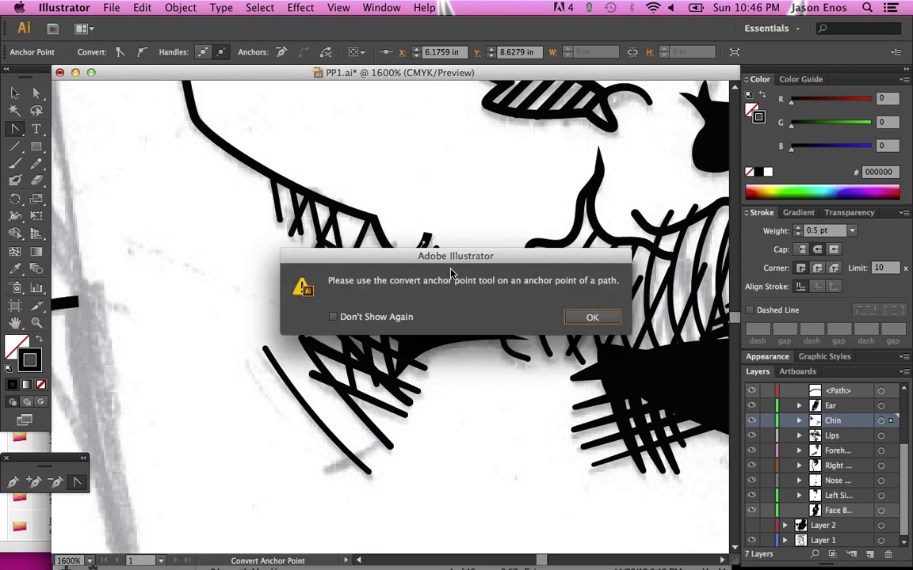
{"action": "left_click", "coordinate": [589, 317]}
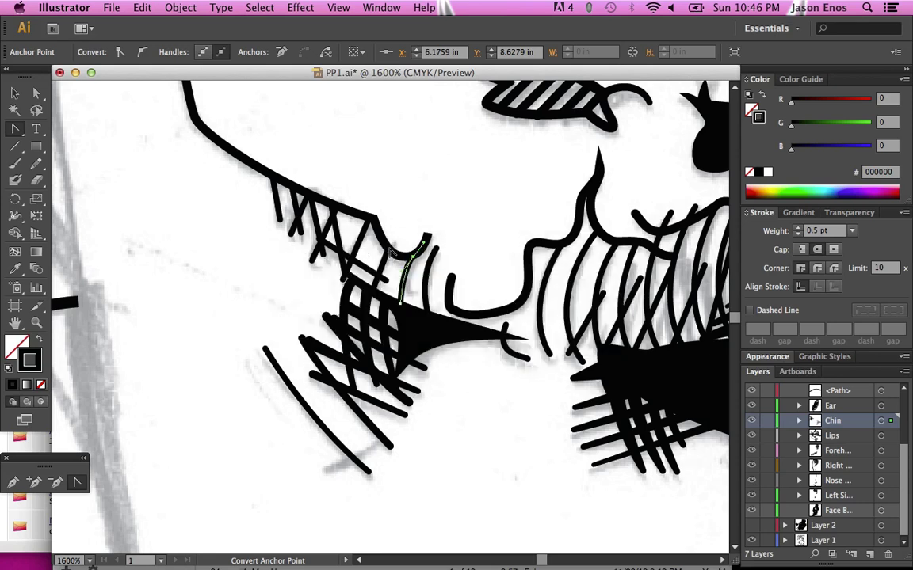
{"action": "left_click", "coordinate": [390, 251]}
{"action": "key", "text": "Return"}
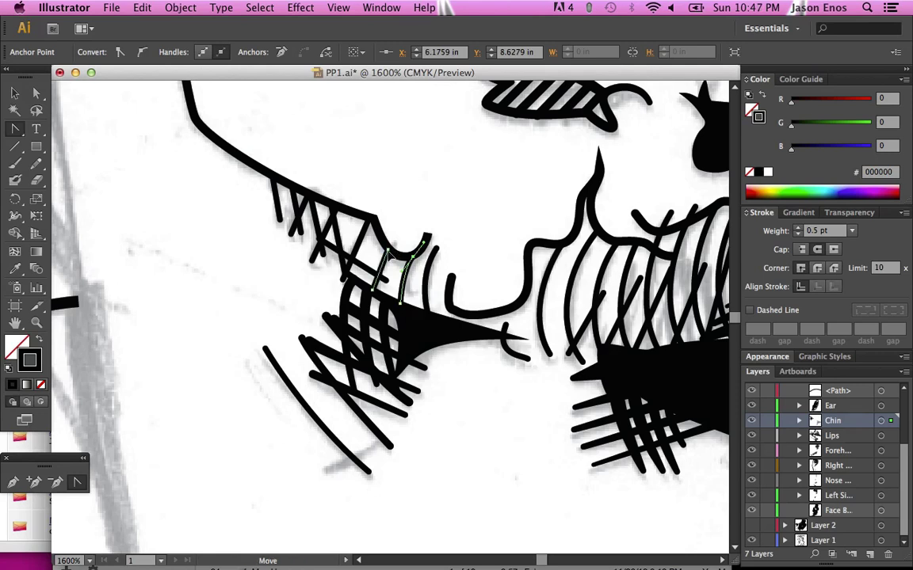
{"action": "left_click", "coordinate": [388, 252]}
{"action": "mouse_move", "coordinate": [388, 252]}
{"action": "left_mouse_down"}
{"action": "mouse_move", "coordinate": [373, 253]}
{"action": "mouse_move", "coordinate": [377, 263]}
{"action": "mouse_move", "coordinate": [371, 252]}
{"action": "left_mouse_up"}
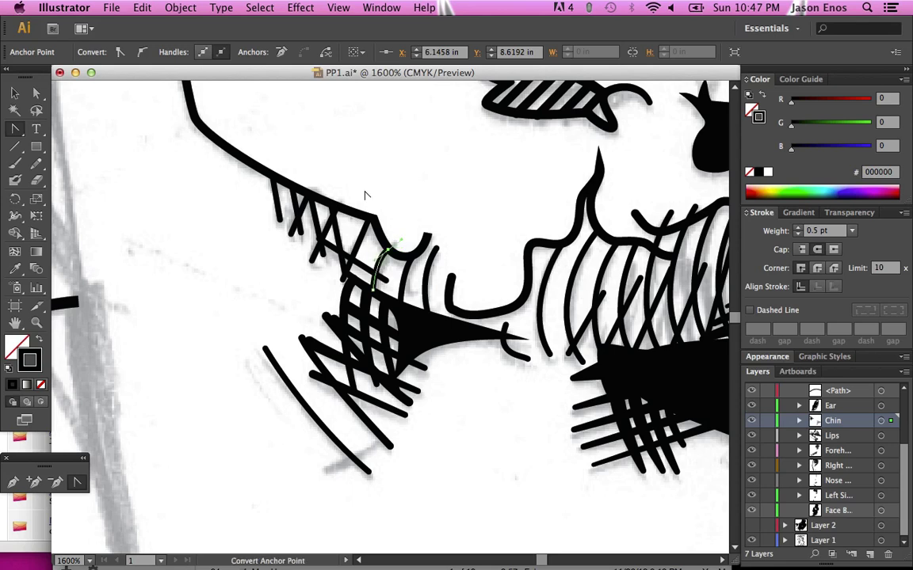
{"action": "left_click", "coordinate": [363, 242]}
{"action": "key", "text": "Return"}
{"action": "left_click", "coordinate": [368, 220]}
{"action": "key", "text": "Return"}
Curve the next straight hatch line with Shift+C and nudge it up and left
{"action": "left_click", "coordinate": [36, 92]}
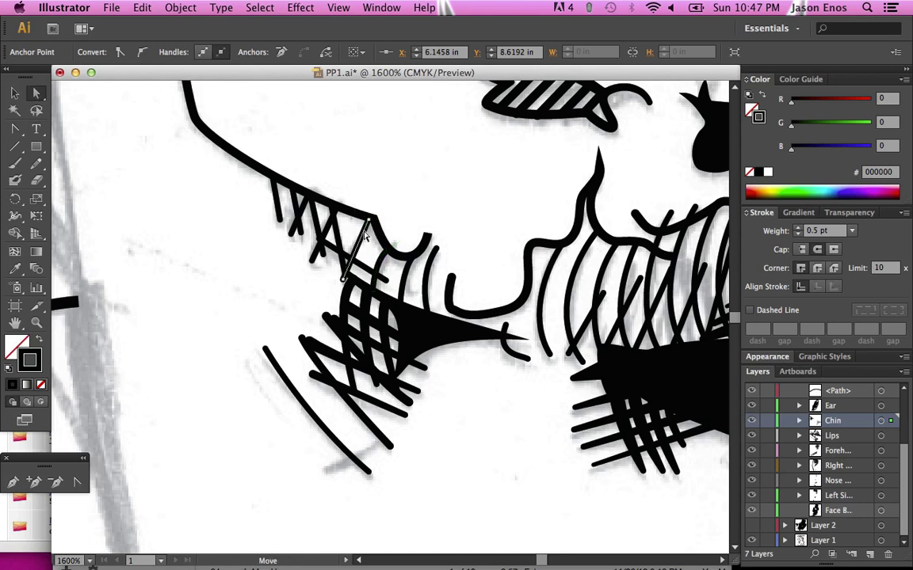
{"action": "left_click_drag", "start_coordinate": [366, 236], "coordinate": [343, 279]}
{"action": "key", "text": "shift+c"}
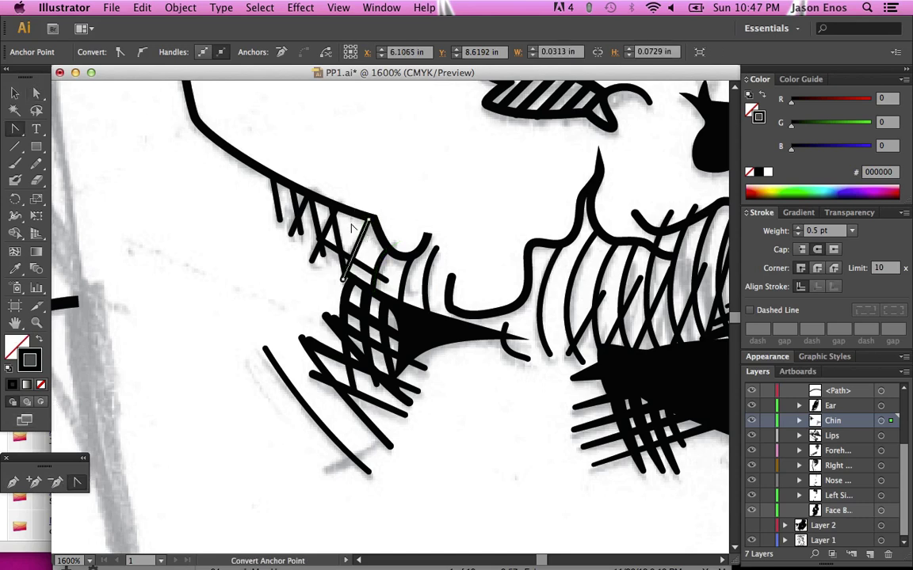
{"action": "left_click_drag", "start_coordinate": [368, 225], "coordinate": [382, 214]}
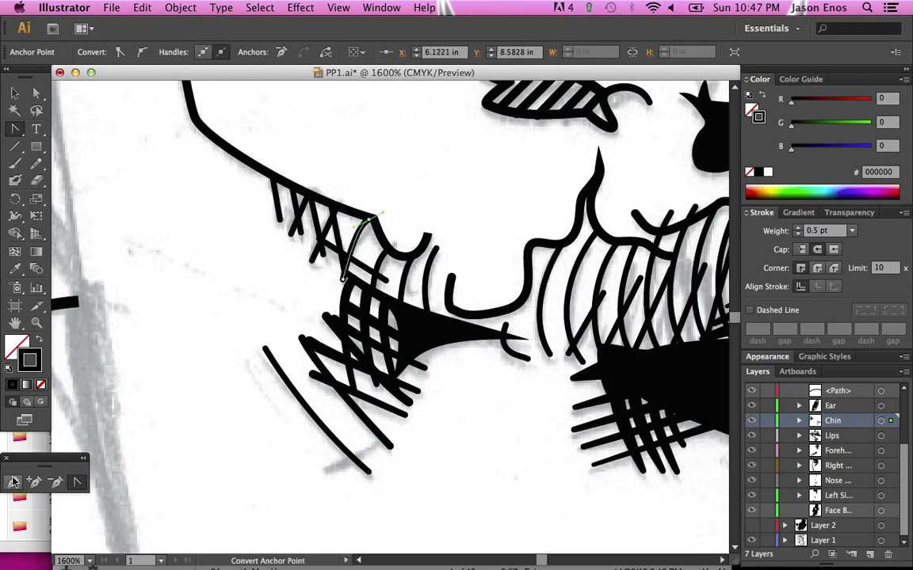
{"action": "left_click", "coordinate": [42, 94]}
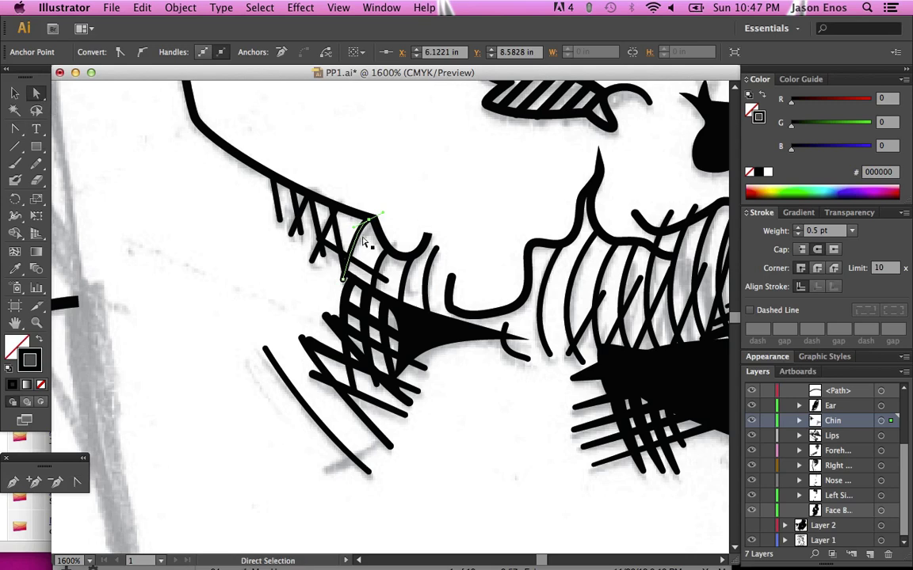
{"action": "left_click_drag", "start_coordinate": [334, 230], "coordinate": [301, 219]}
Bend the short chin hatch stroke into a curve by pulling out its handles
{"action": "left_click", "coordinate": [76, 483]}
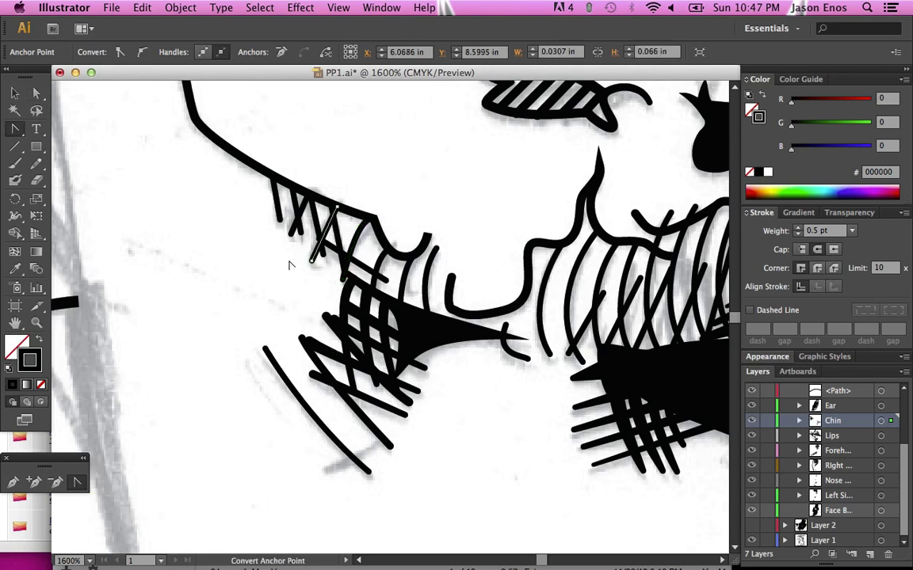
{"action": "left_click", "coordinate": [312, 264]}
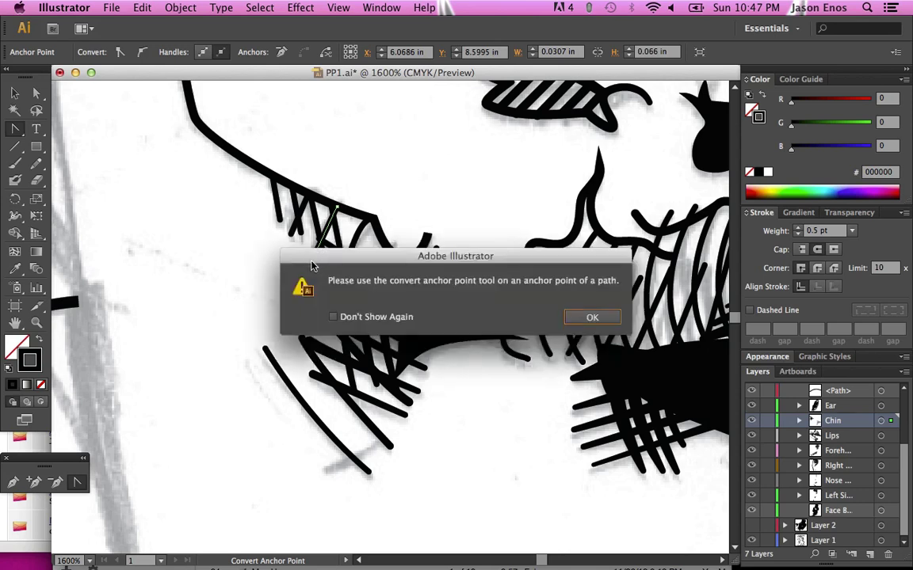
{"action": "key", "text": "Return"}
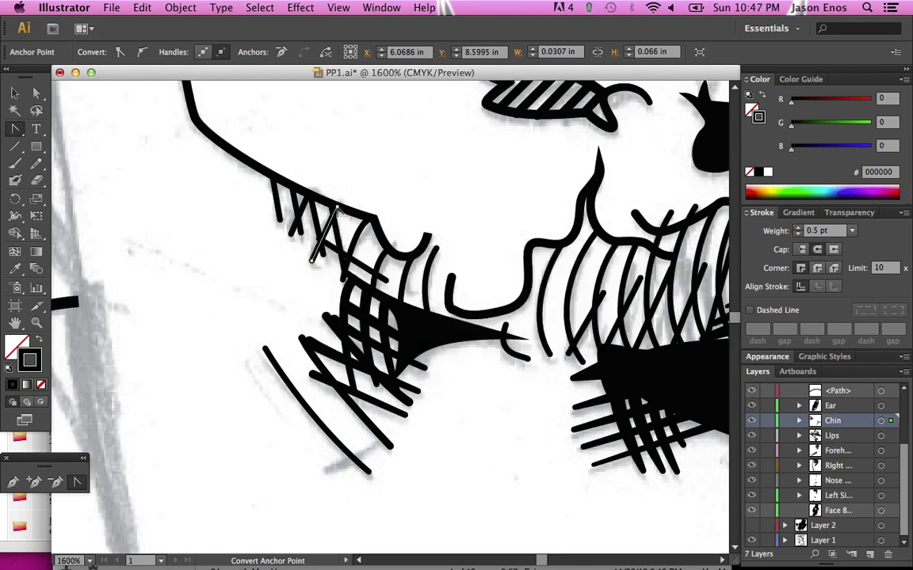
{"action": "mouse_move", "coordinate": [337, 210]}
{"action": "left_mouse_down"}
{"action": "mouse_move", "coordinate": [313, 202]}
{"action": "mouse_move", "coordinate": [299, 183]}
{"action": "mouse_move", "coordinate": [321, 212]}
{"action": "left_mouse_up"}
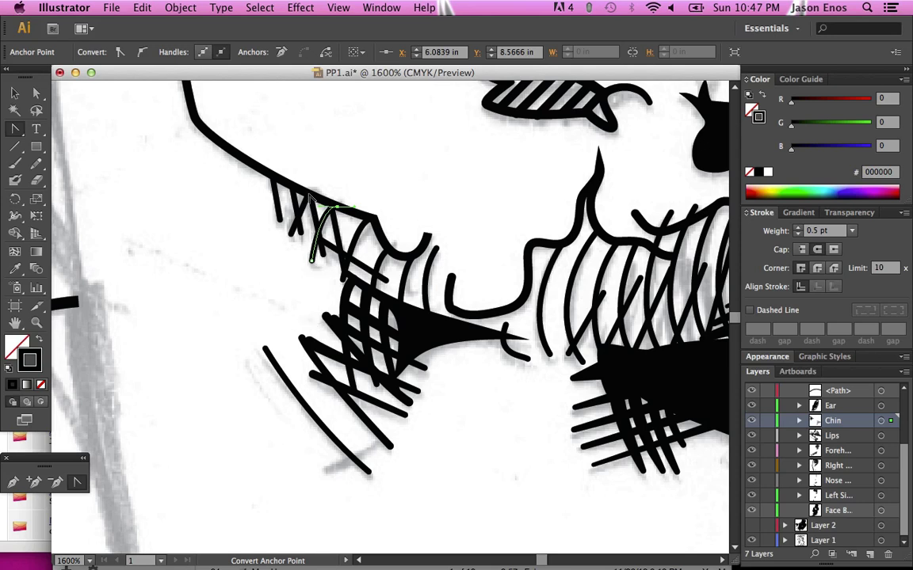
{"action": "left_click_drag", "start_coordinate": [310, 195], "coordinate": [323, 192]}
Zoom in on the chin and nudge the next hatch line's top end rightward
{"action": "key", "text": "super+equal"}
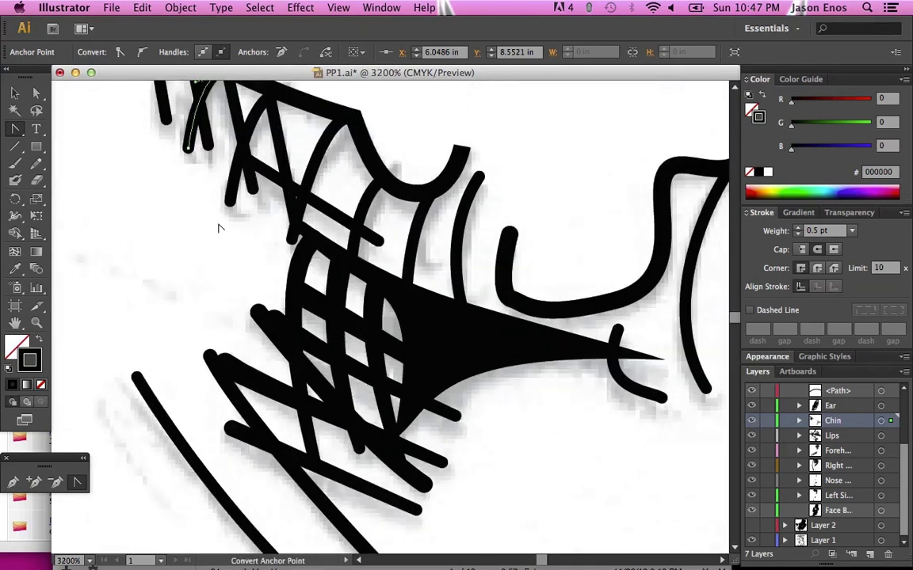
{"action": "scroll", "coordinate": [353, 272], "scroll_direction": "up", "scroll_amount": 5}
{"action": "scroll", "coordinate": [353, 272], "scroll_direction": "left", "scroll_amount": 5}
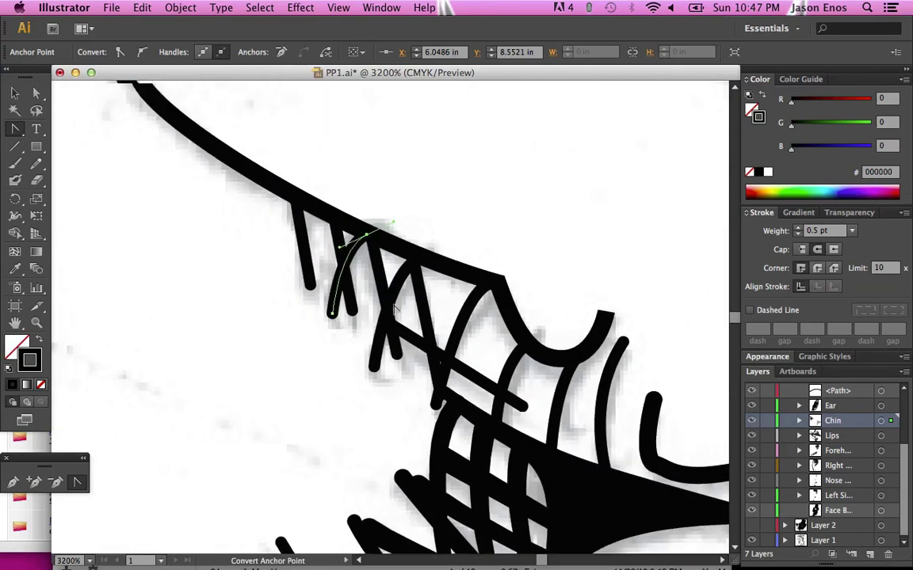
{"action": "scroll", "coordinate": [375, 375], "scroll_direction": "down", "scroll_amount": 1}
{"action": "scroll", "coordinate": [375, 375], "scroll_direction": "right", "scroll_amount": 1}
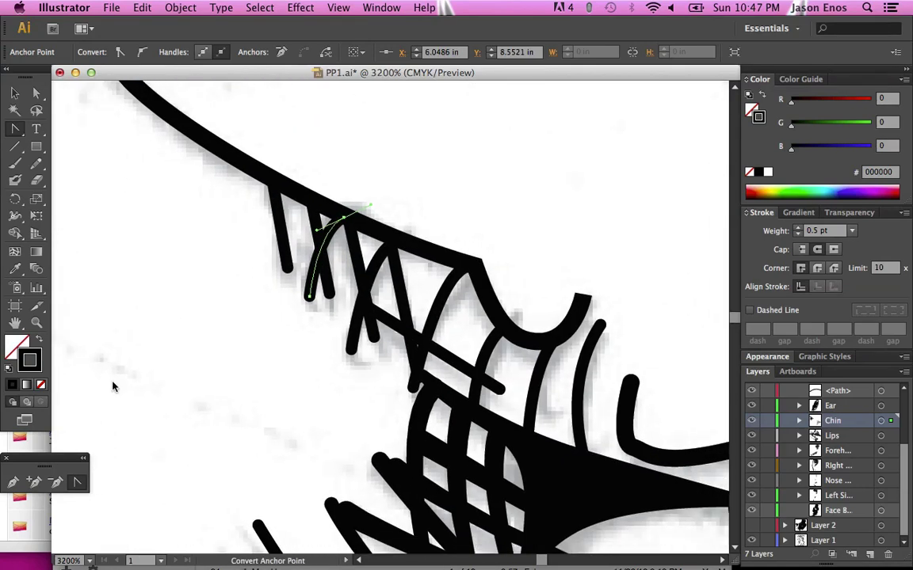
{"action": "left_click", "coordinate": [36, 93]}
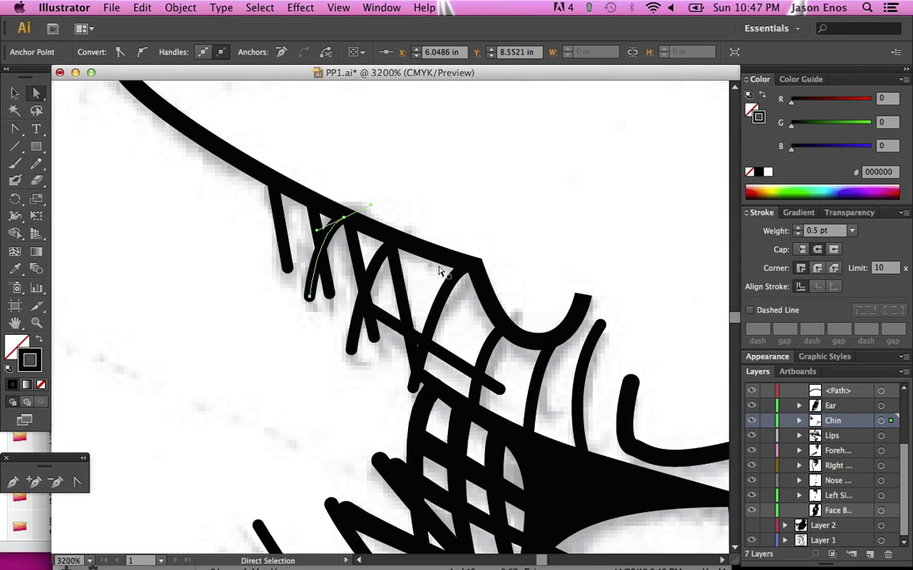
{"action": "left_click", "coordinate": [345, 222]}
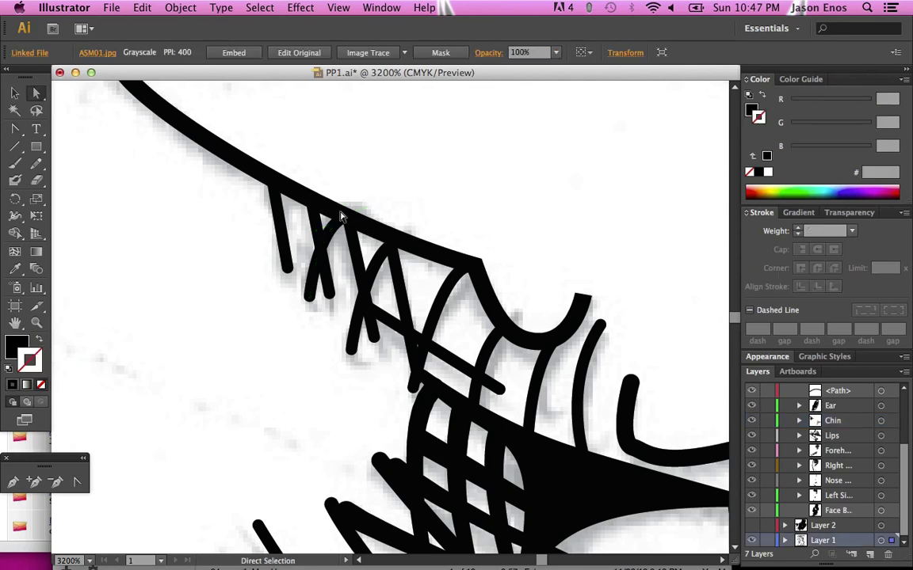
{"action": "left_click", "coordinate": [399, 245]}
{"action": "left_click_drag", "start_coordinate": [401, 246], "coordinate": [405, 245]}
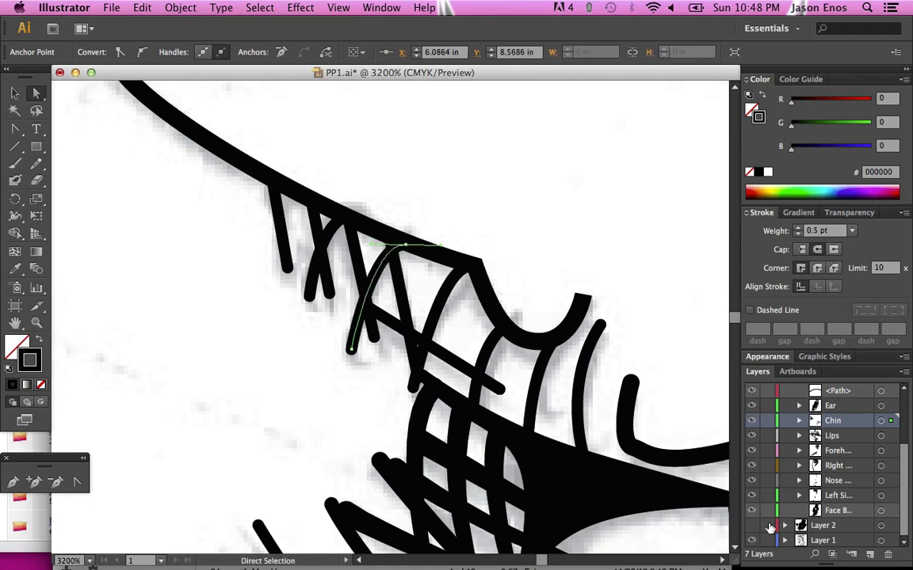
Hide the sketch image and curve the next hatch stroke by dragging its handle
{"action": "left_click", "coordinate": [752, 542]}
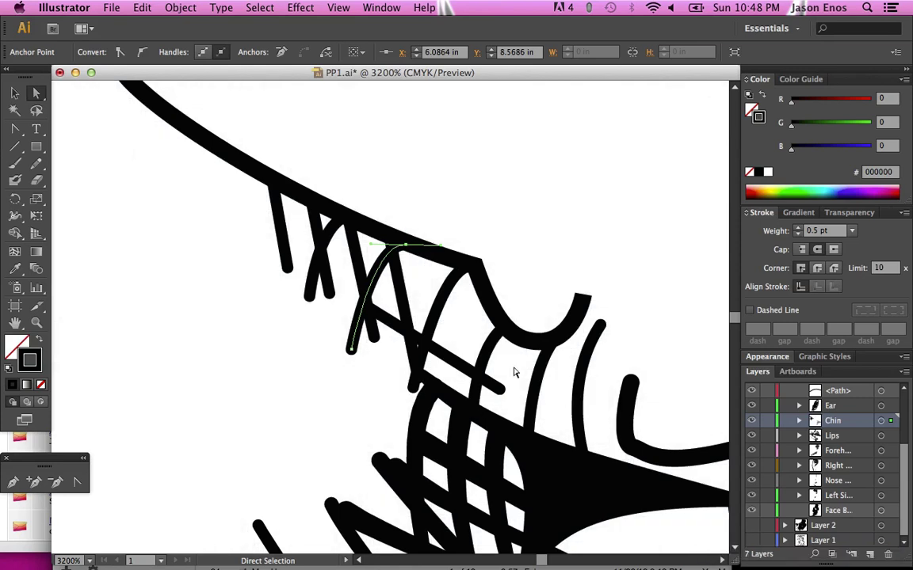
{"action": "left_click", "coordinate": [441, 321]}
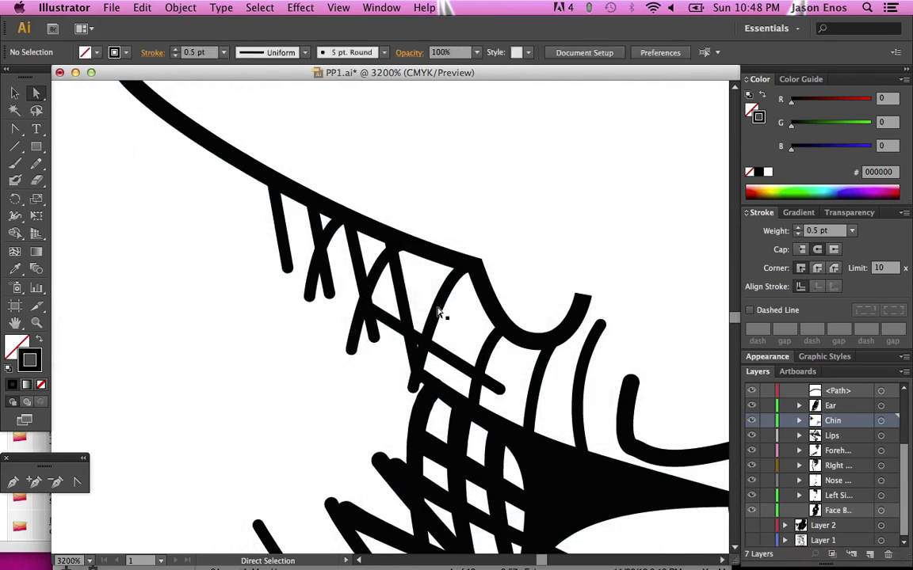
{"action": "left_click", "coordinate": [458, 275]}
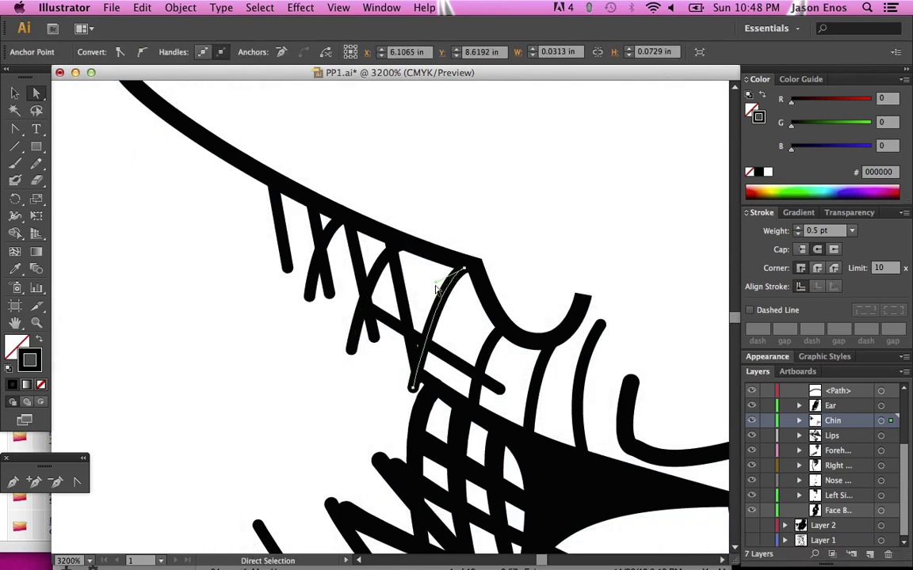
{"action": "left_click_drag", "start_coordinate": [436, 285], "coordinate": [418, 307]}
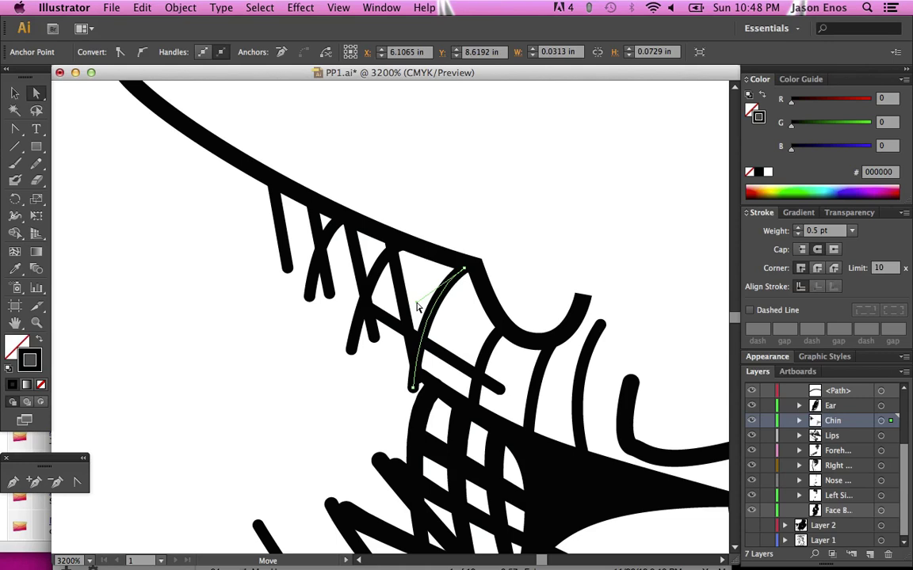
{"action": "left_click_drag", "start_coordinate": [418, 307], "coordinate": [418, 308]}
Bend the neighbouring hatch curve to match and adjust one of its anchors
{"action": "left_click", "coordinate": [480, 349]}
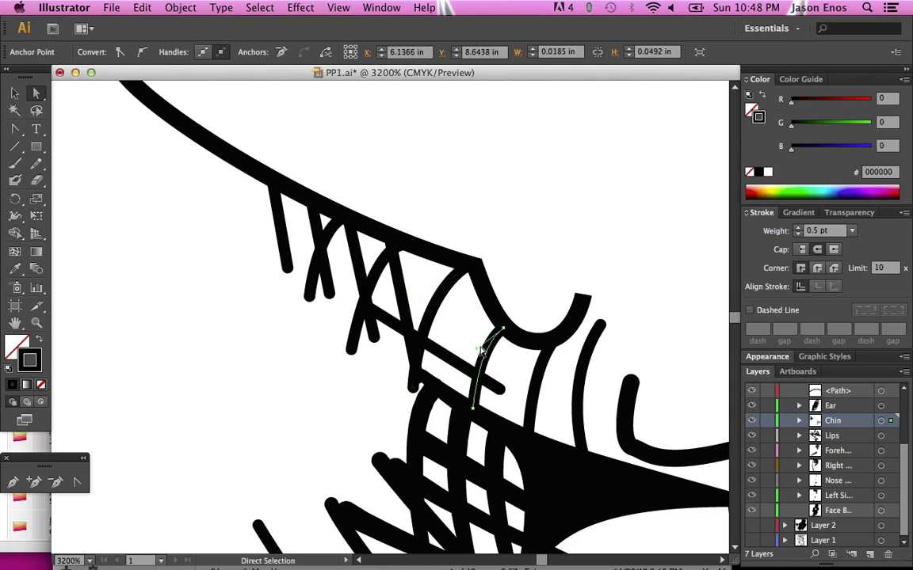
{"action": "left_click_drag", "start_coordinate": [478, 349], "coordinate": [469, 354]}
{"action": "left_click", "coordinate": [516, 369]}
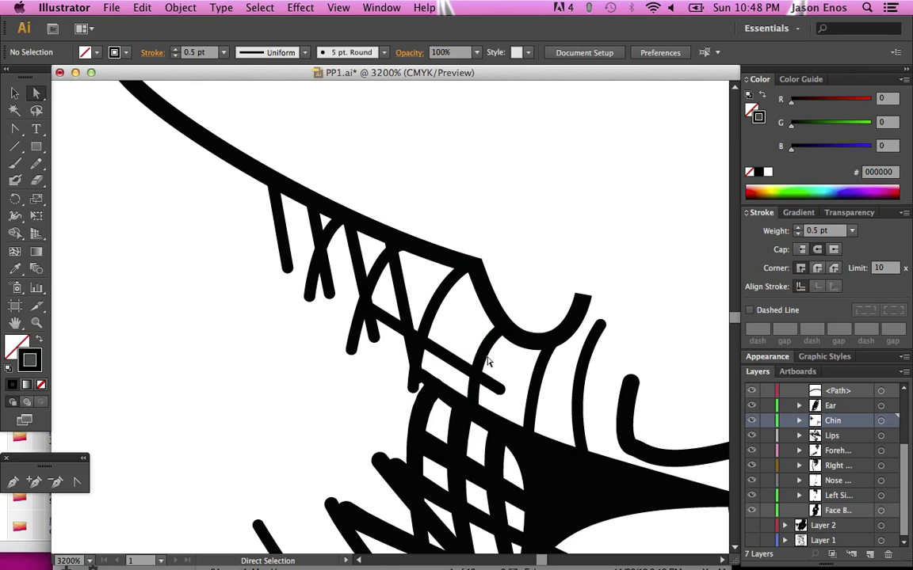
{"action": "left_click_drag", "start_coordinate": [504, 328], "coordinate": [499, 326]}
{"action": "key", "text": "super+minus"}
{"action": "key", "text": "super+minus"}
{"action": "key", "text": "super+minus"}
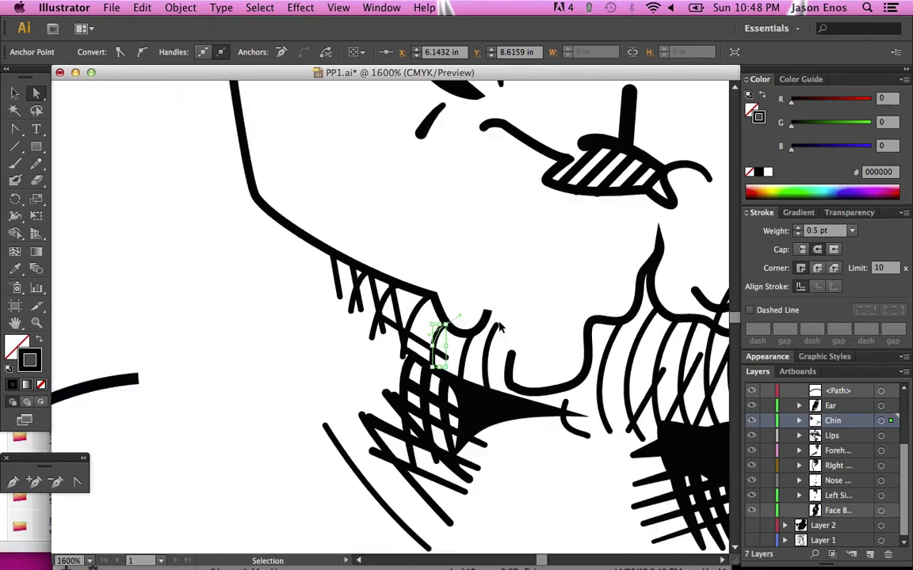
{"action": "key", "text": "super+minus"}
{"action": "key", "text": "super+minus"}
{"action": "key", "text": "super+minus"}
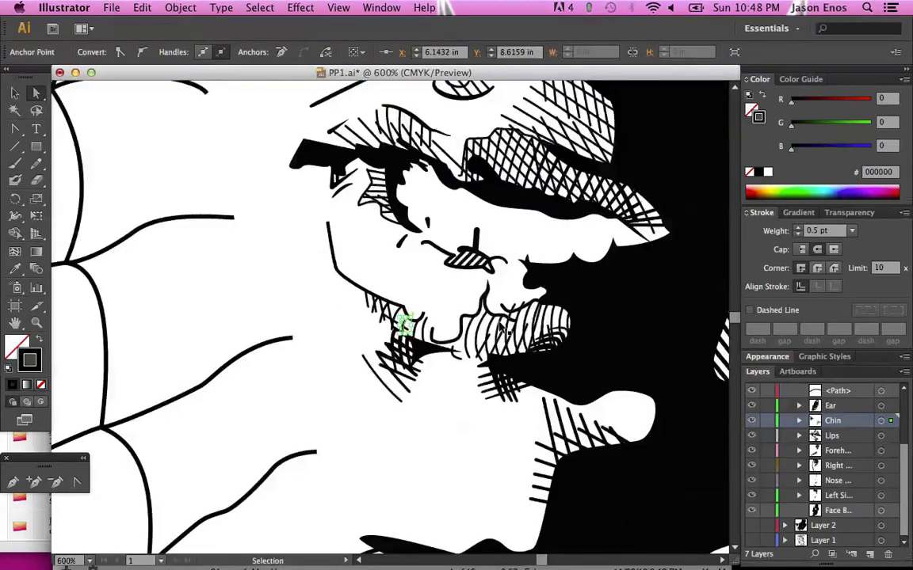
{"action": "key", "text": "super+minus"}
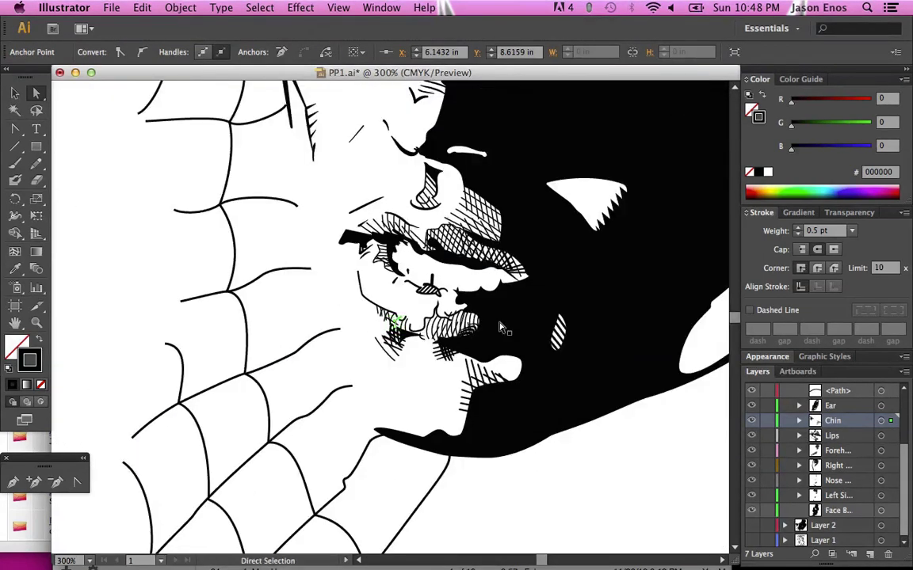
{"action": "left_click", "coordinate": [14, 93]}
{"action": "left_click", "coordinate": [300, 244]}
{"action": "key", "text": "super+minus"}
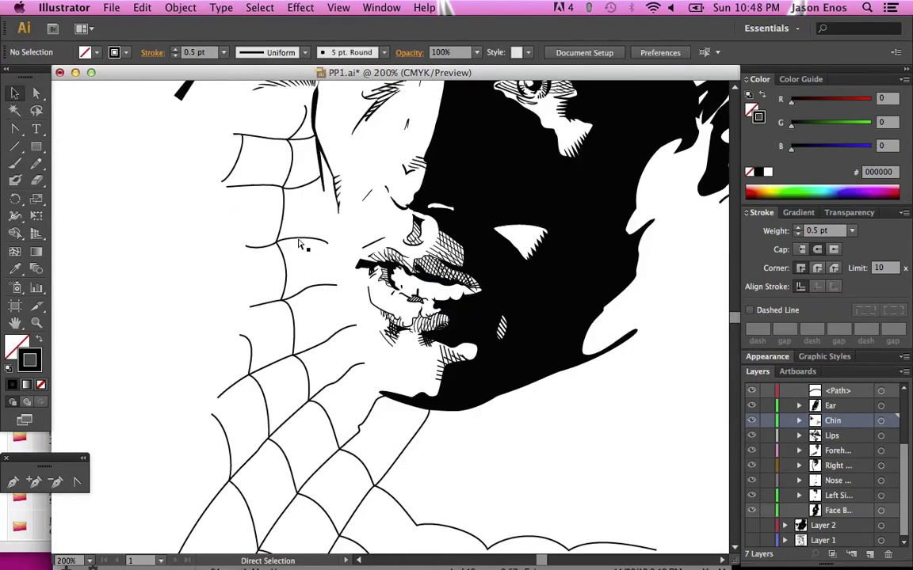
{"action": "key", "text": "super+minus"}
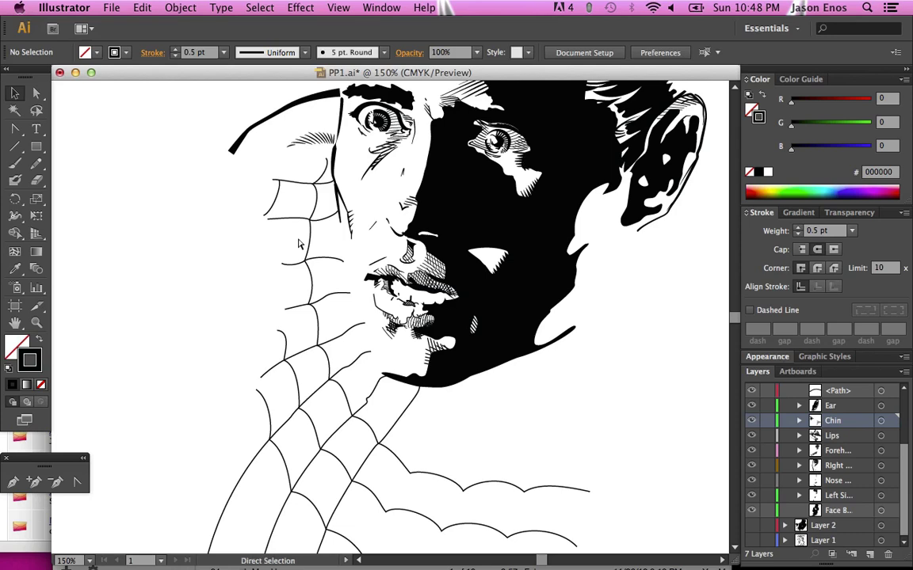
{"action": "key", "text": "super+minus"}
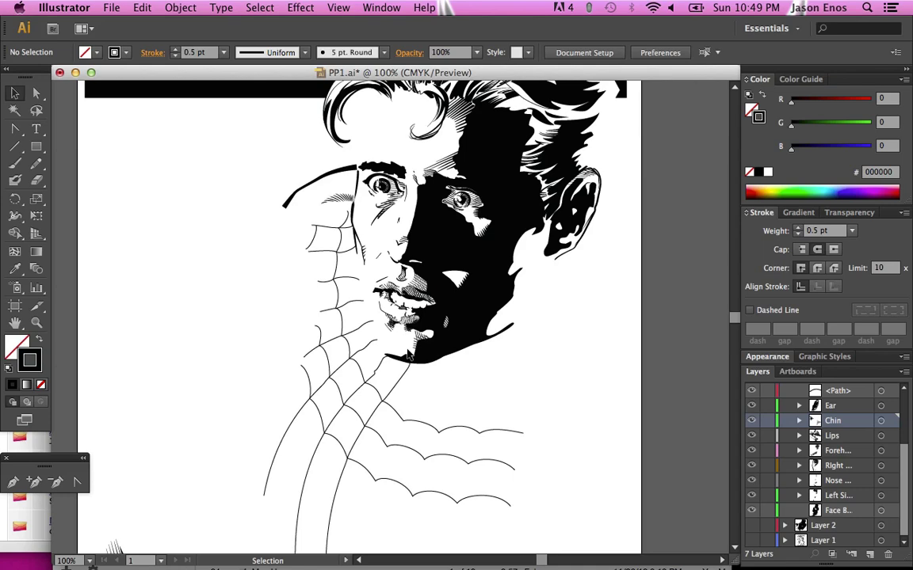
Turn Layer 1's visibility back on, zooming and panning to inspect the face inks
{"action": "scroll", "coordinate": [408, 354], "scroll_direction": "up", "scroll_amount": 5}
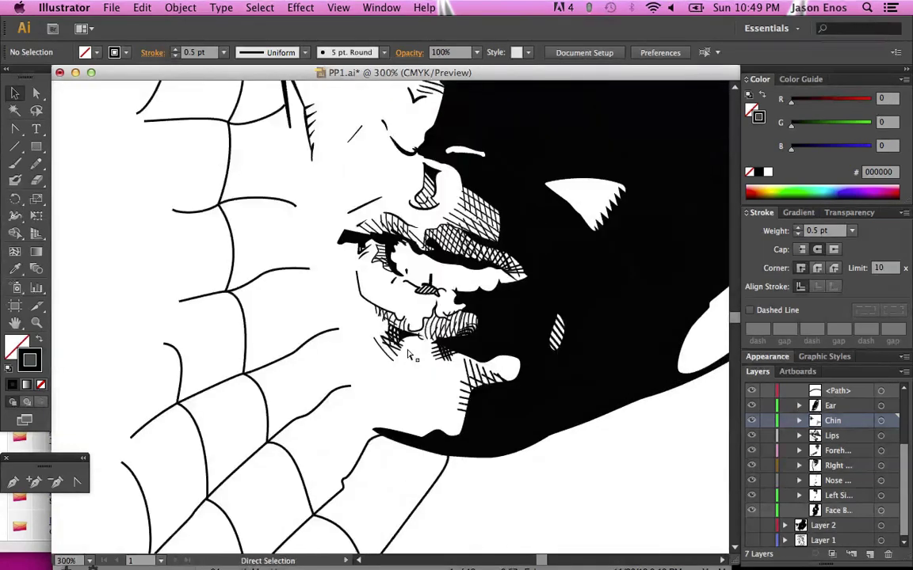
{"action": "scroll", "coordinate": [410, 356], "scroll_direction": "up", "scroll_amount": 3}
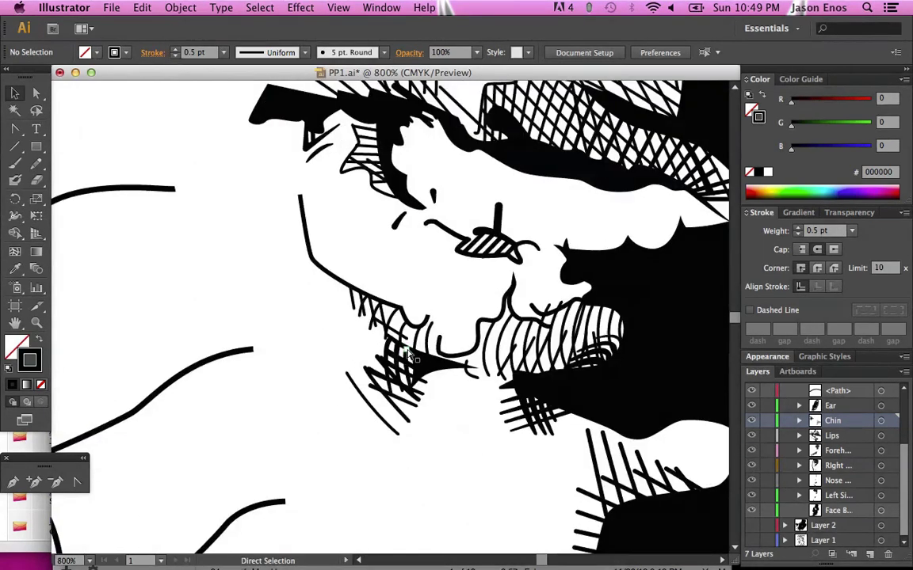
{"action": "scroll", "coordinate": [409, 356], "scroll_direction": "down", "scroll_amount": 6}
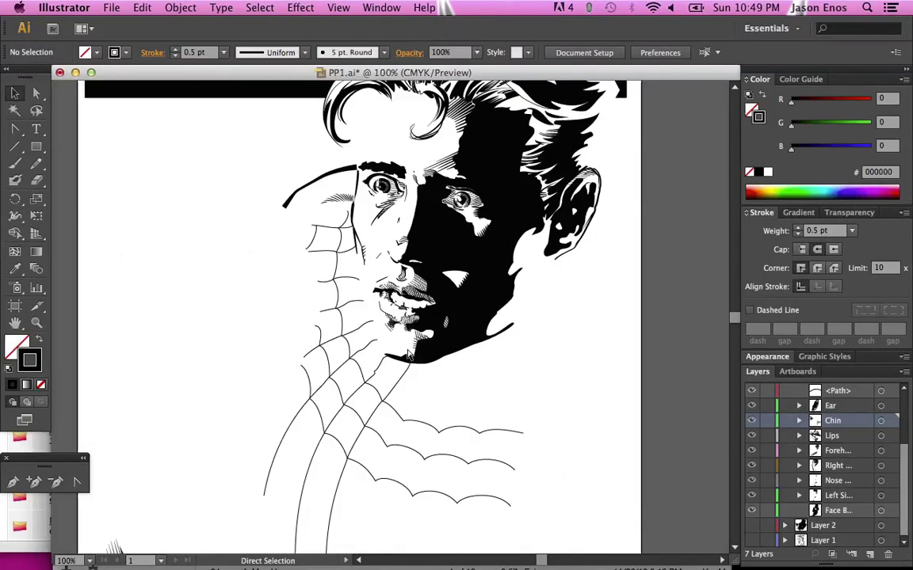
{"action": "scroll", "coordinate": [408, 354], "scroll_direction": "down", "scroll_amount": 1}
{"action": "scroll", "coordinate": [410, 355], "scroll_direction": "up", "scroll_amount": 1}
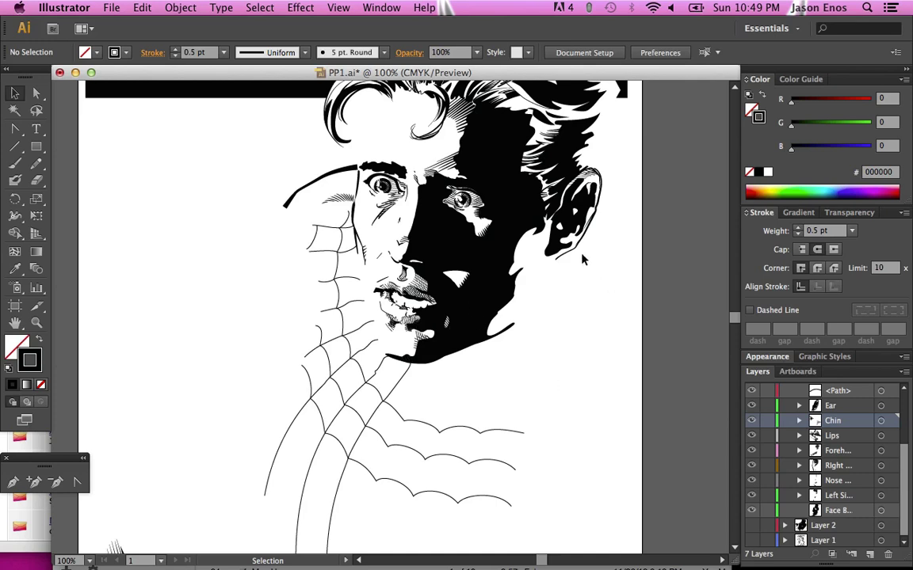
{"action": "left_click", "coordinate": [752, 542]}
{"action": "scroll", "coordinate": [452, 353], "scroll_direction": "up", "scroll_amount": 10}
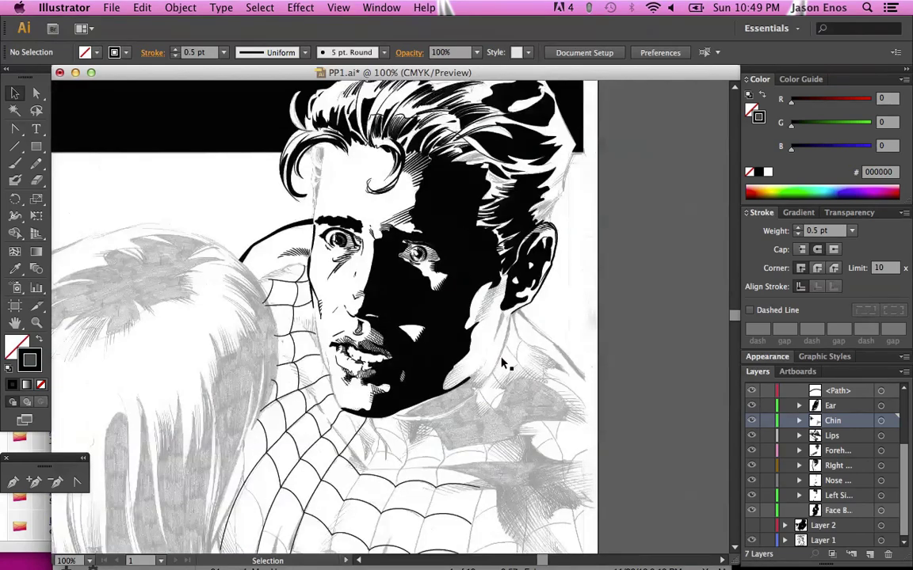
{"action": "scroll", "coordinate": [502, 364], "scroll_direction": "up", "scroll_amount": 3}
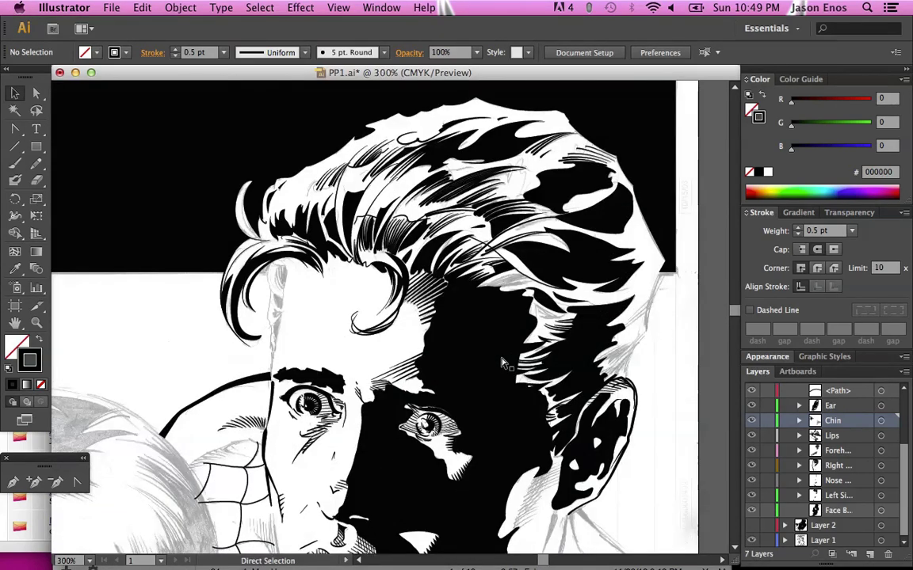
{"action": "scroll", "coordinate": [502, 364], "scroll_direction": "right", "scroll_amount": 5}
{"action": "scroll", "coordinate": [502, 364], "scroll_direction": "up", "scroll_amount": 3}
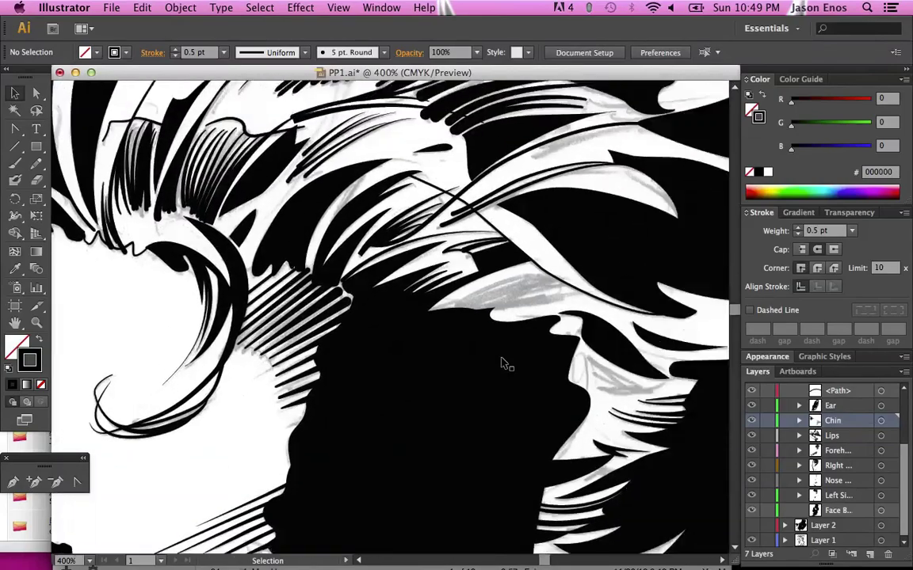